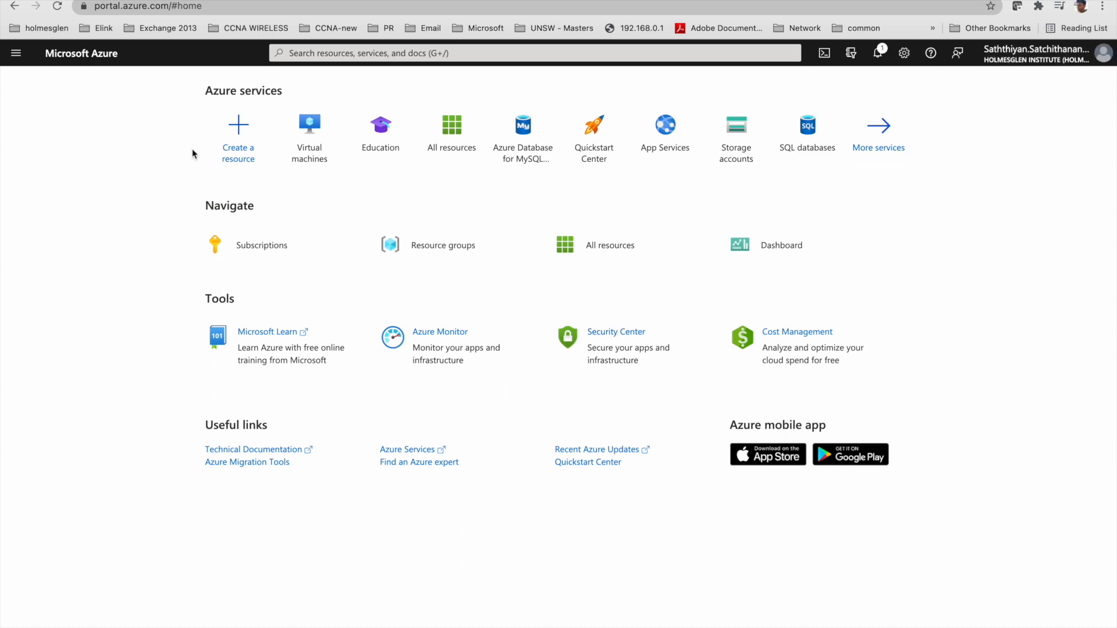
click(18, 55)
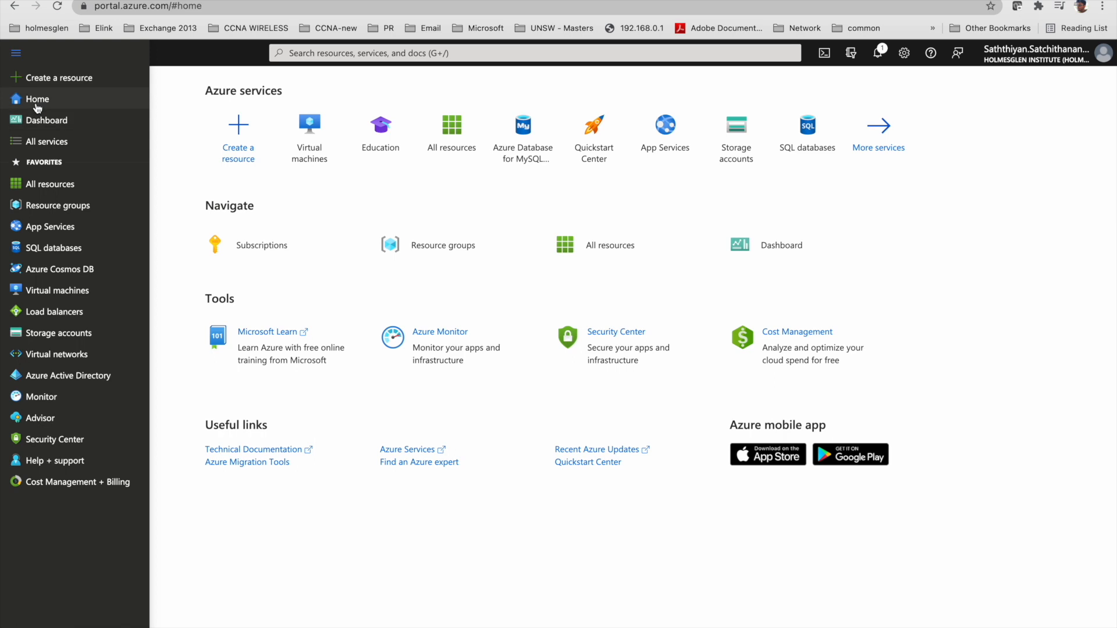
click(30, 144)
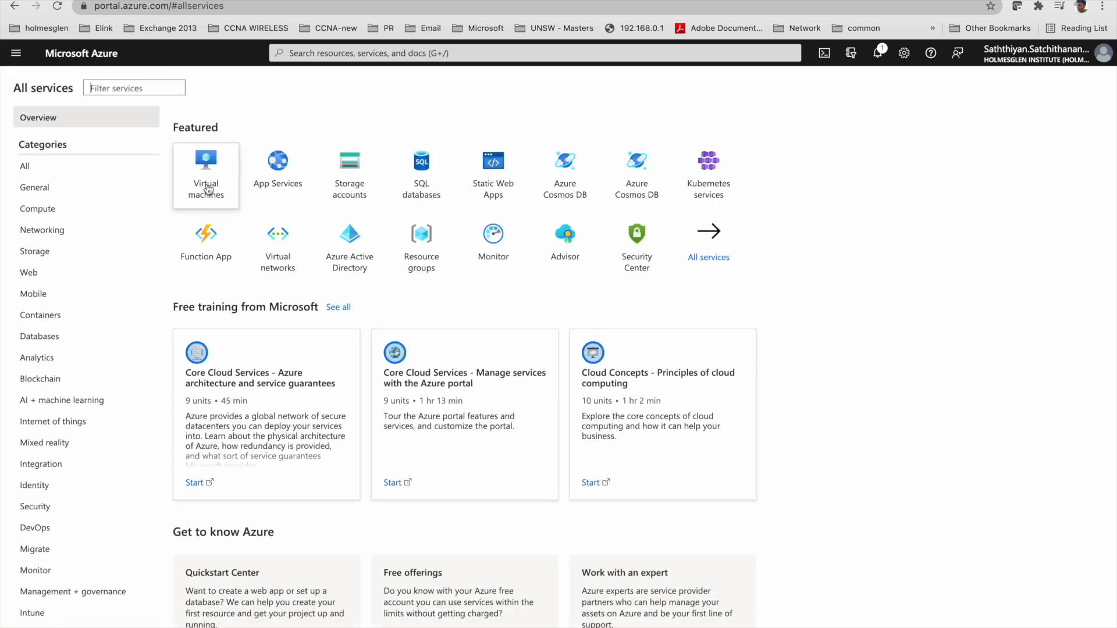
click(18, 56)
click(35, 100)
Open the virtual machines service and start creating a new virtual machine
click(304, 136)
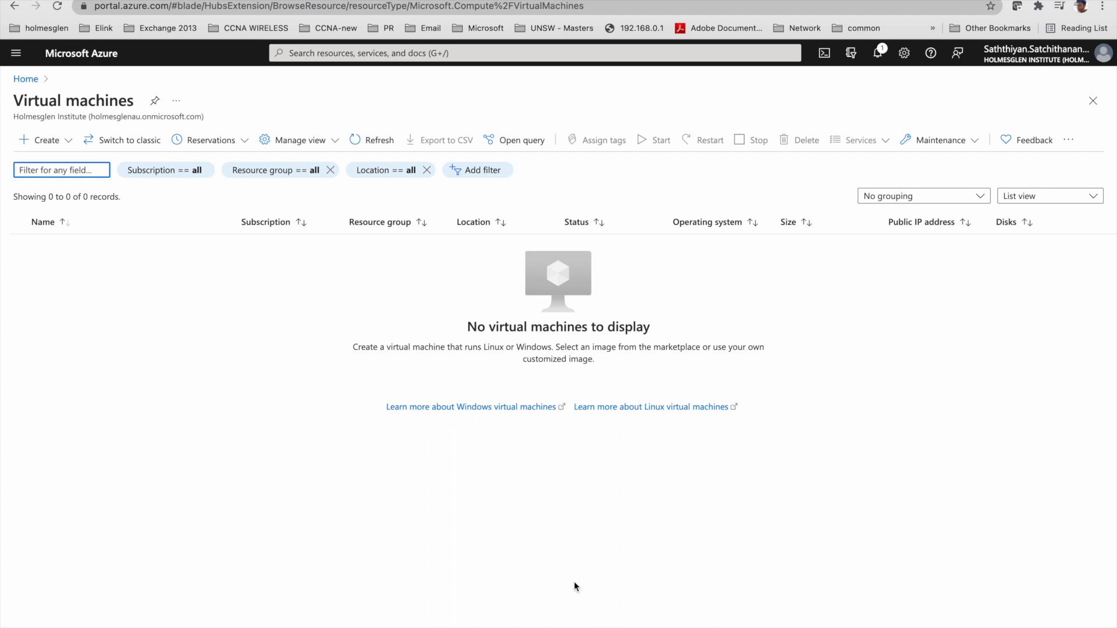
click(42, 143)
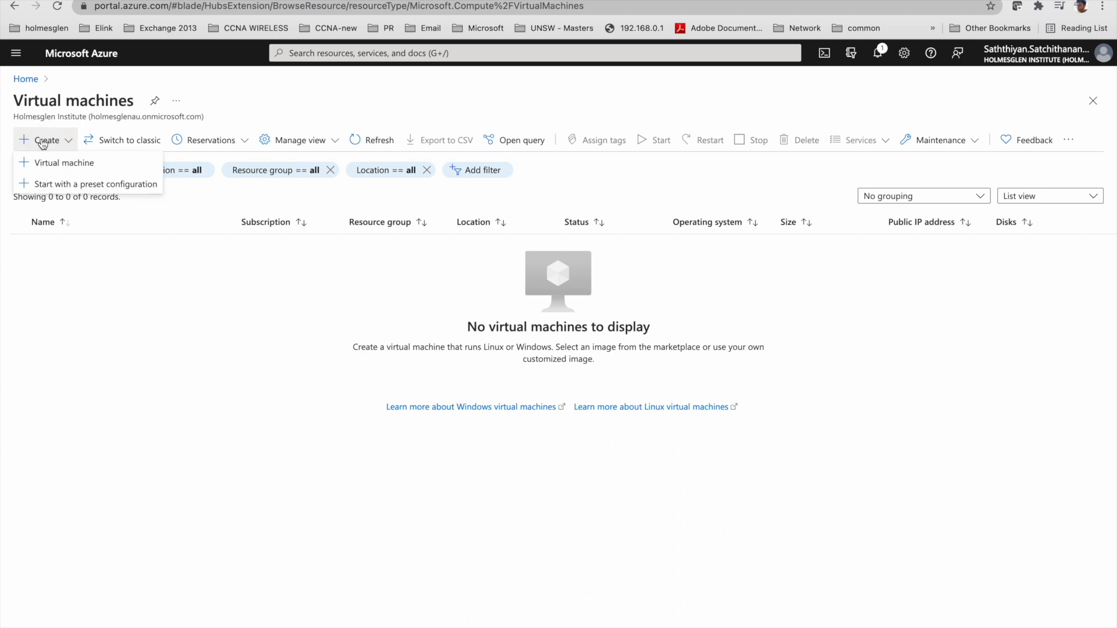
click(54, 164)
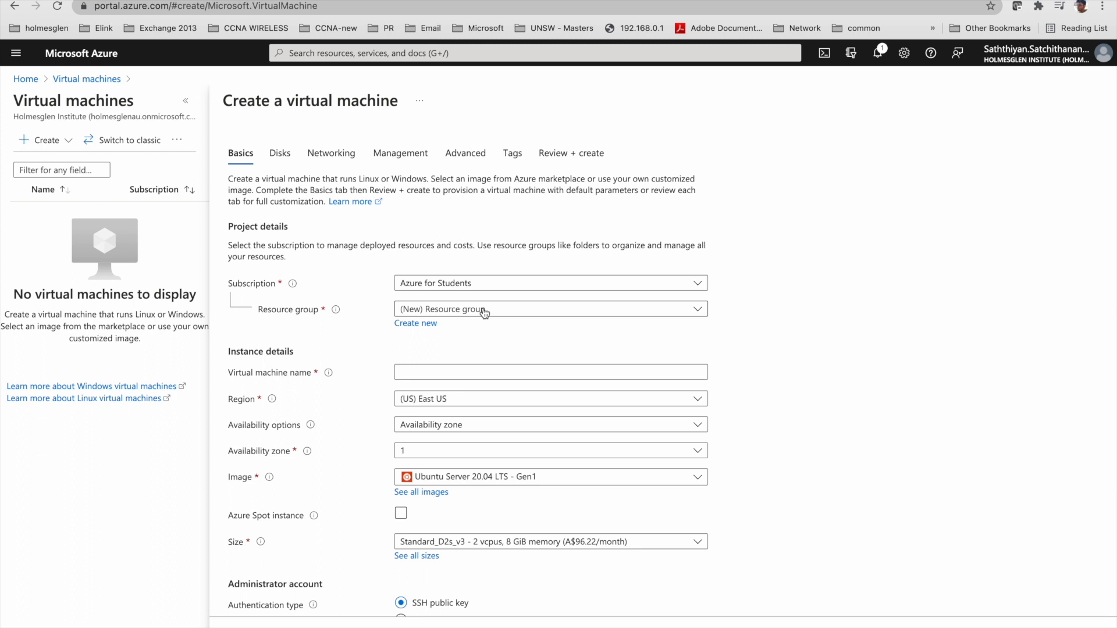
Create a new resource group named MyFirstResource under the Azure for Students subscription
click(448, 282)
click(450, 283)
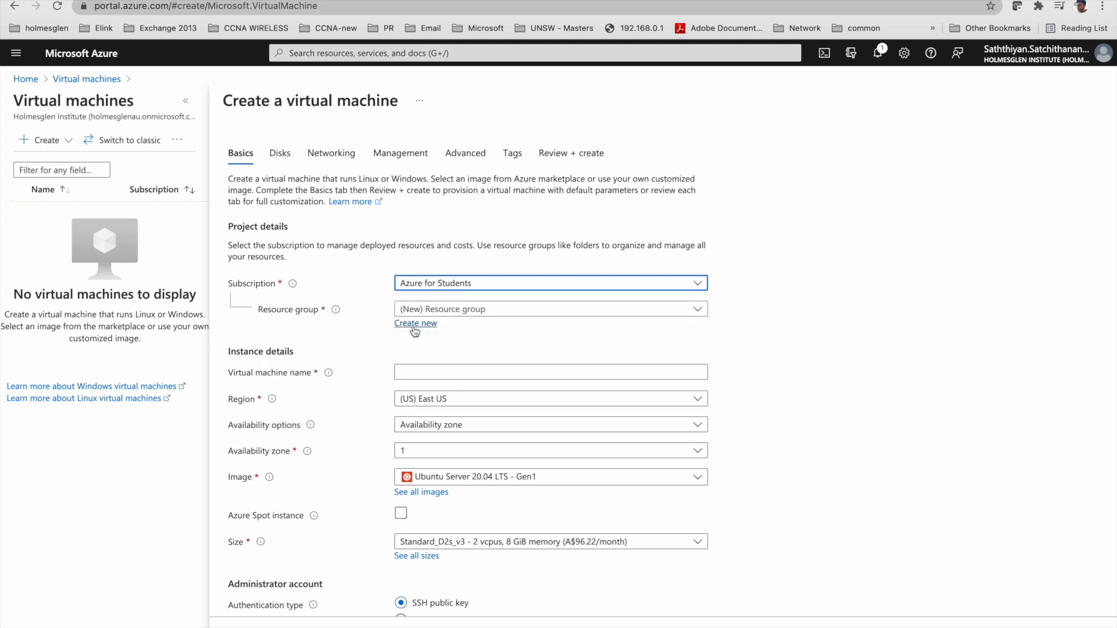
mouse_move(337, 314)
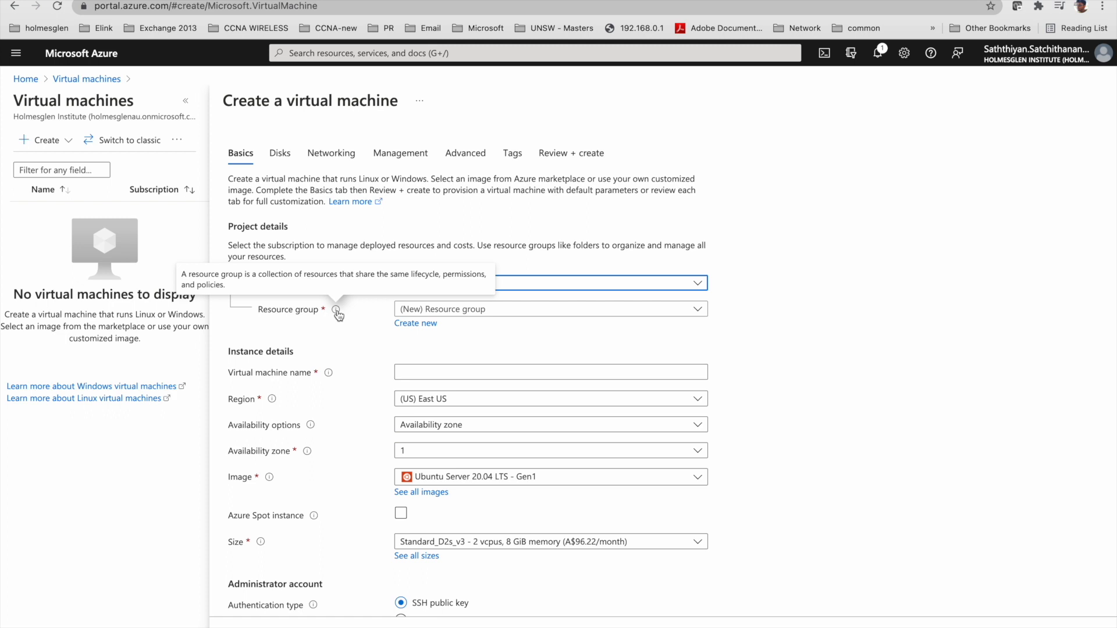
click(417, 324)
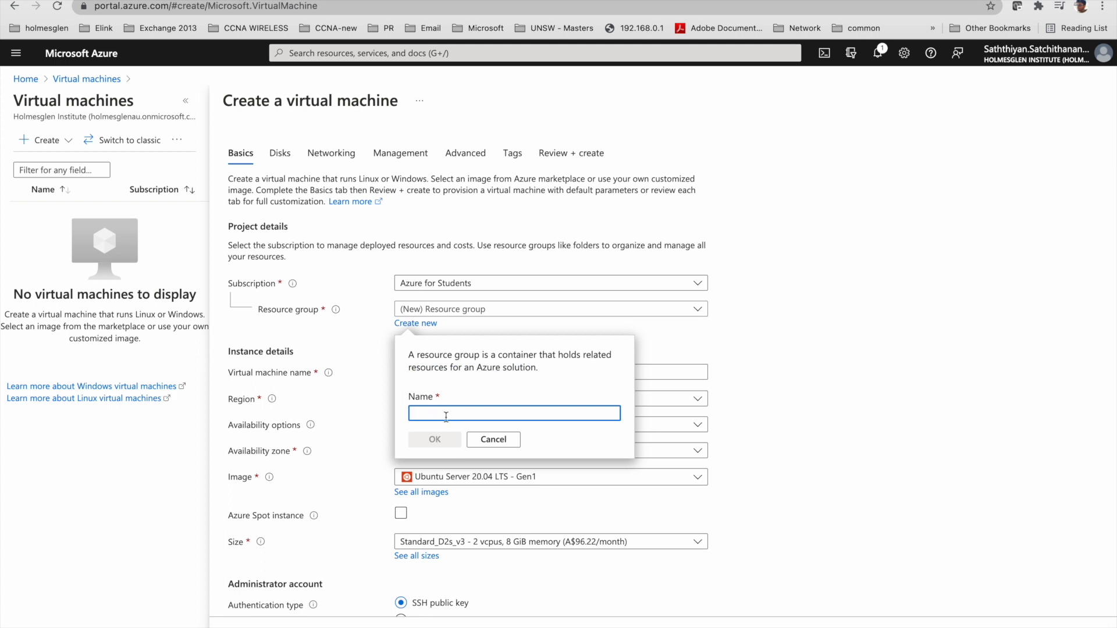
text(MyF)
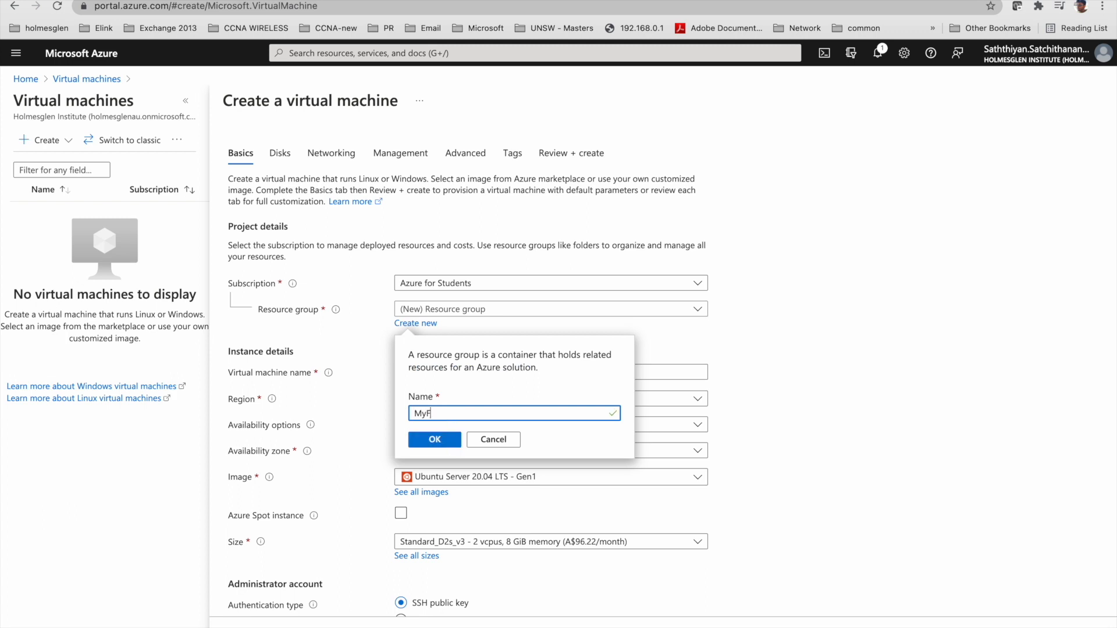
text(irst)
key(BackSpace)
text(Resource)
click(434, 440)
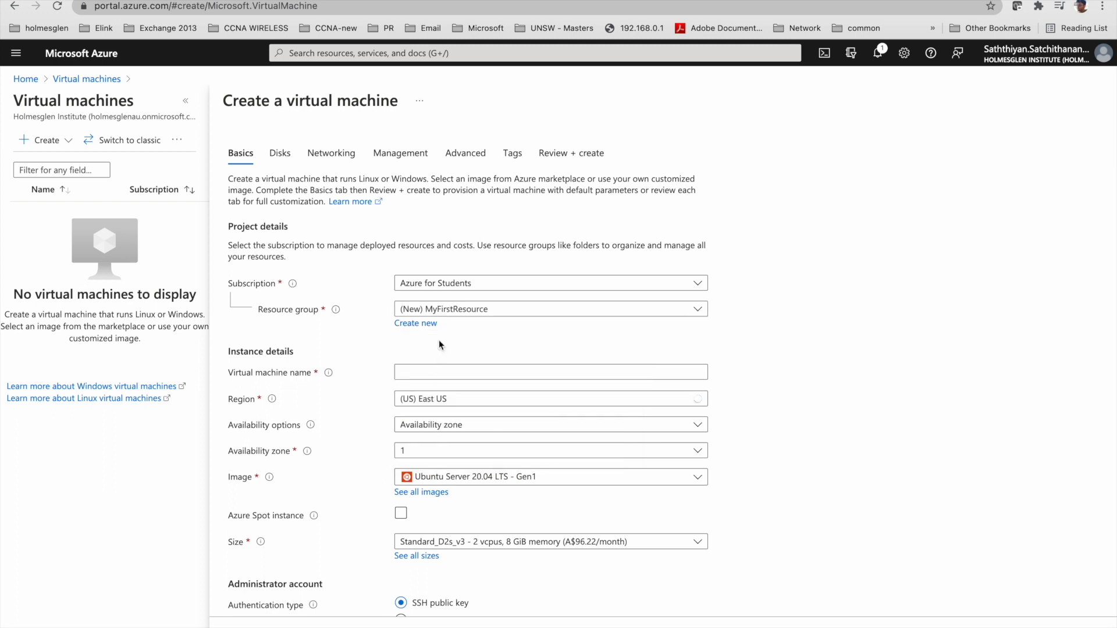
Name the virtual machine vm1 and set its region to (Asia Pacific) Australia Southeast
click(420, 375)
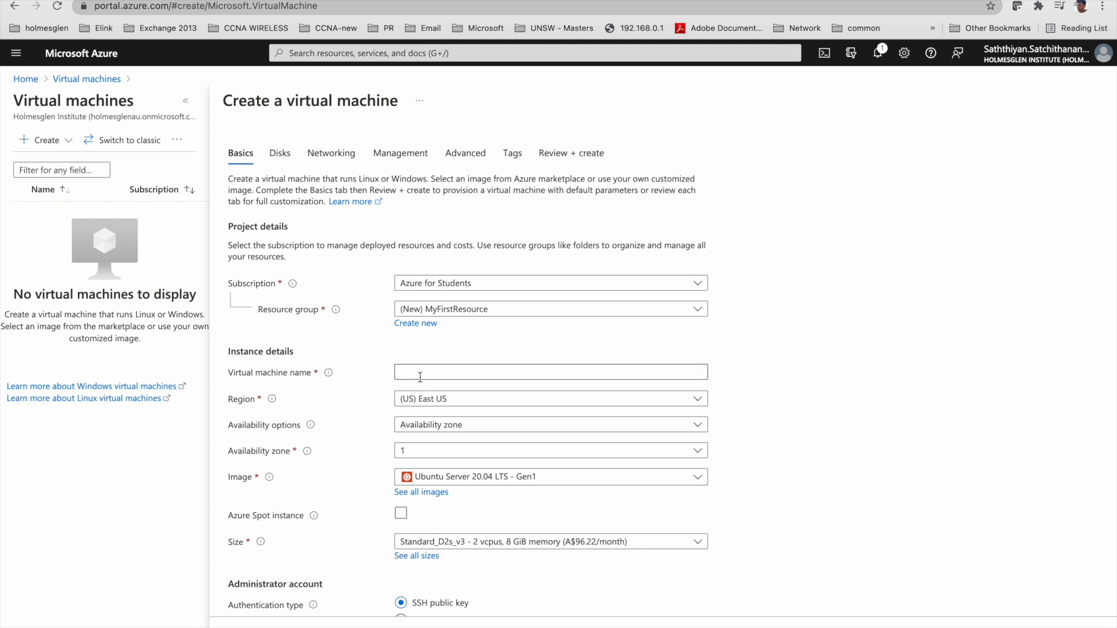
text(vm1)
click(435, 401)
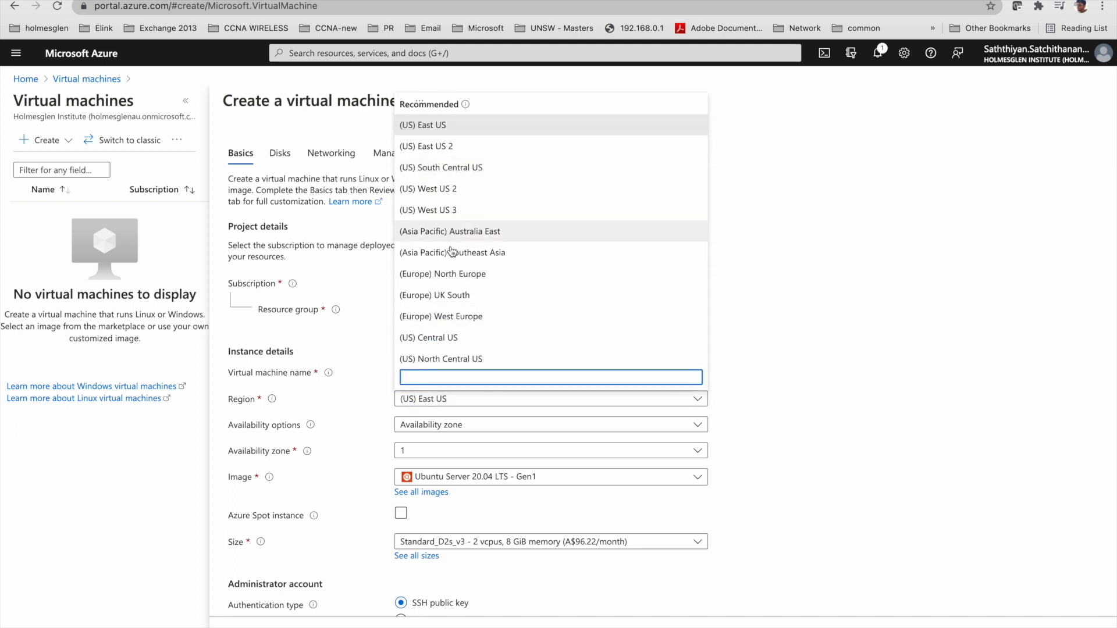
scroll(442, 311, down, 3)
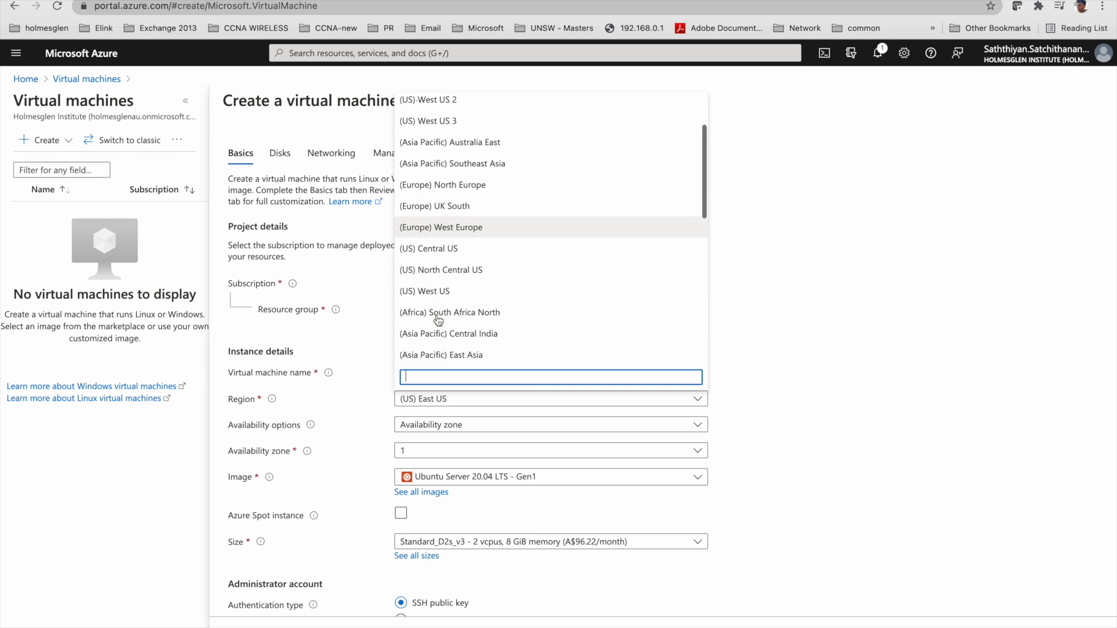
scroll(439, 319, down, 1)
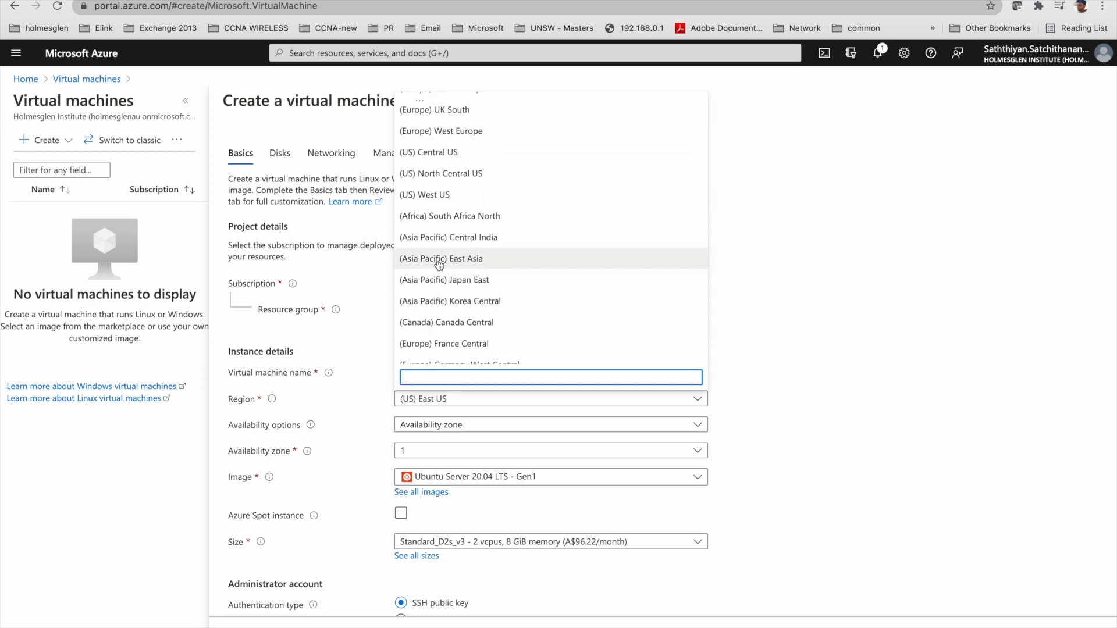
scroll(439, 265, down, 1)
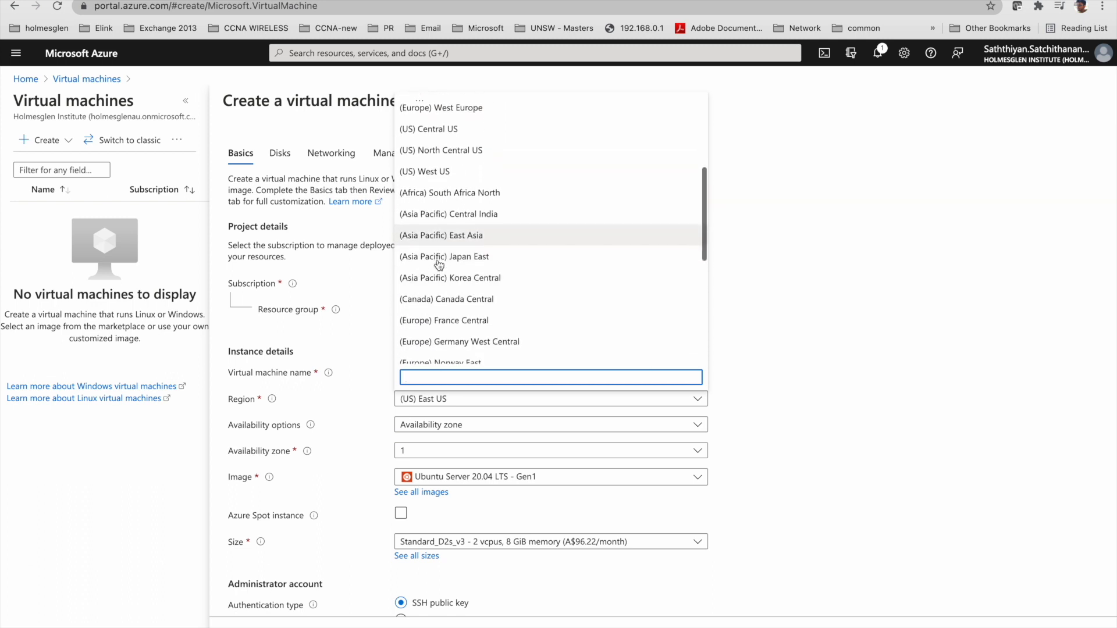
text(aus)
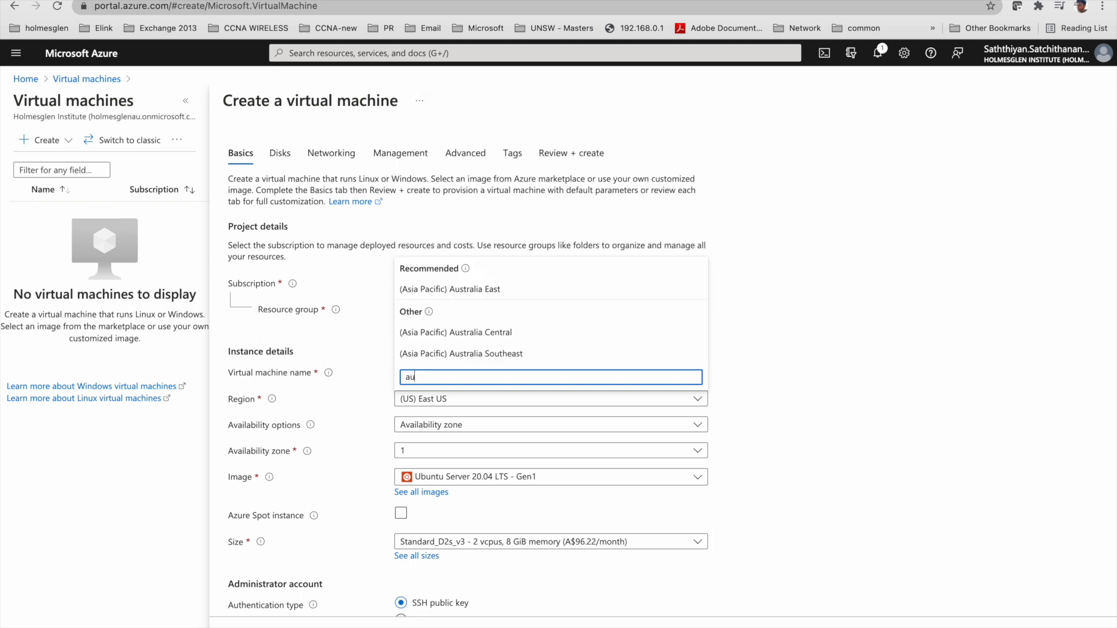
click(464, 352)
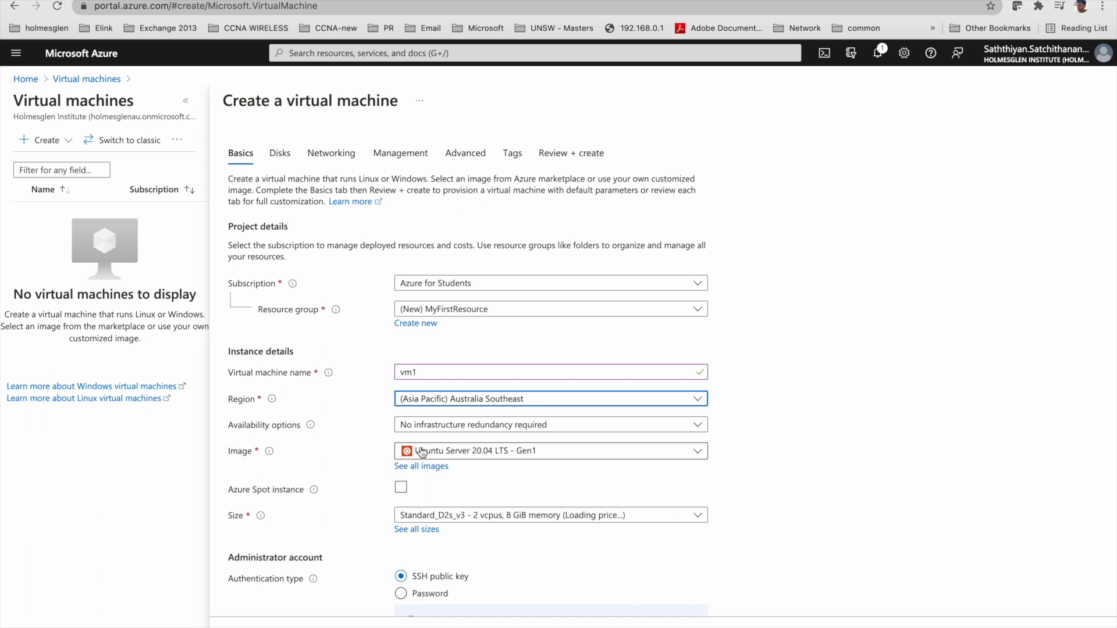
Review the availability options offered for the virtual machine
scroll(466, 372, down, 1)
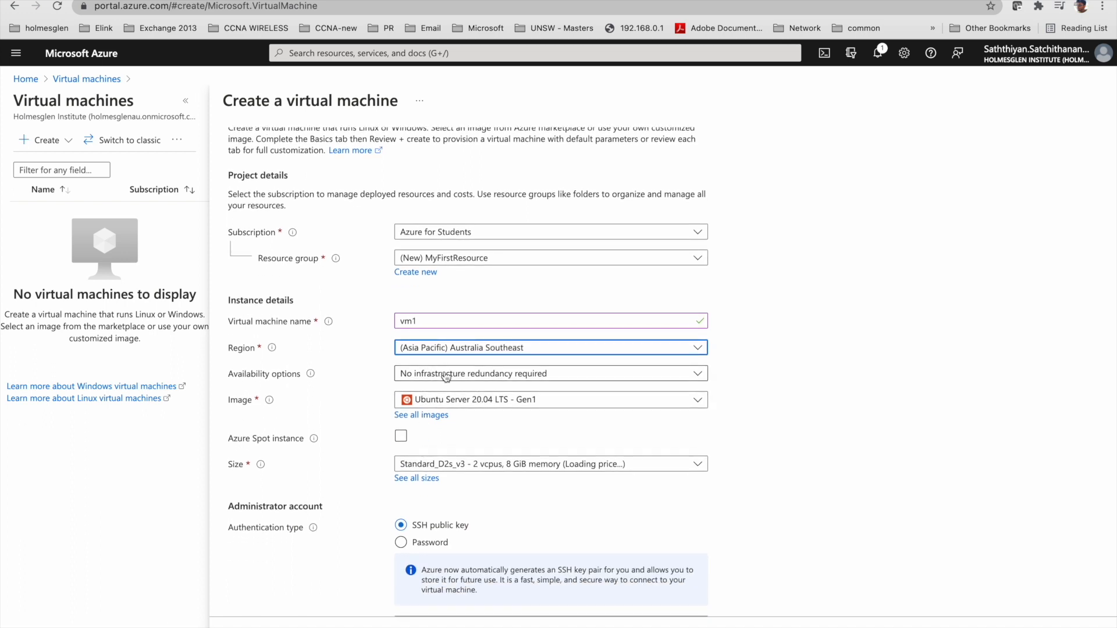
scroll(446, 376, down, 1)
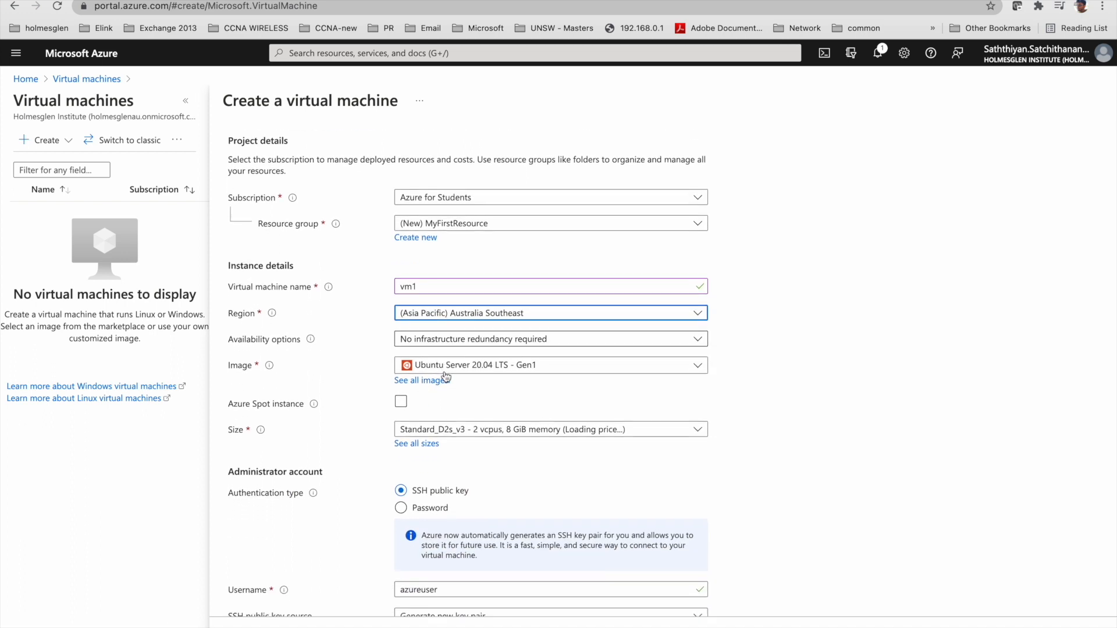
click(468, 339)
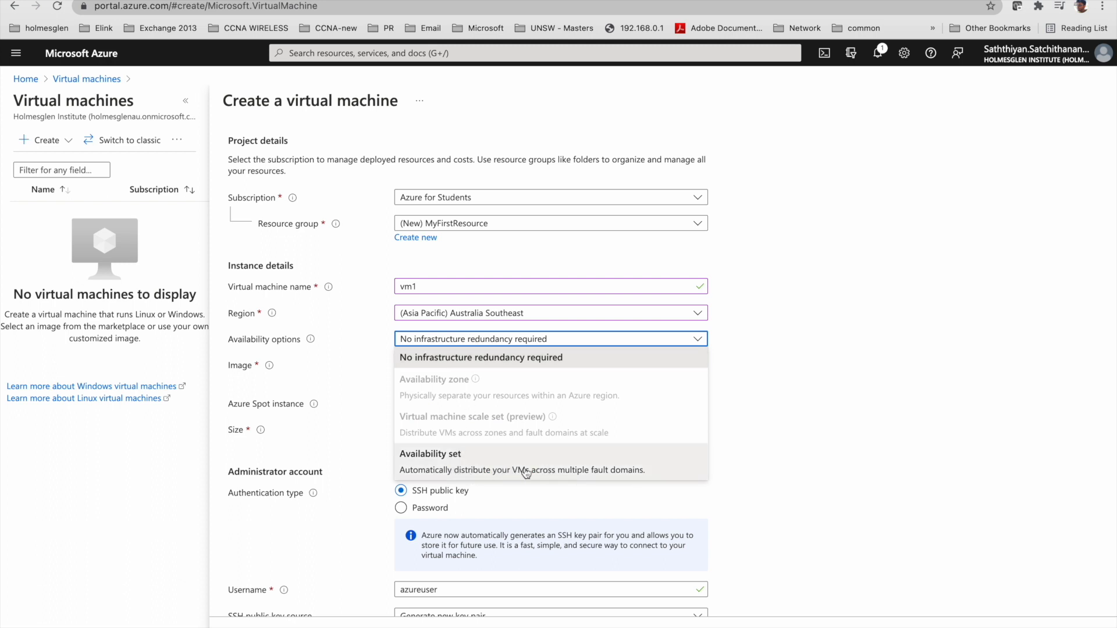
click(798, 347)
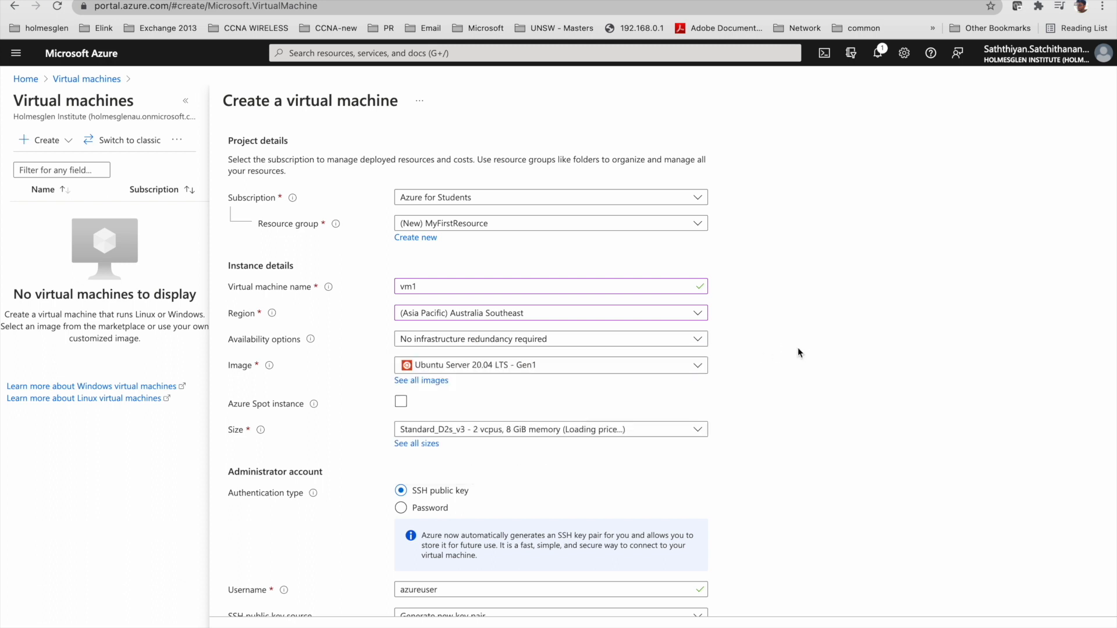
Choose Windows 10 Pro, Version 20H2 - Gen2 as the virtual machine's image
scroll(798, 347, down, 2)
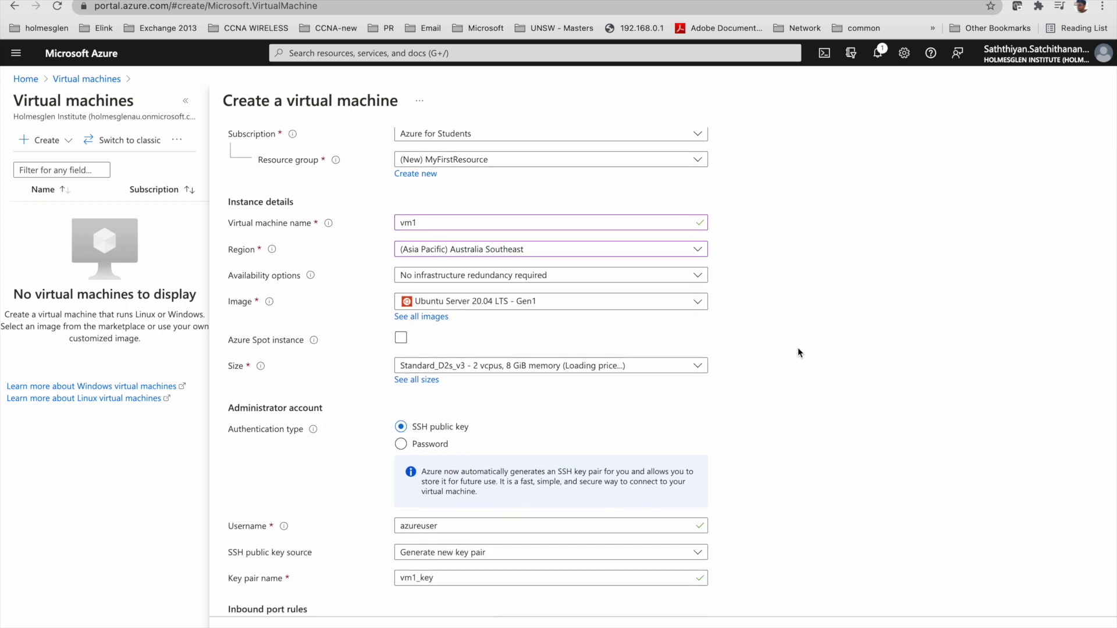
click(601, 309)
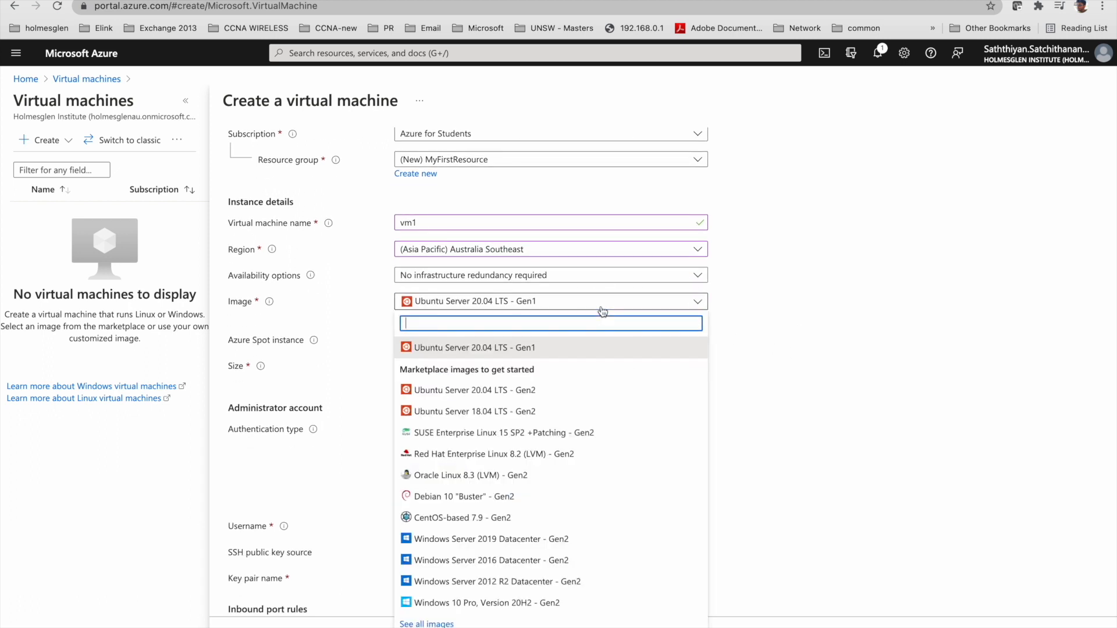
click(785, 355)
scroll(785, 355, down, 2)
click(582, 224)
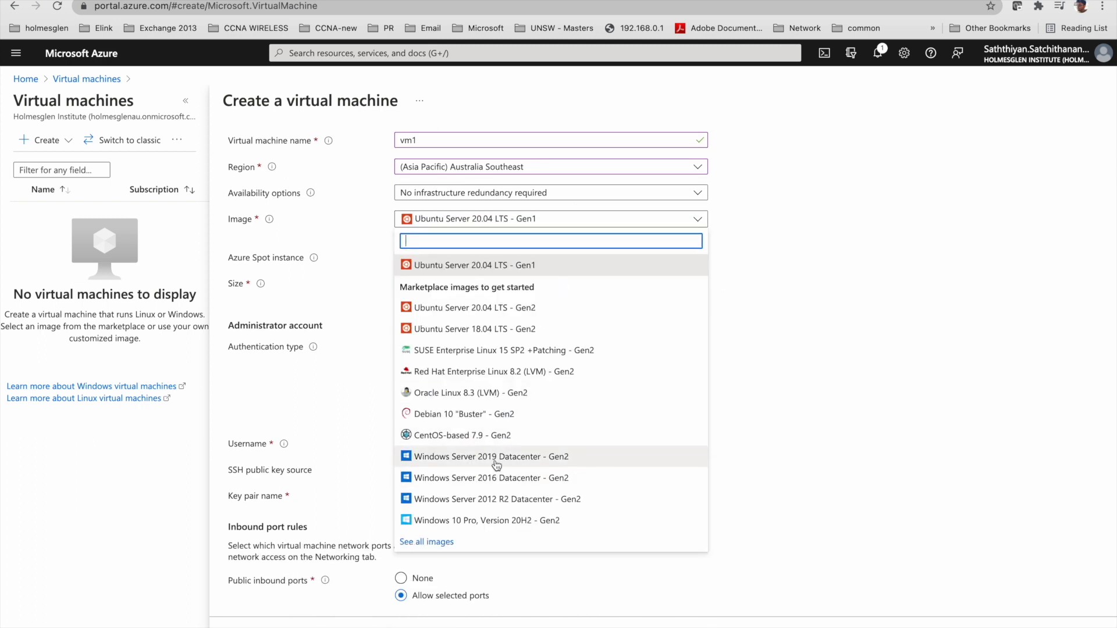
click(479, 522)
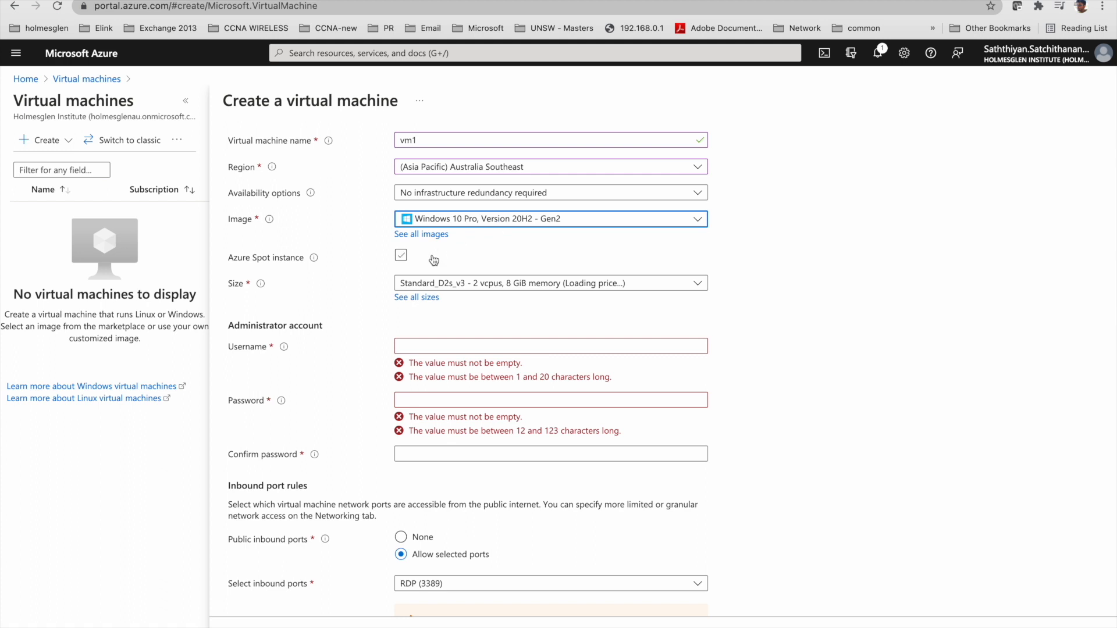
click(484, 222)
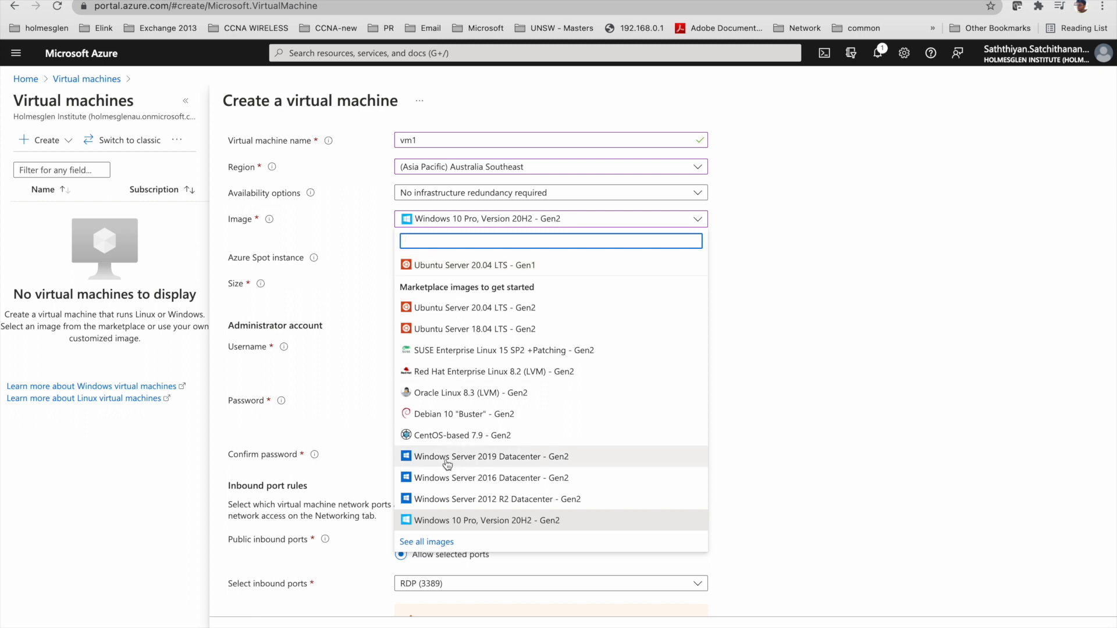
click(449, 520)
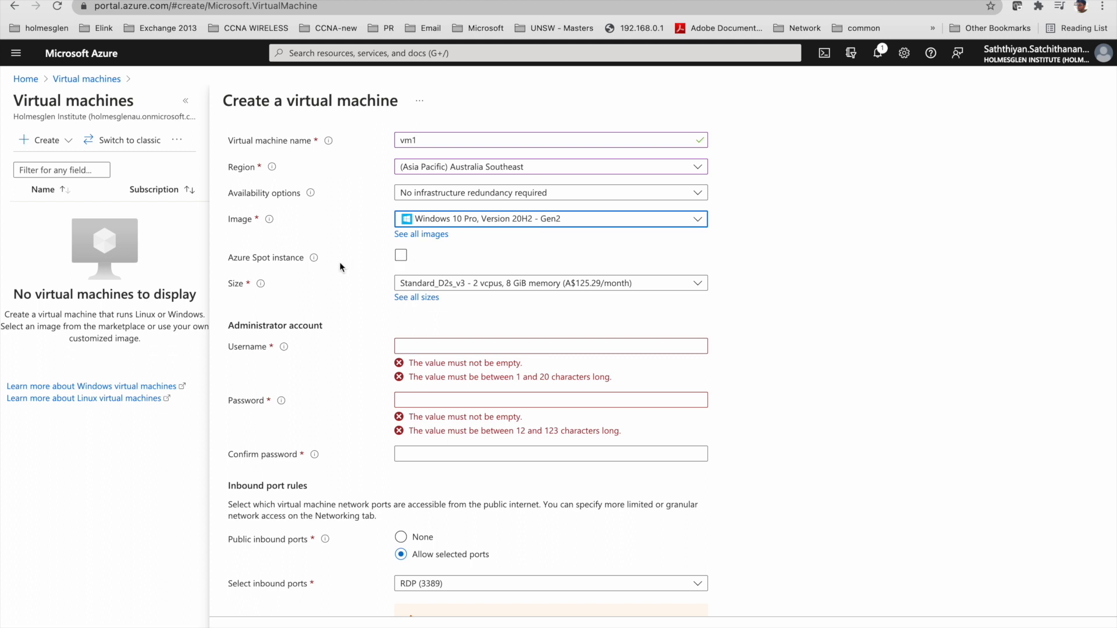
Set the image to Ubuntu Server 20.04 LTS - Gen2 and review the virtual machine sizes on offer
mouse_move(314, 265)
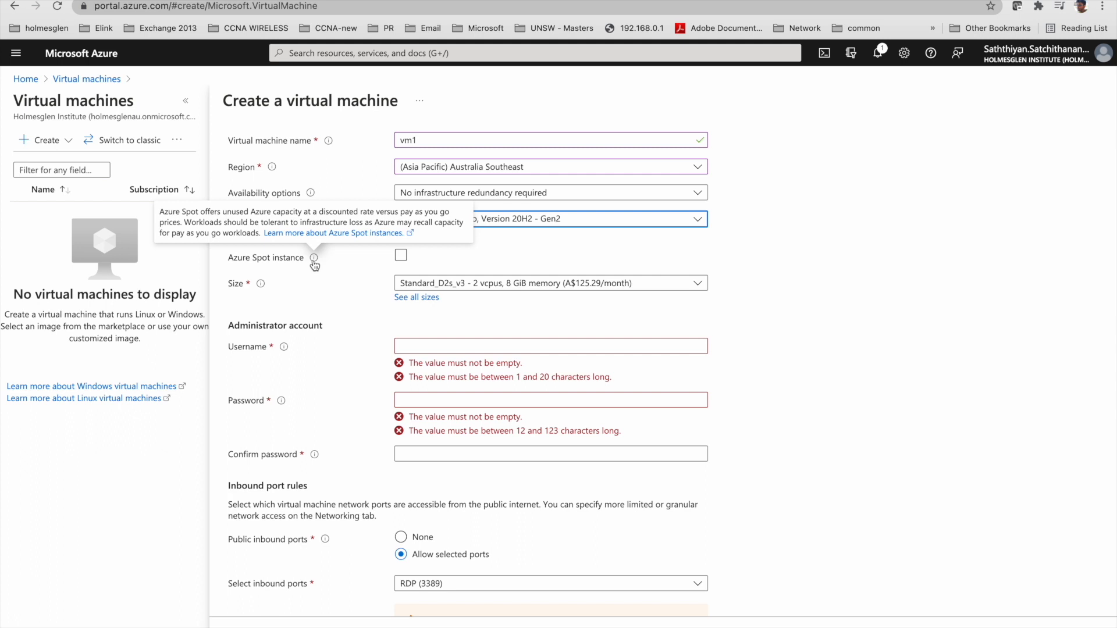
click(591, 287)
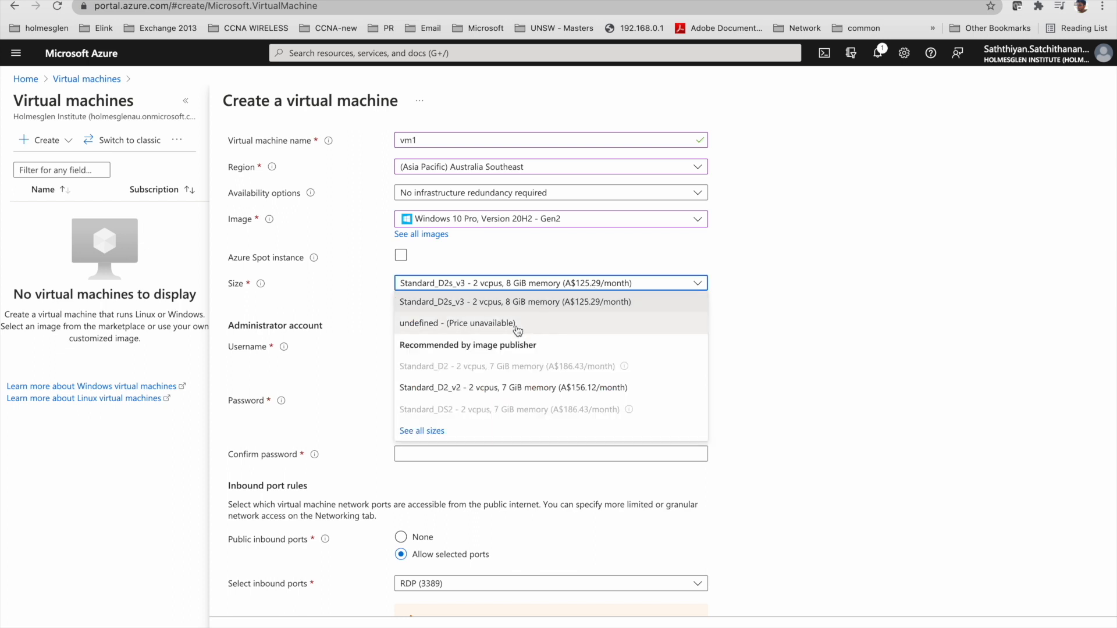
click(527, 219)
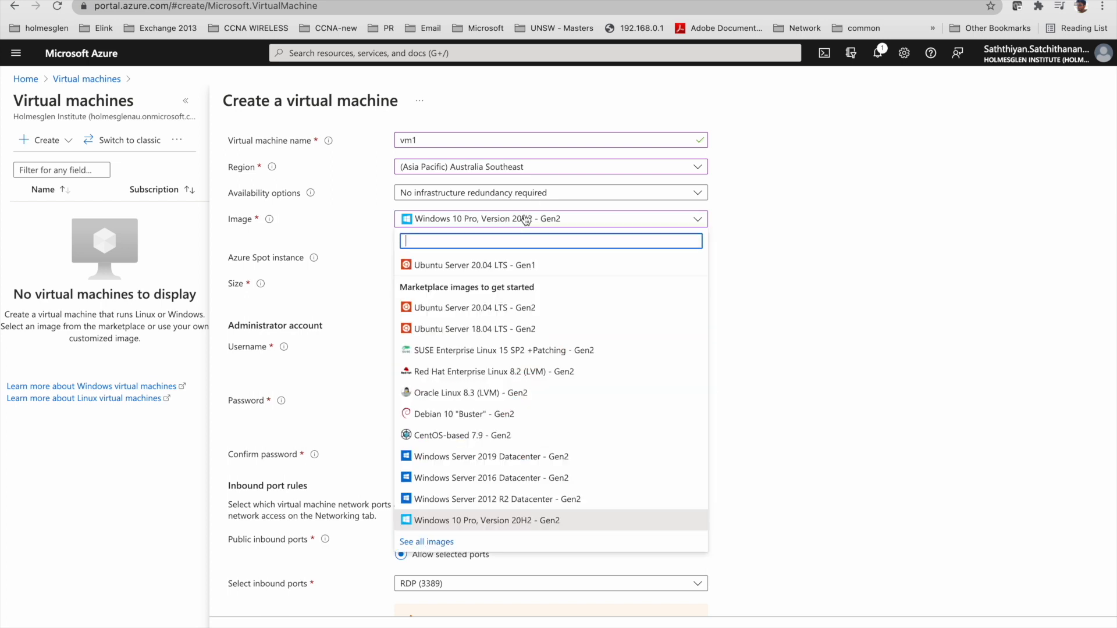
click(501, 266)
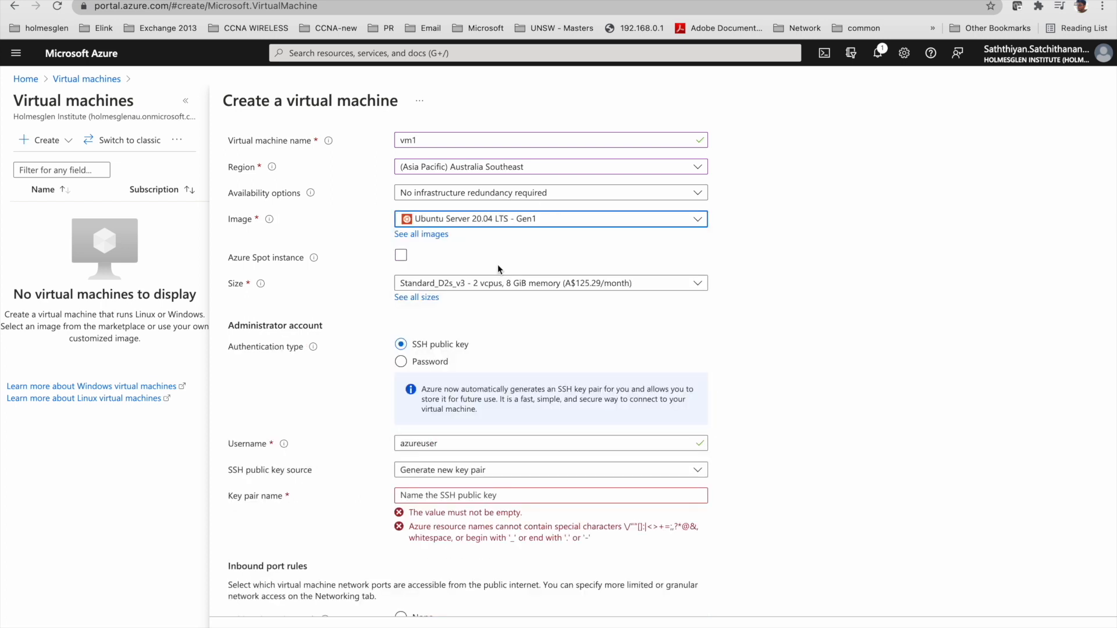
click(517, 220)
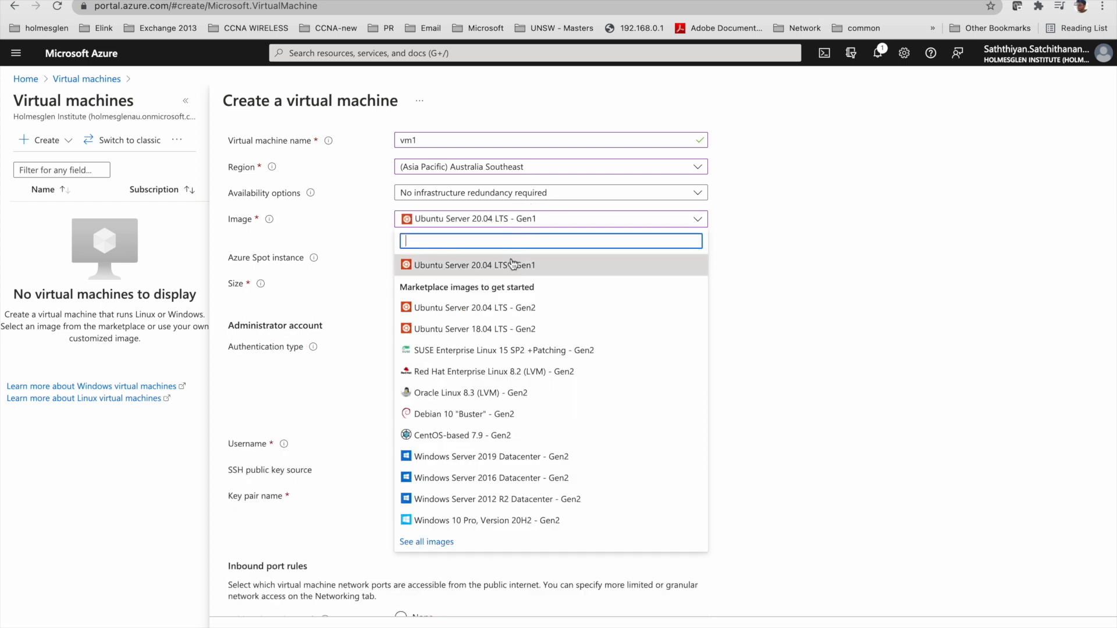
click(504, 322)
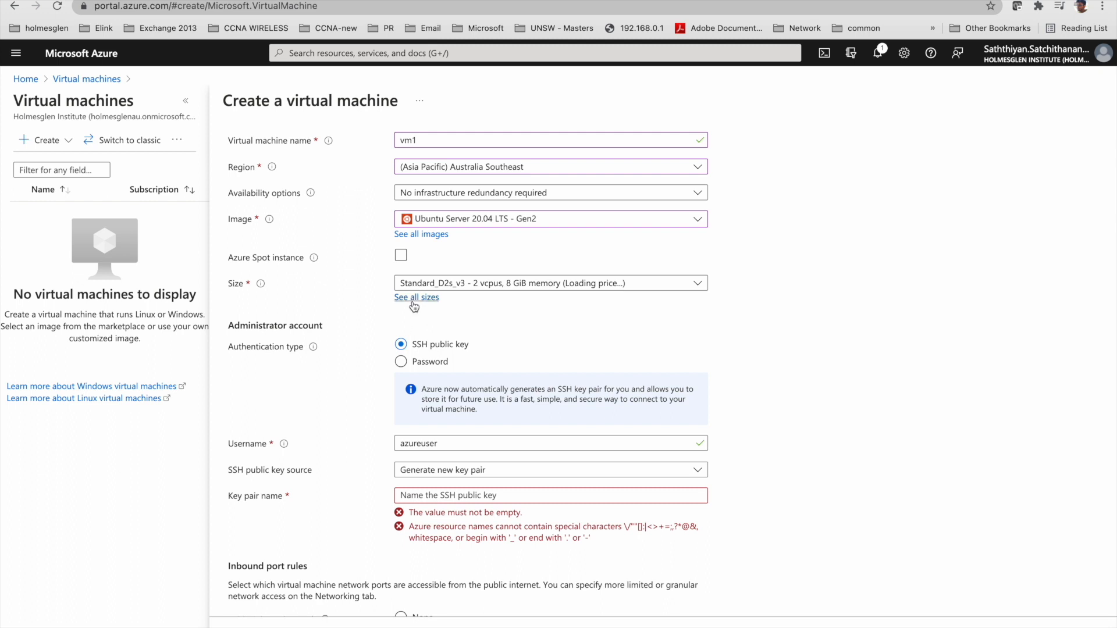
click(445, 286)
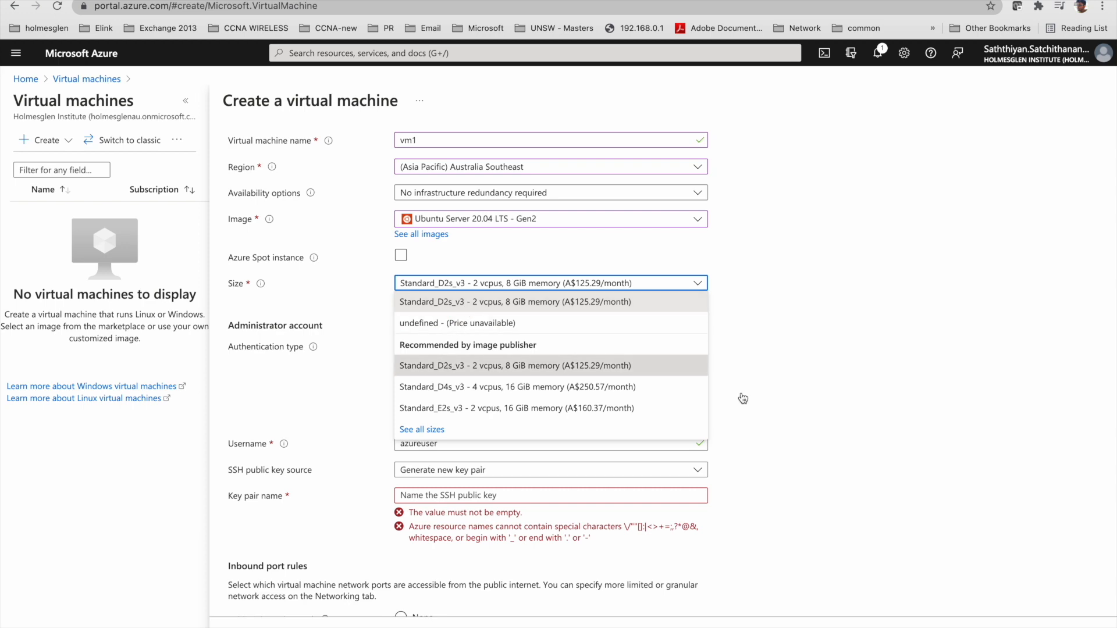
click(839, 411)
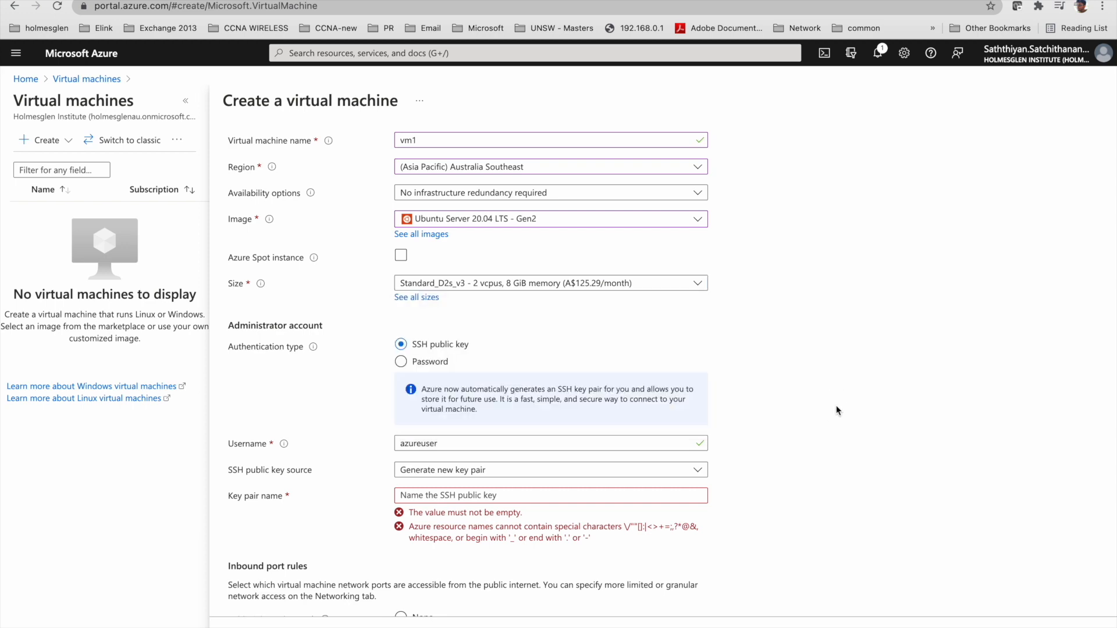
Choose the B1s size from the full list of VM sizes
click(426, 300)
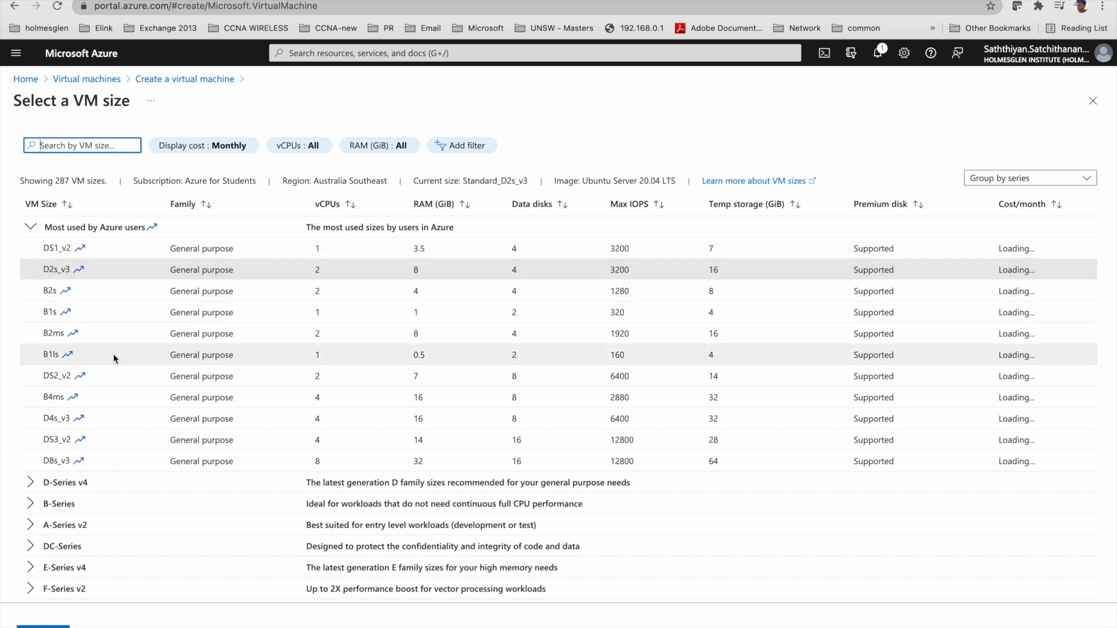
scroll(115, 359, down, 2)
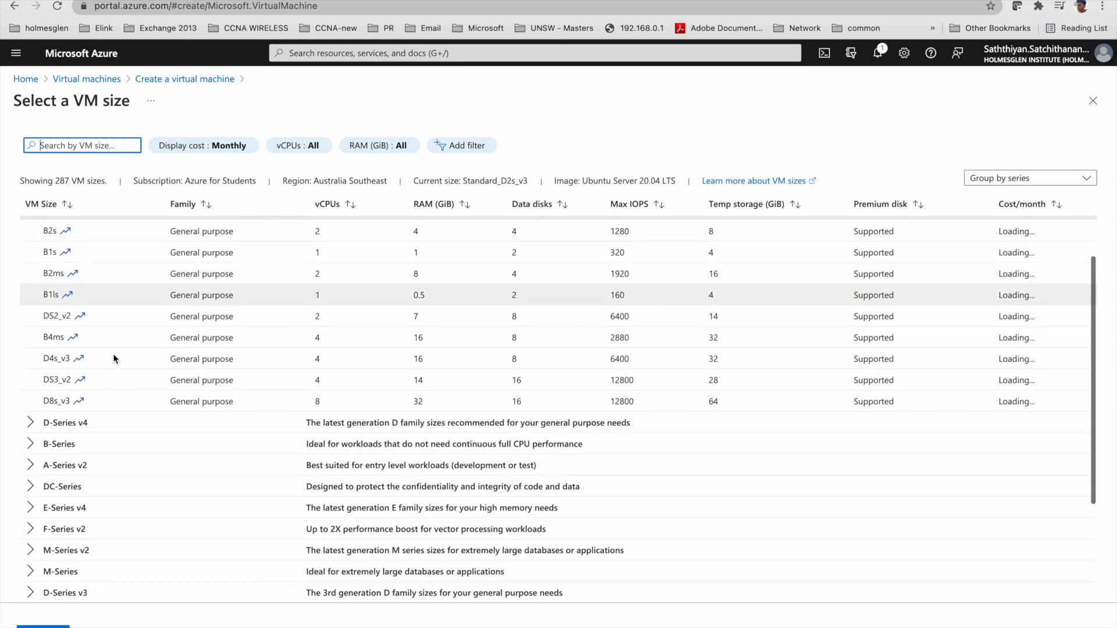
scroll(114, 359, up, 2)
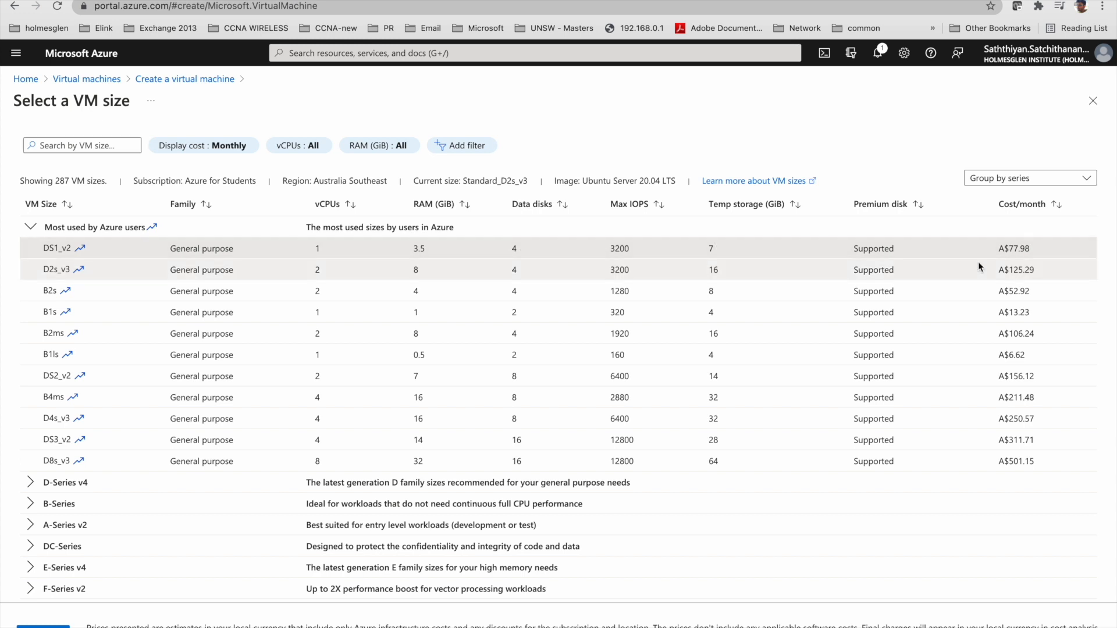
click(1002, 314)
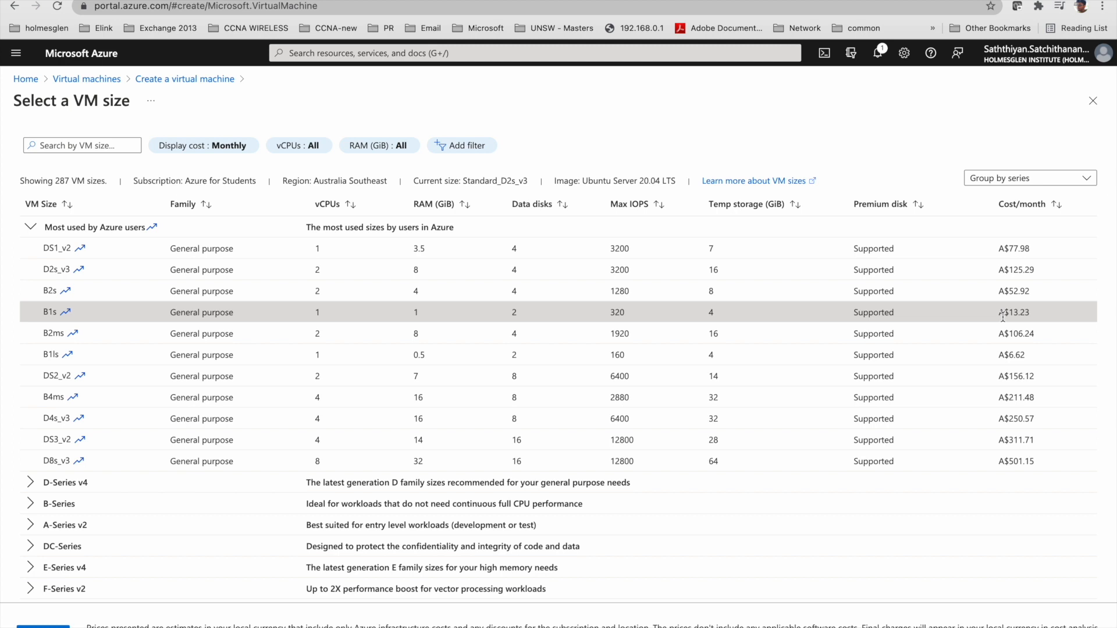
double_click(1003, 314)
click(69, 317)
click(36, 626)
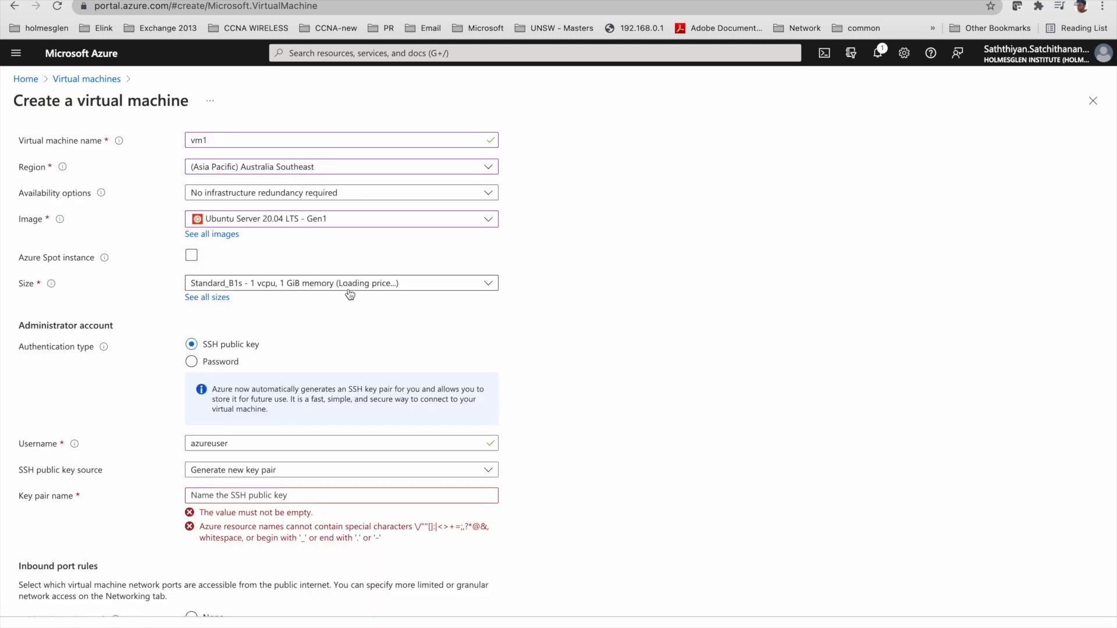
Set the image to Windows 10 Pro, Version 20H2 - Gen2 and enter azureadmin as the administrator username
click(314, 222)
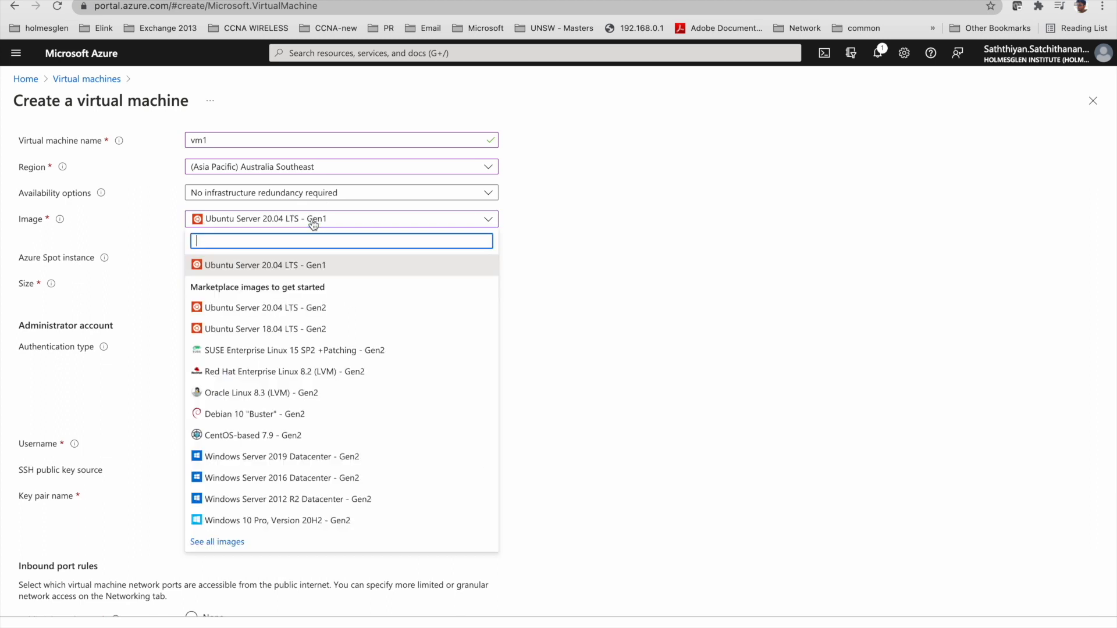
click(274, 520)
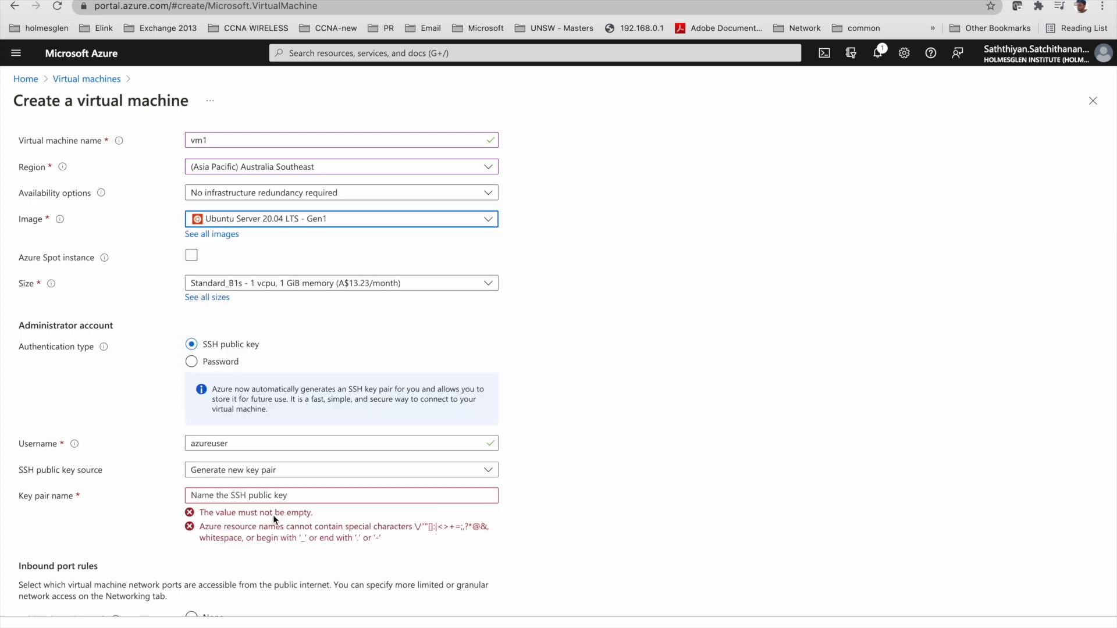
click(250, 346)
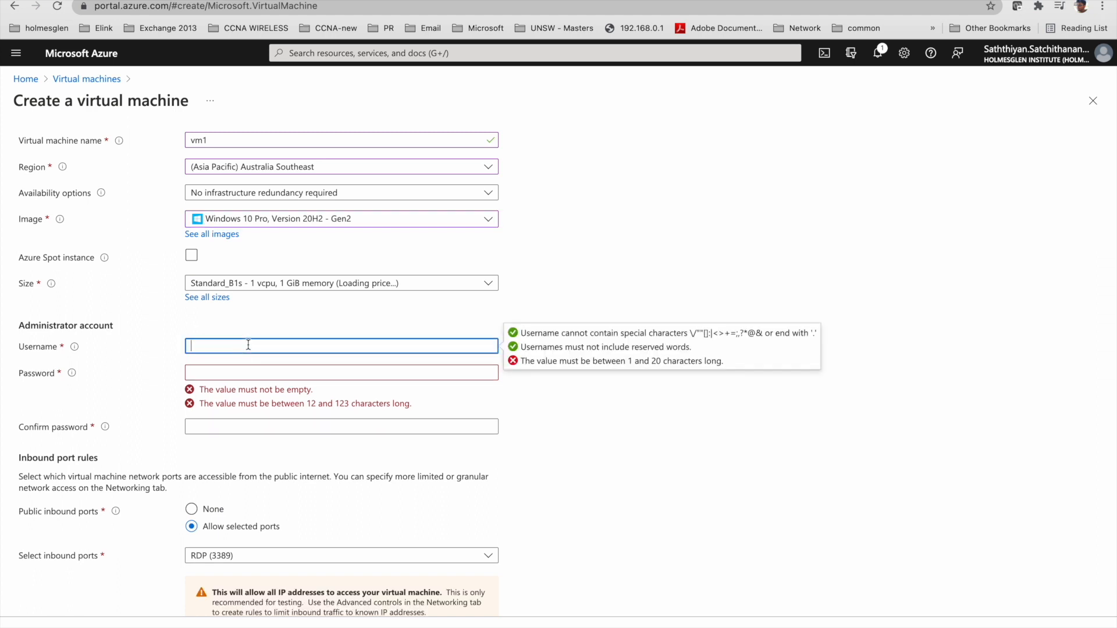
text(azureadm)
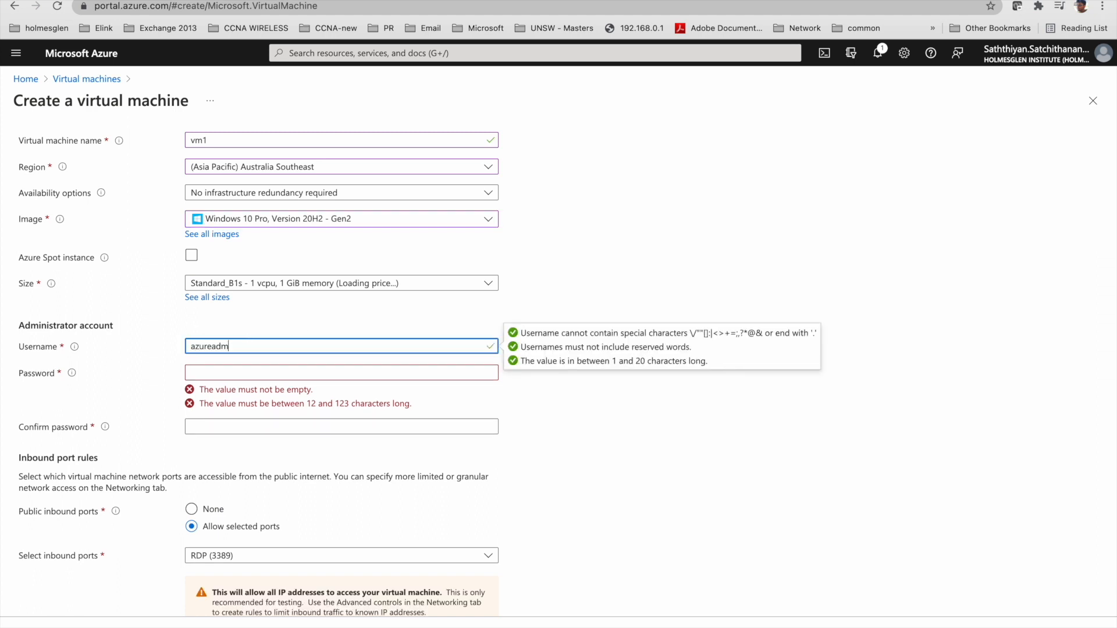
text(in)
Try a first administrator account password, filling in both the password and confirm password fields
key(Tab)
text(********)
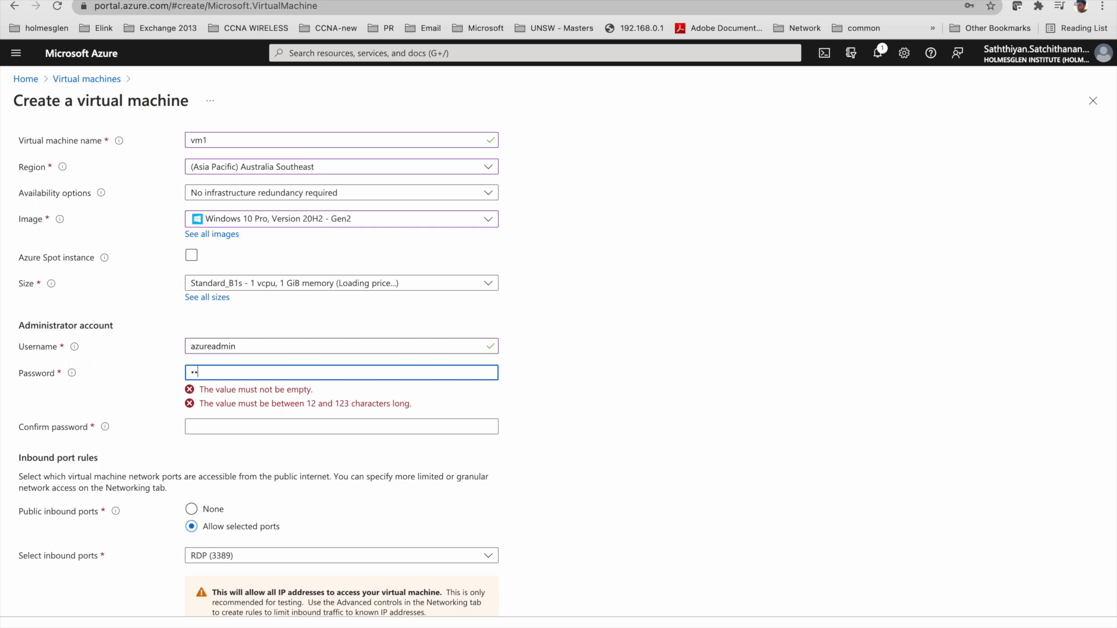
key(Tab)
text(********)
click(690, 344)
Try other entries in the administrator account's password field, clearing the last one
drag(262, 379, 185, 372)
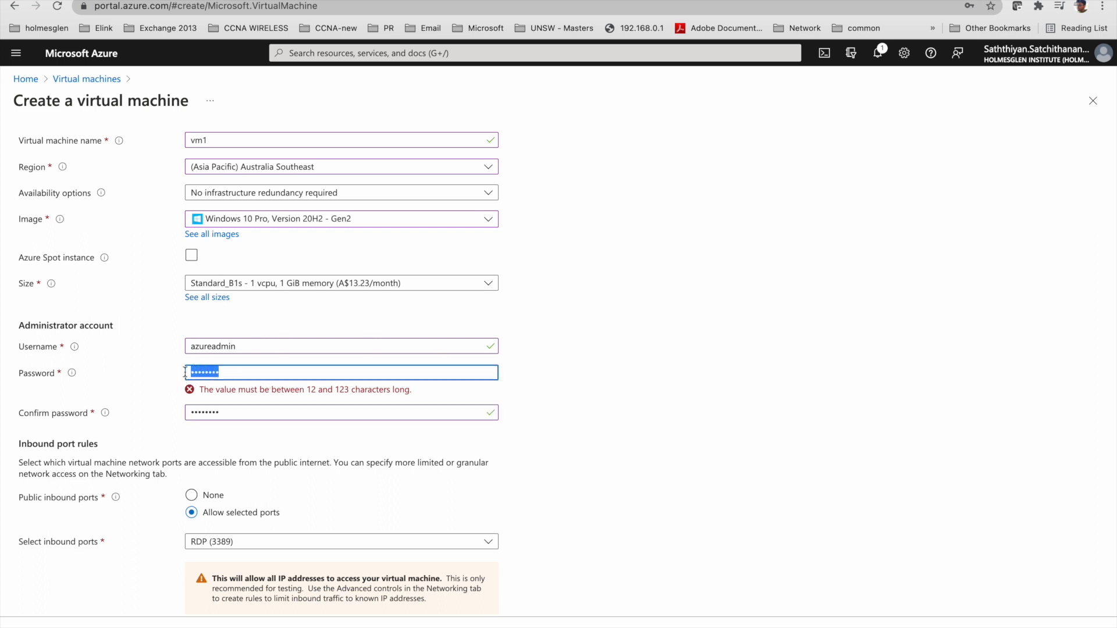
text(********)
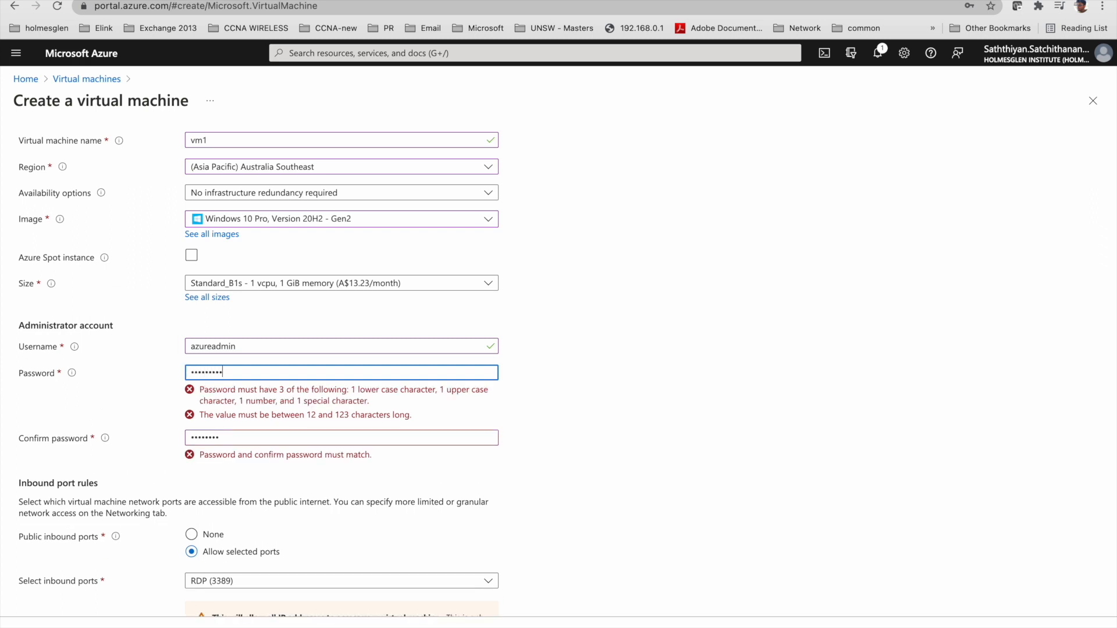
text(*)
key(Tab)
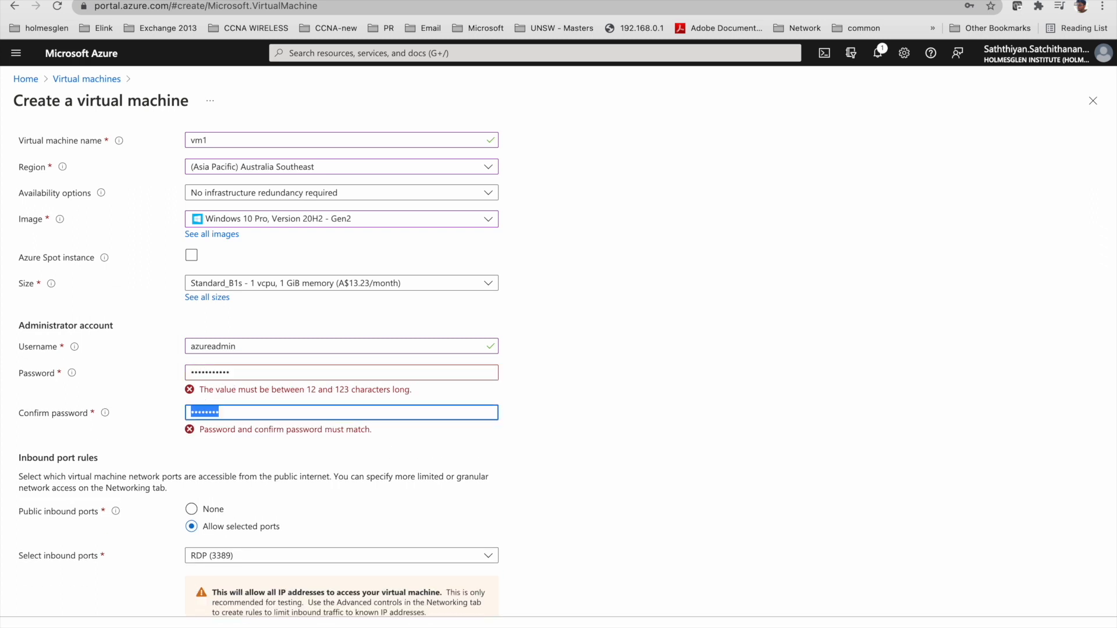
double_click(223, 367)
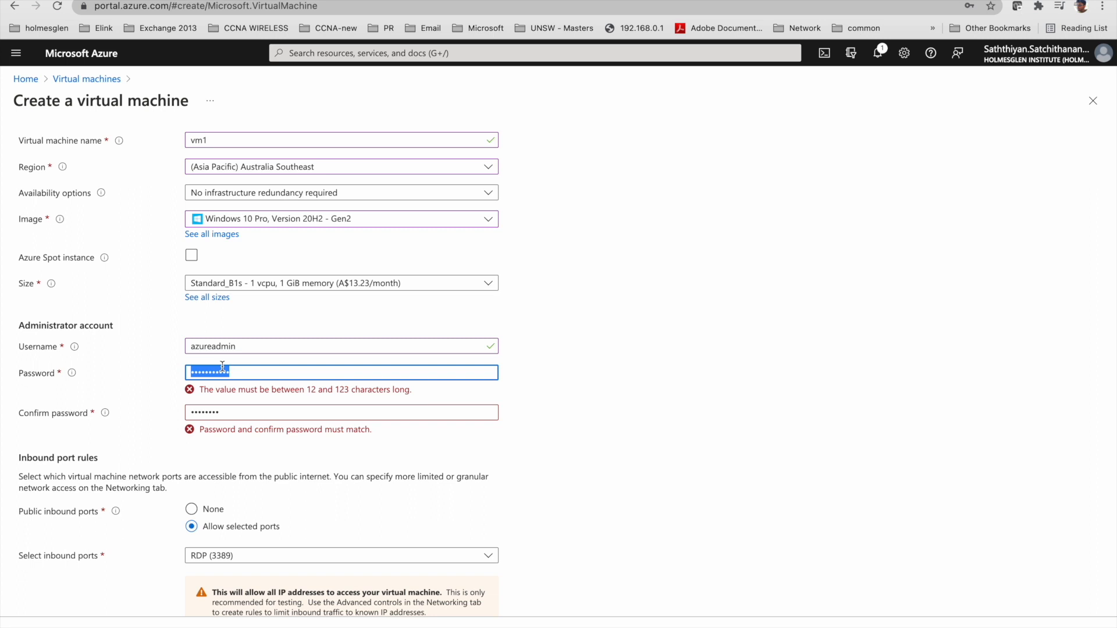
text(*****)
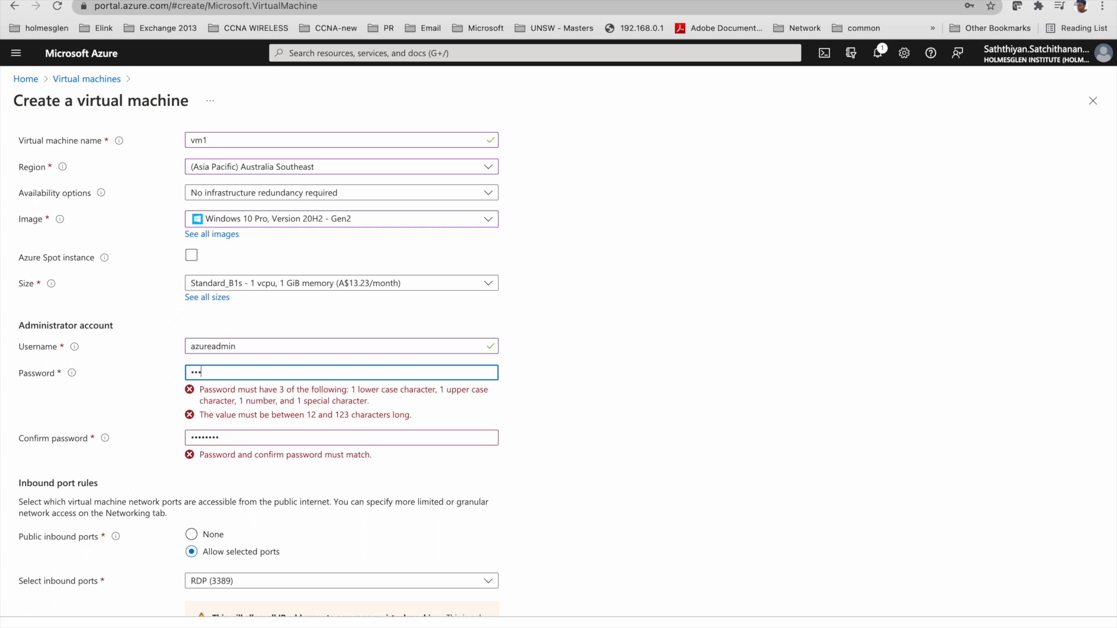
text(***)
key(BackSpace)
key(BackSpace)
key(BackSpace)
key(BackSpace)
key(BackSpace)
key(BackSpace)
key(BackSpace)
key(BackSpace)
Enter a new password for the administrator account and repeat it in the confirm password field
text(**)
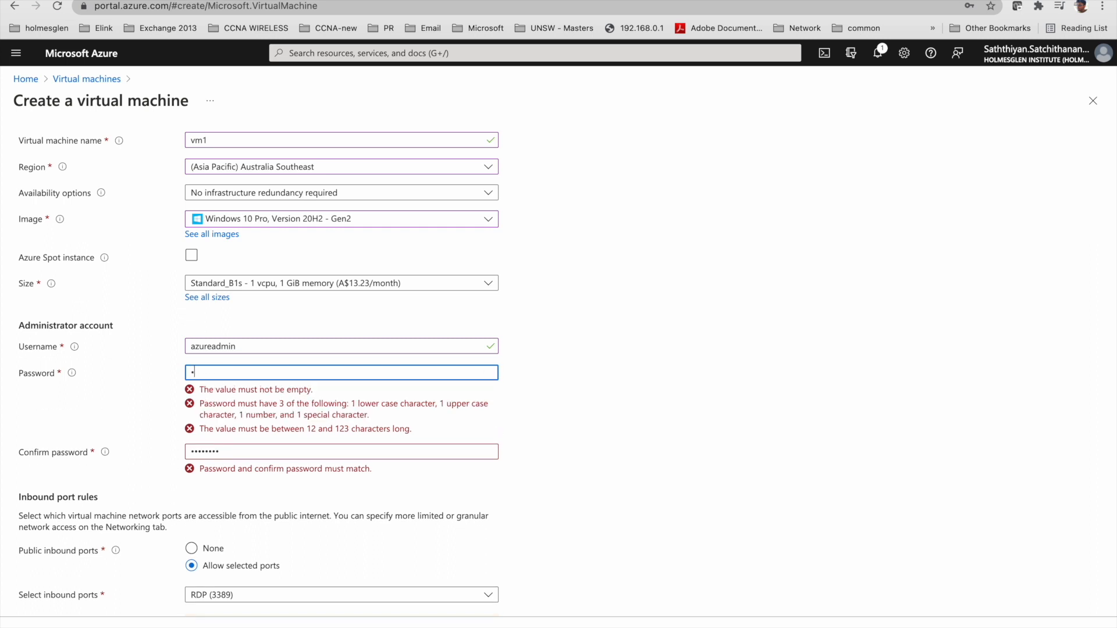
text(*******)
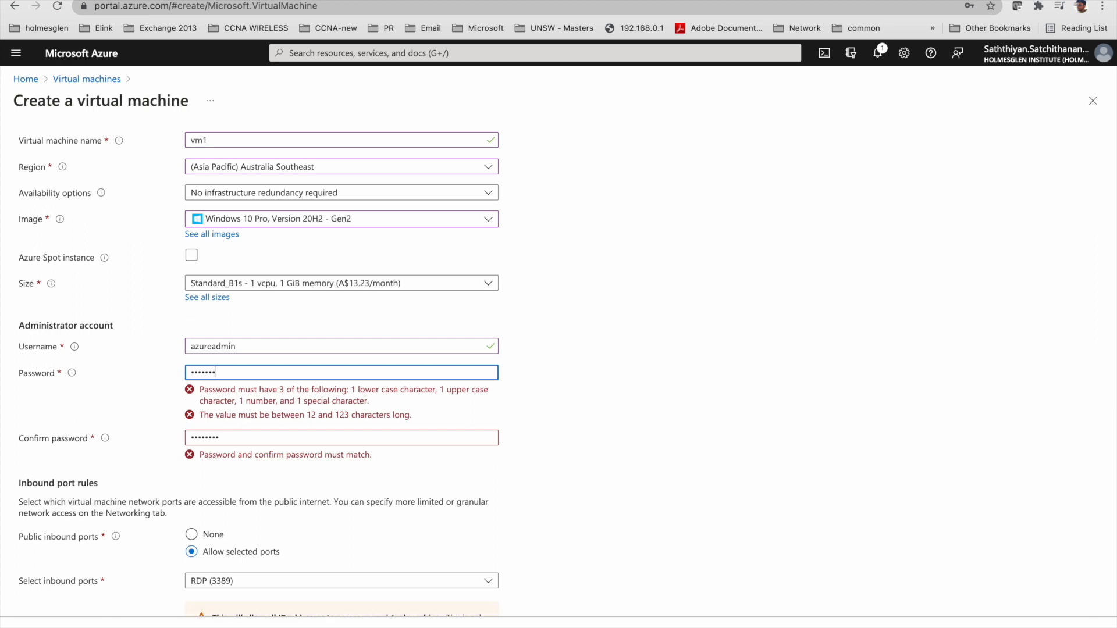
text(*********)
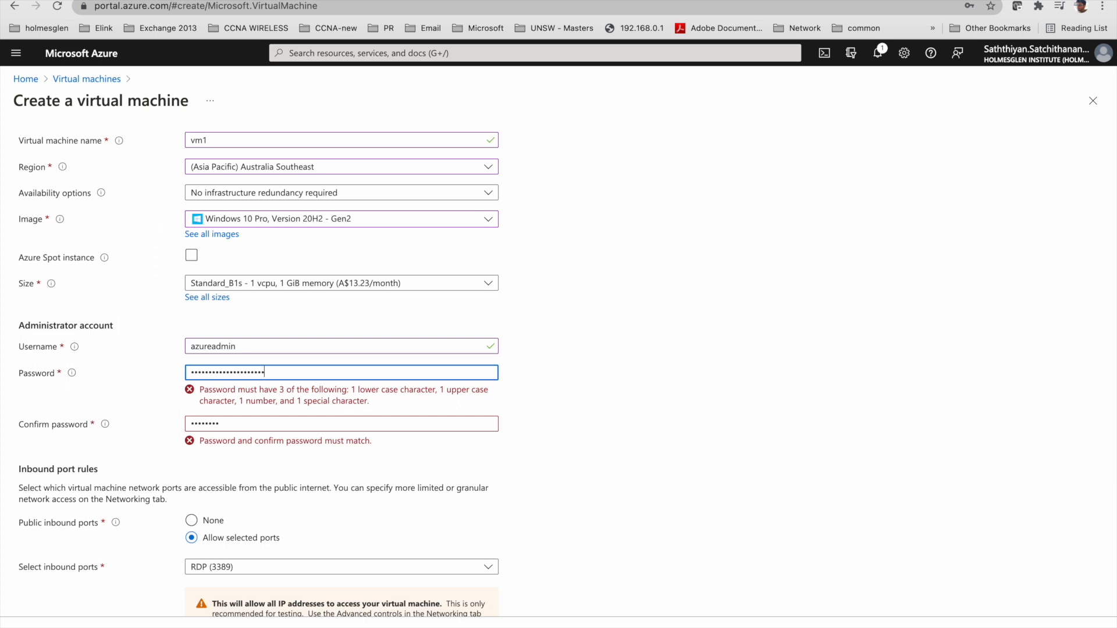
key(Tab)
text(***)
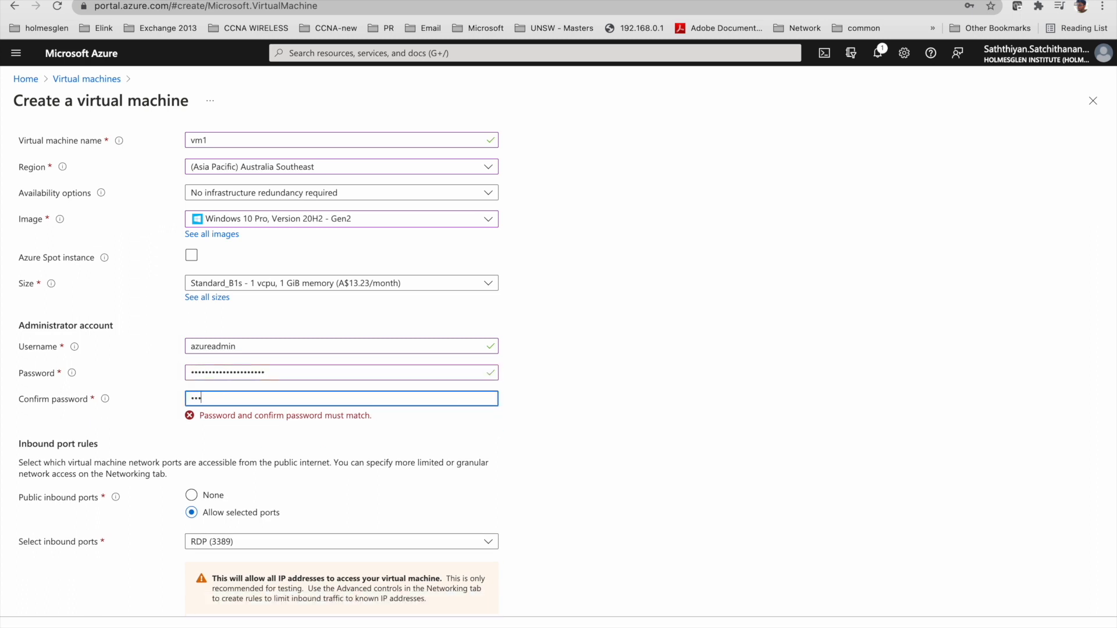
text(****************)
click(570, 394)
Add HTTPS (443) and HTTP (80) to the allowed inbound ports alongside RDP (3389)
scroll(570, 393, down, 3)
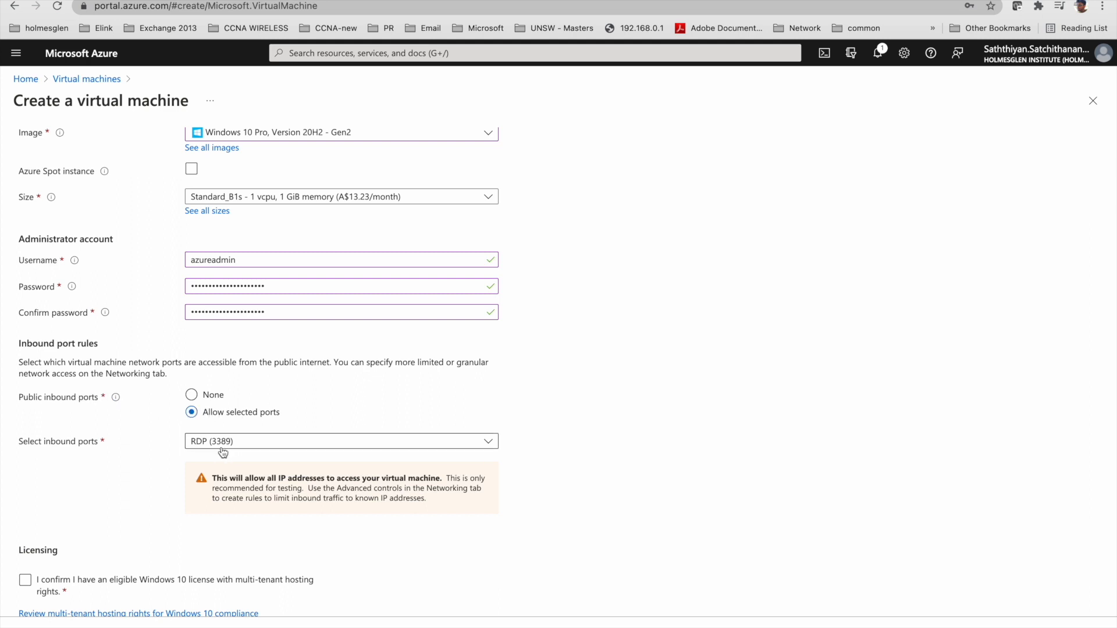
scroll(223, 453, down, 1)
click(226, 412)
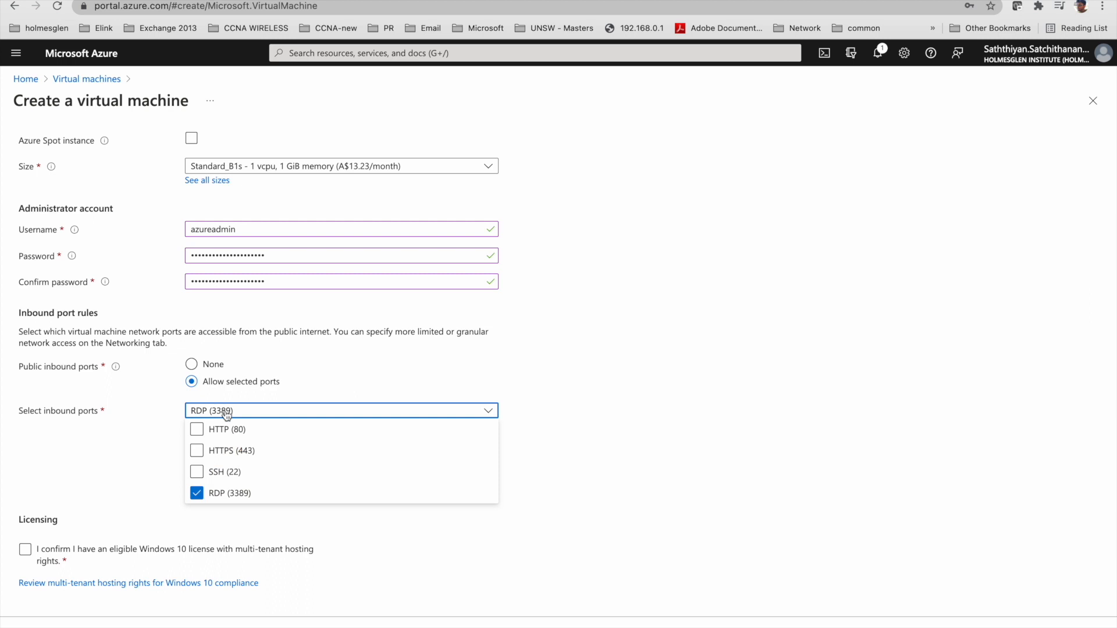
click(224, 457)
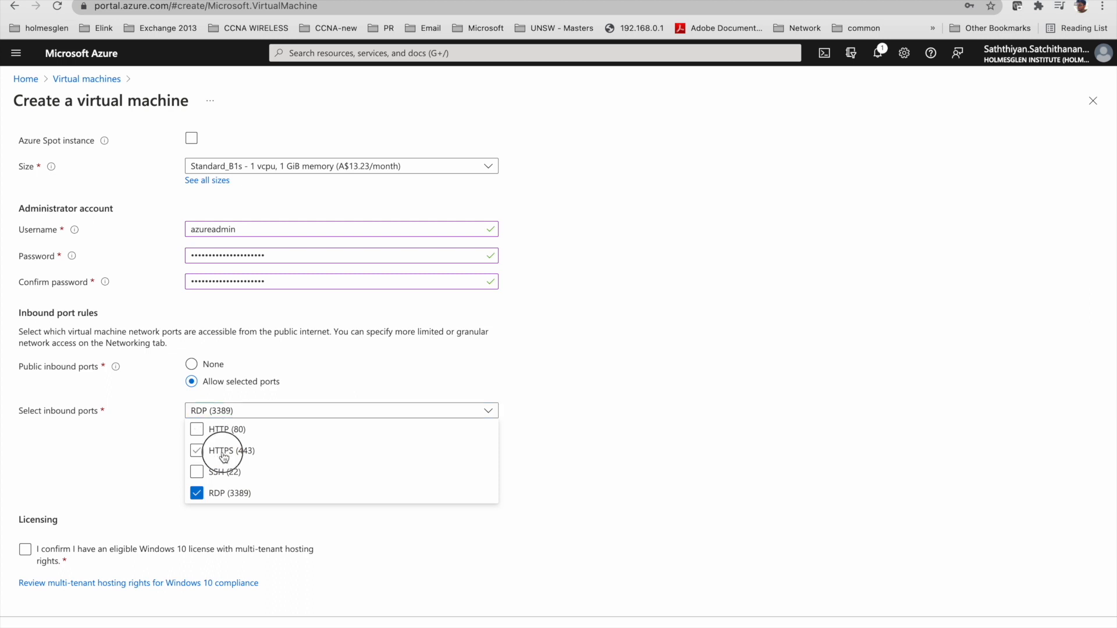
click(221, 431)
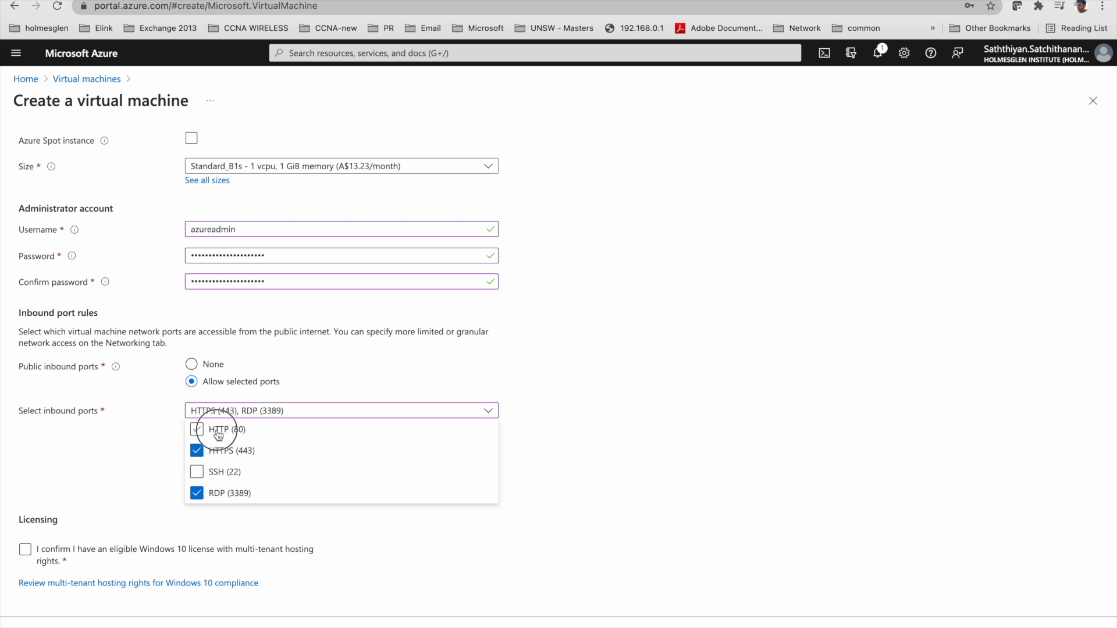
click(660, 426)
Continue to the disk settings and close the browser's offer to save the password
scroll(659, 425, down, 1)
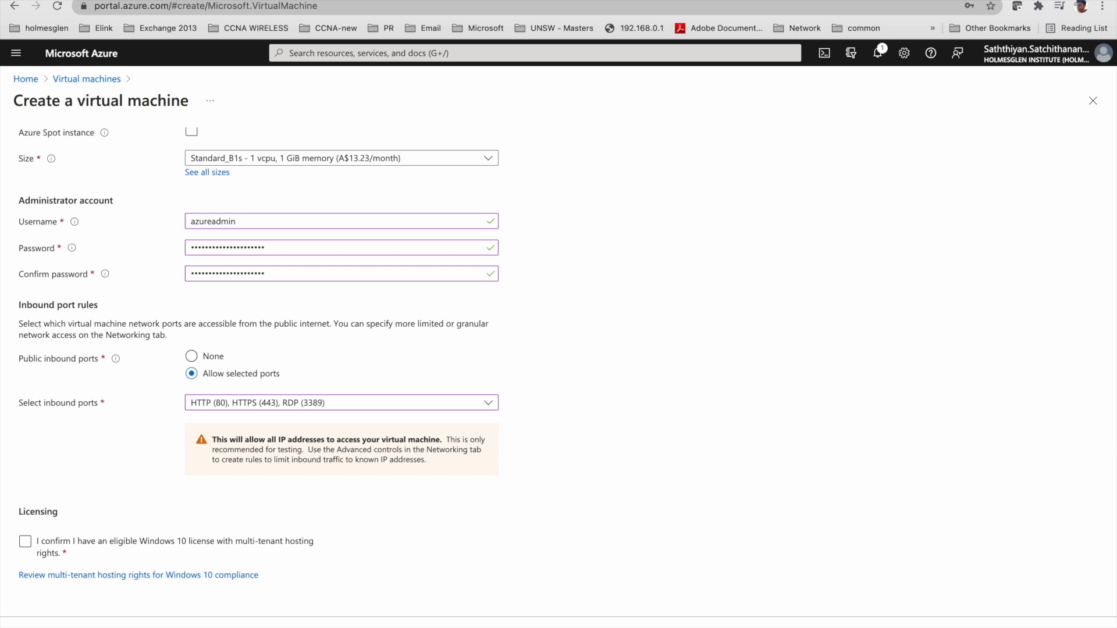
click(285, 621)
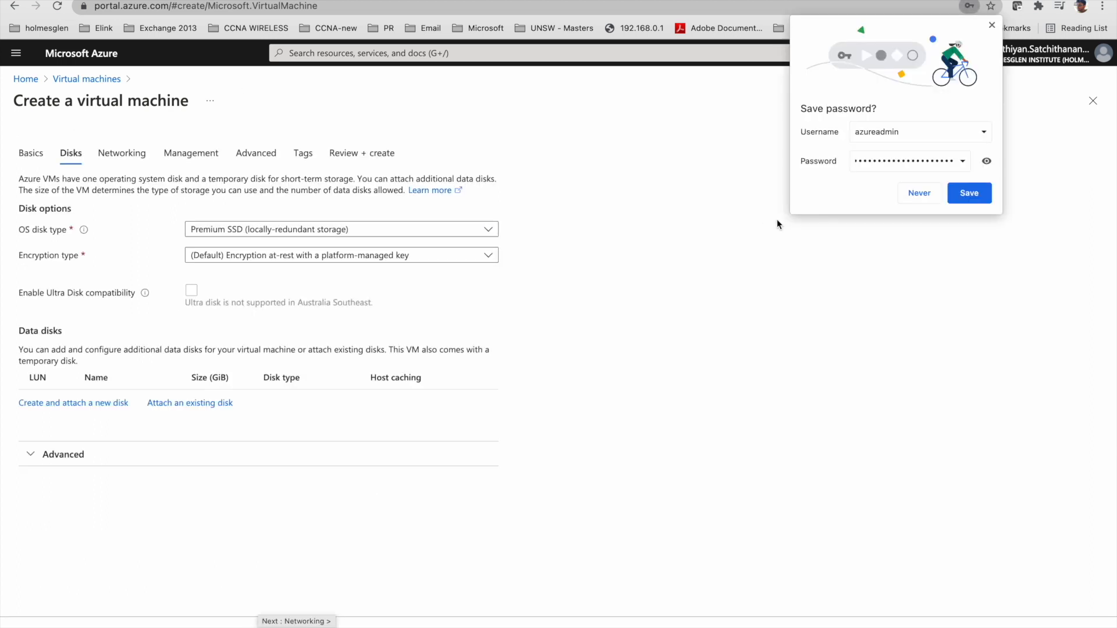
click(959, 196)
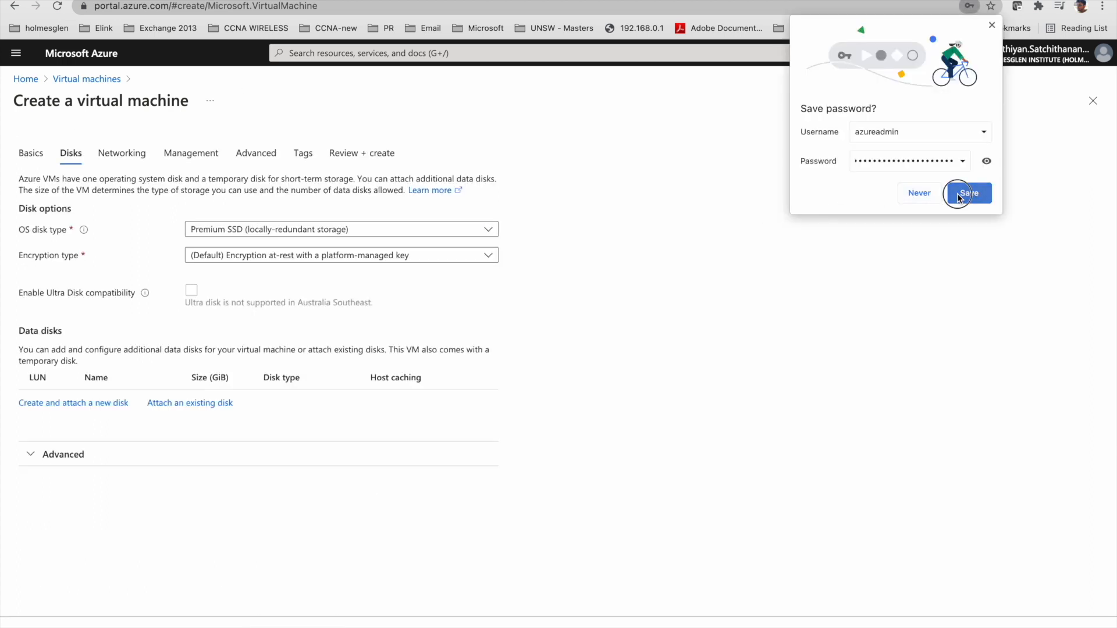
click(919, 194)
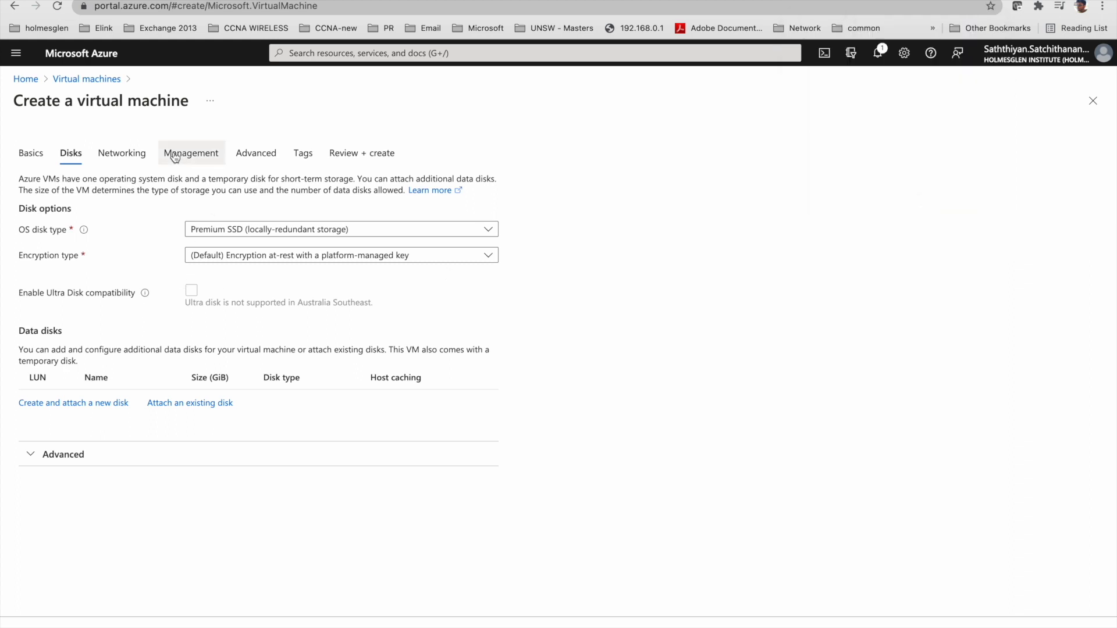
Set the OS disk type to Standard HDD and keep the default encryption at-rest with a platform-managed key
click(244, 230)
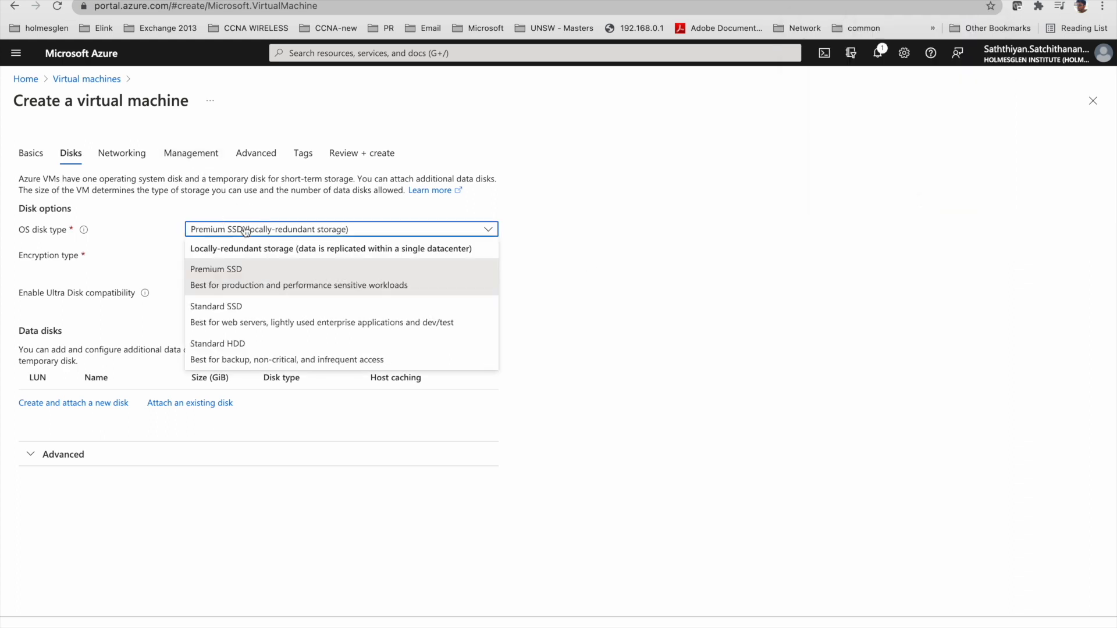
click(241, 361)
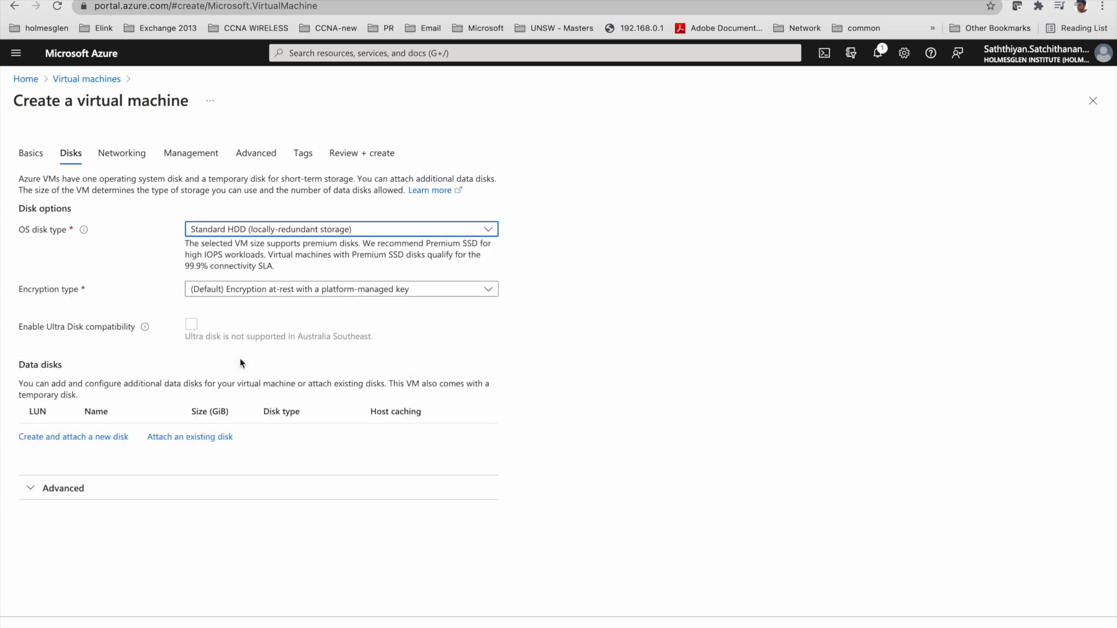
click(249, 293)
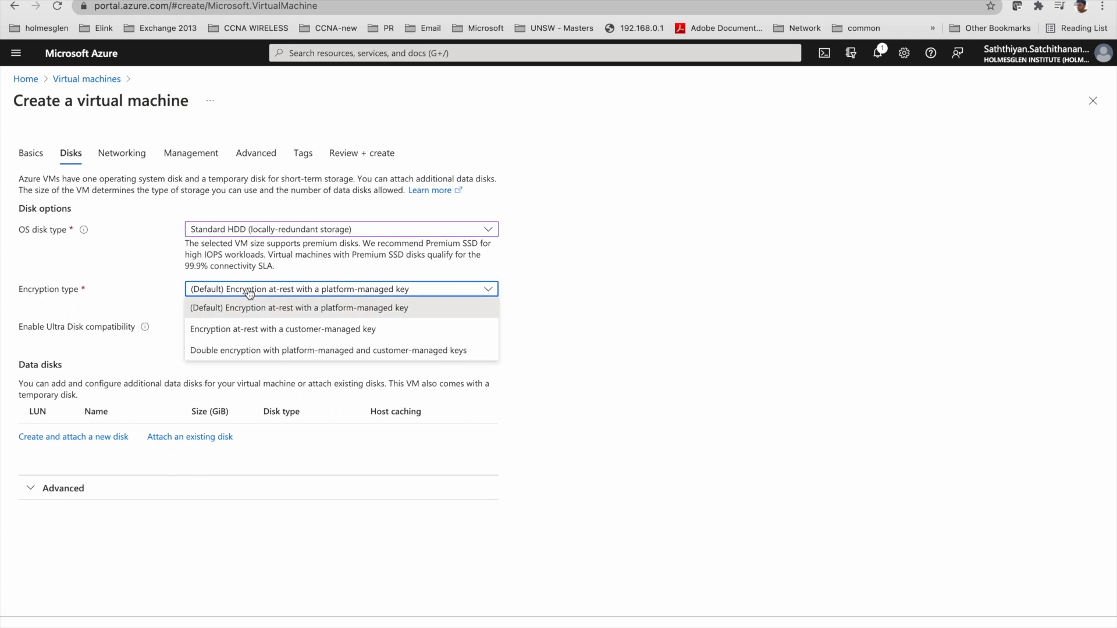
click(253, 313)
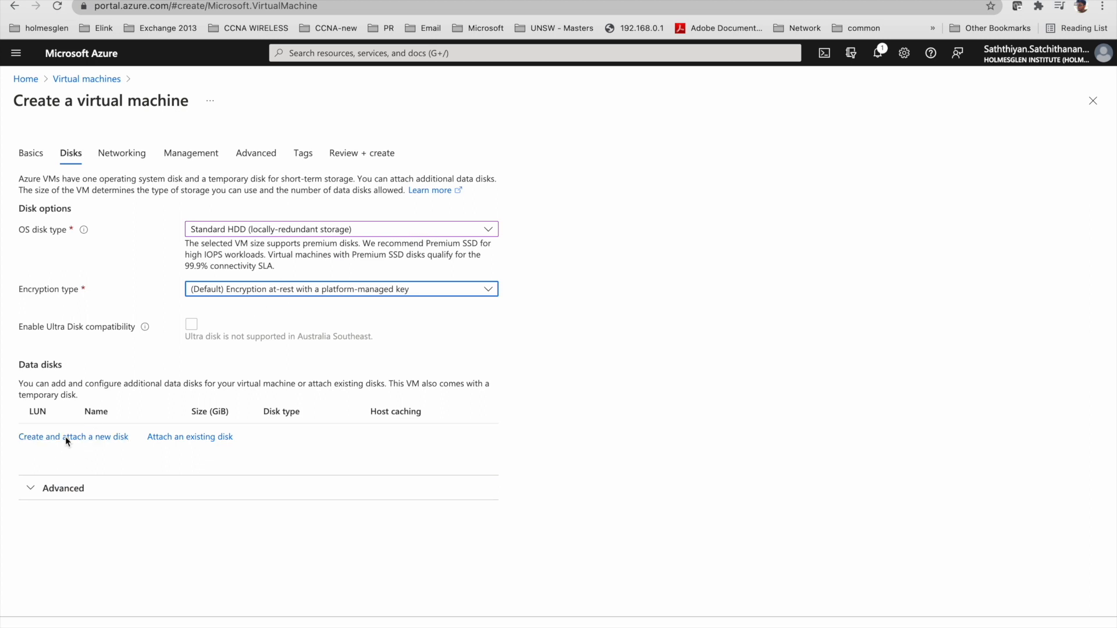
Go back to the basic settings to review the VM size list, keep B1s and return to the disk settings
click(153, 622)
scroll(241, 407, down, 2)
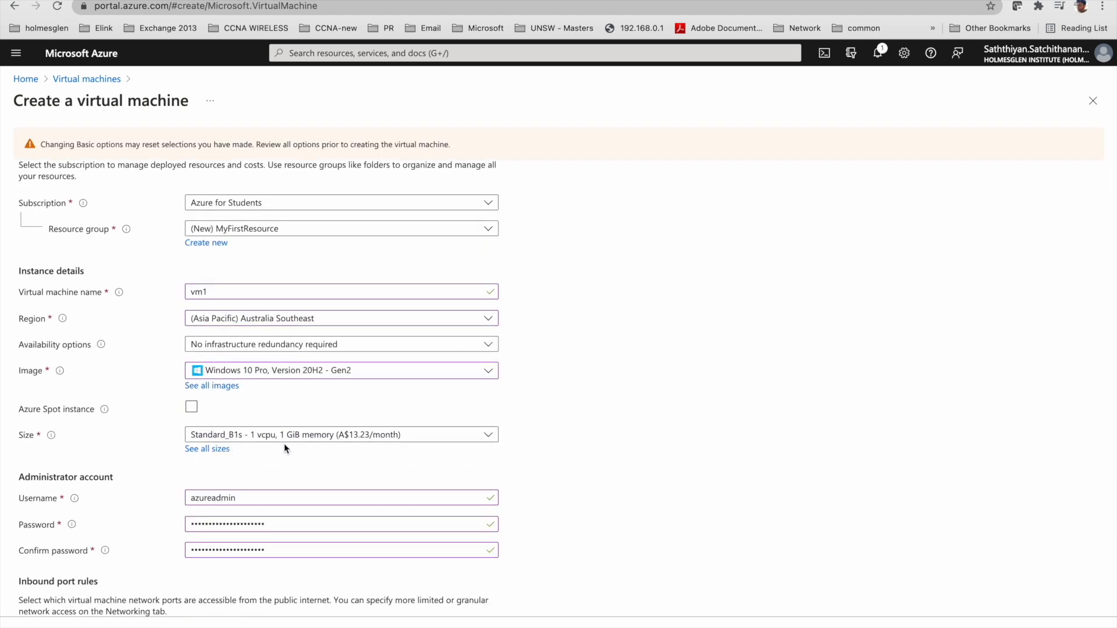
click(208, 450)
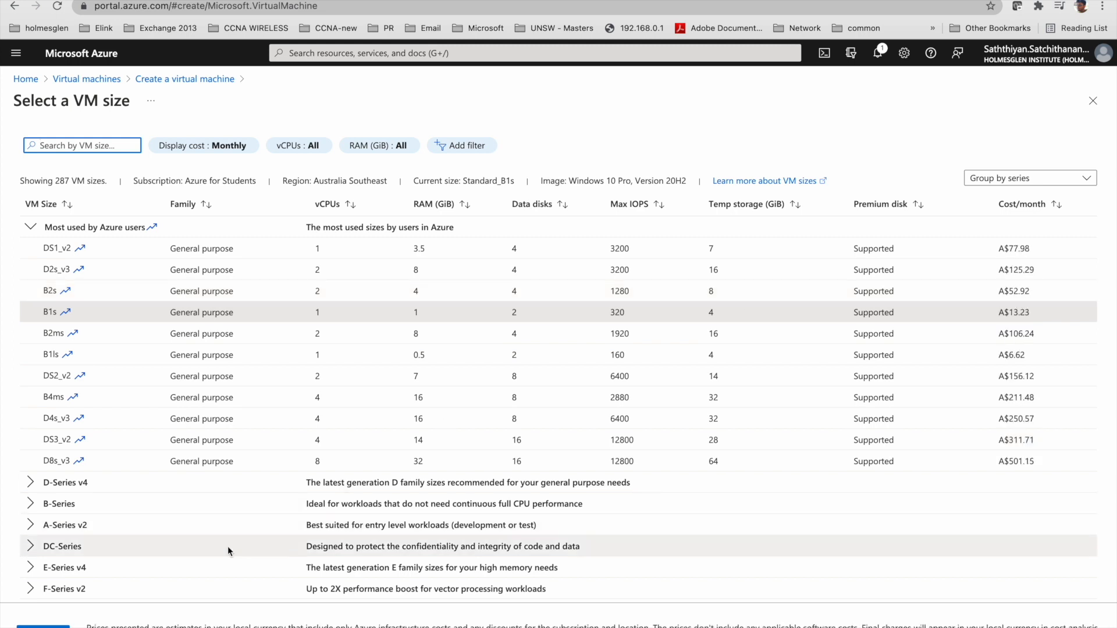
click(44, 626)
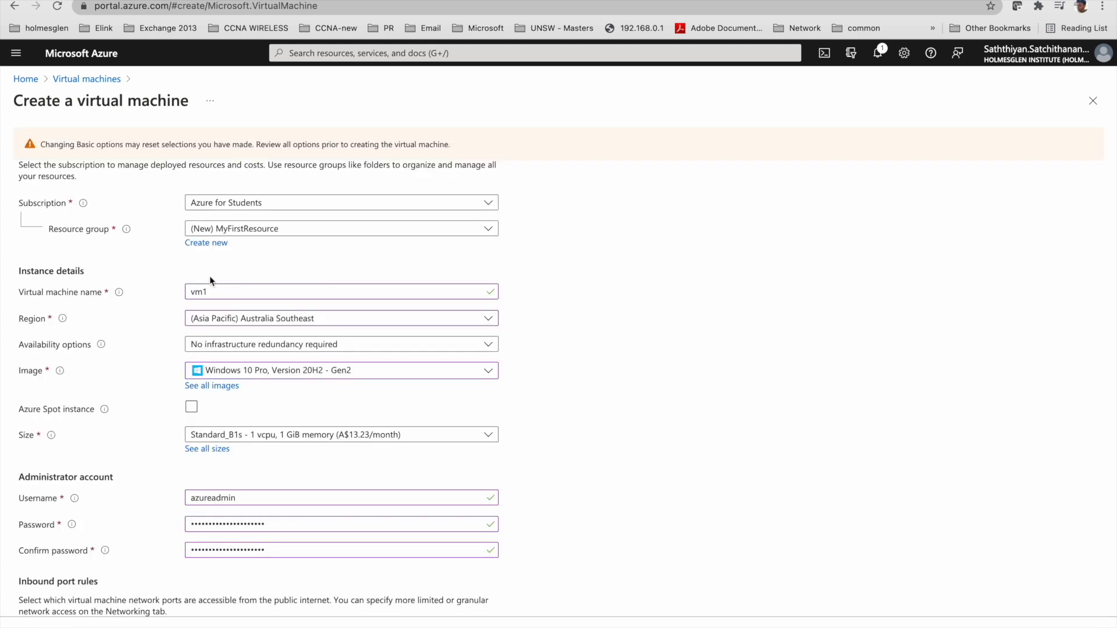
click(224, 627)
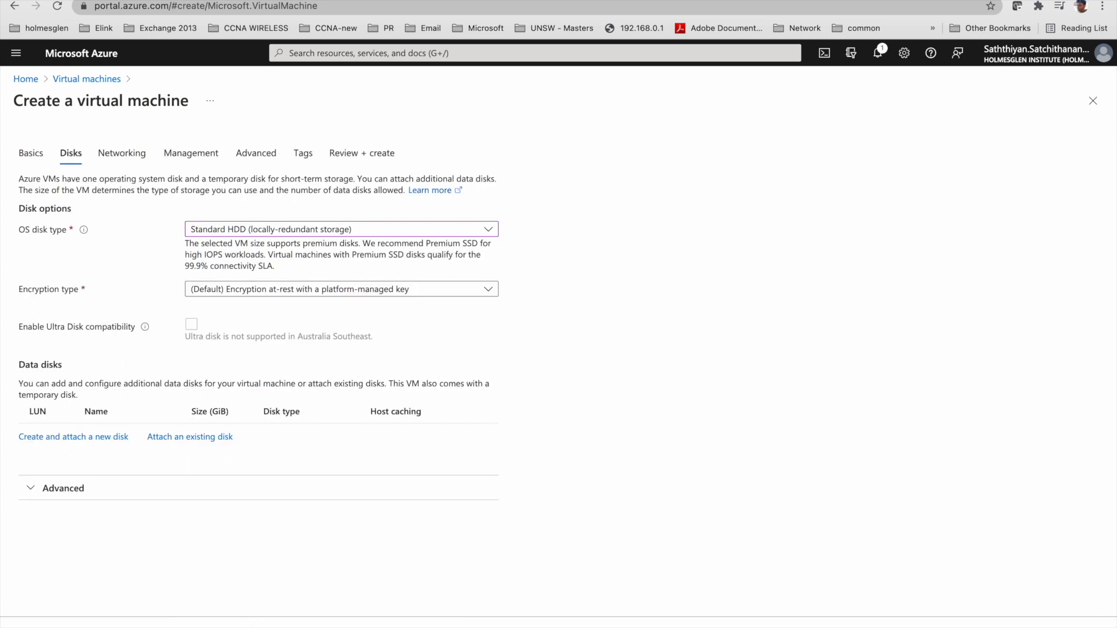
Review the data disk and advanced disk options, keep managed disks enabled, and continue to the networking settings
drag(23, 384, 362, 384)
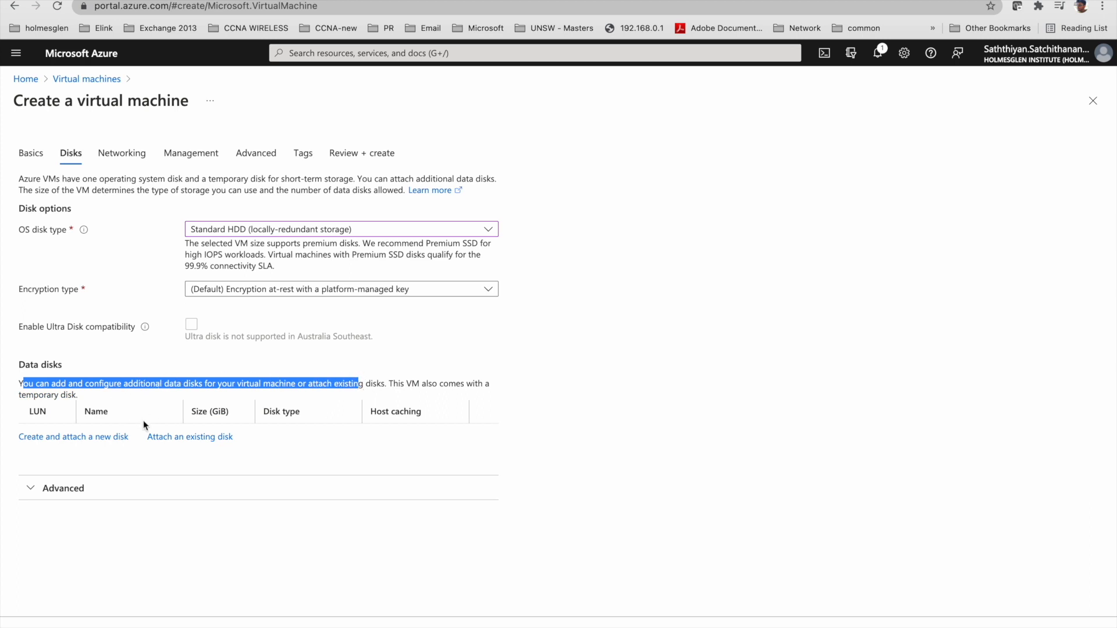
click(177, 527)
click(42, 488)
scroll(42, 489, down, 1)
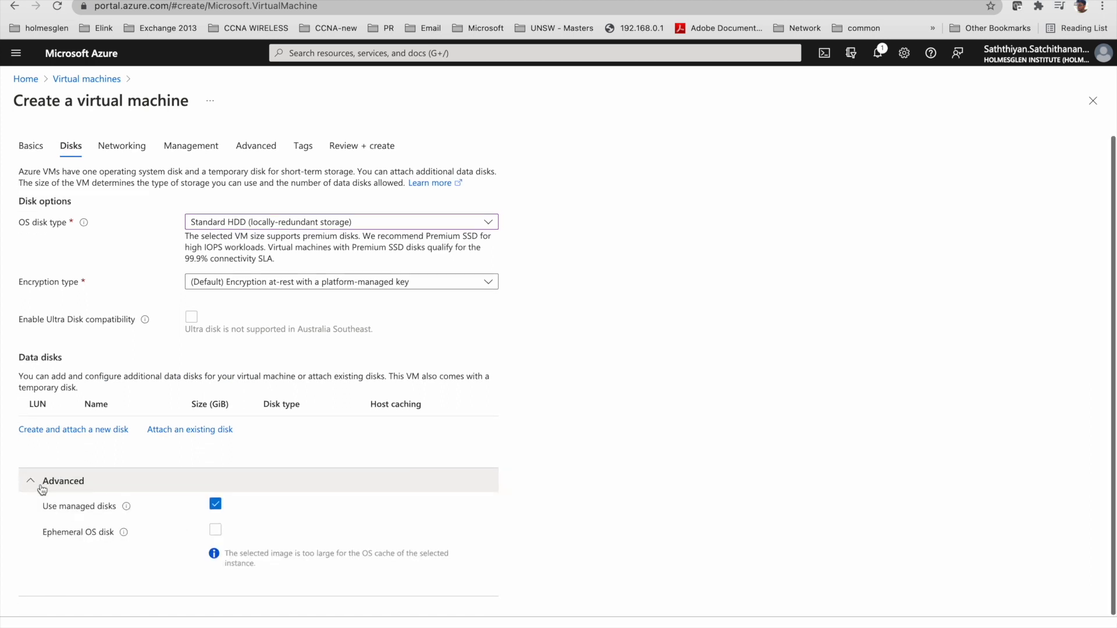
click(253, 625)
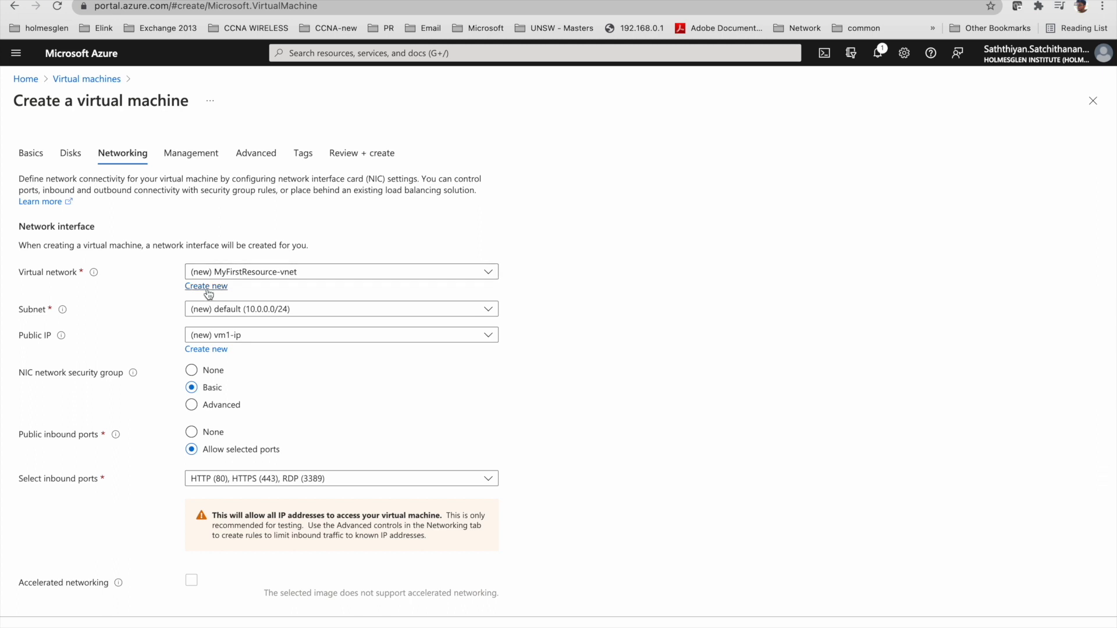
Keep the new virtual network MyFirstResource-vnet after checking its address space and subnets in the network creation form
click(269, 271)
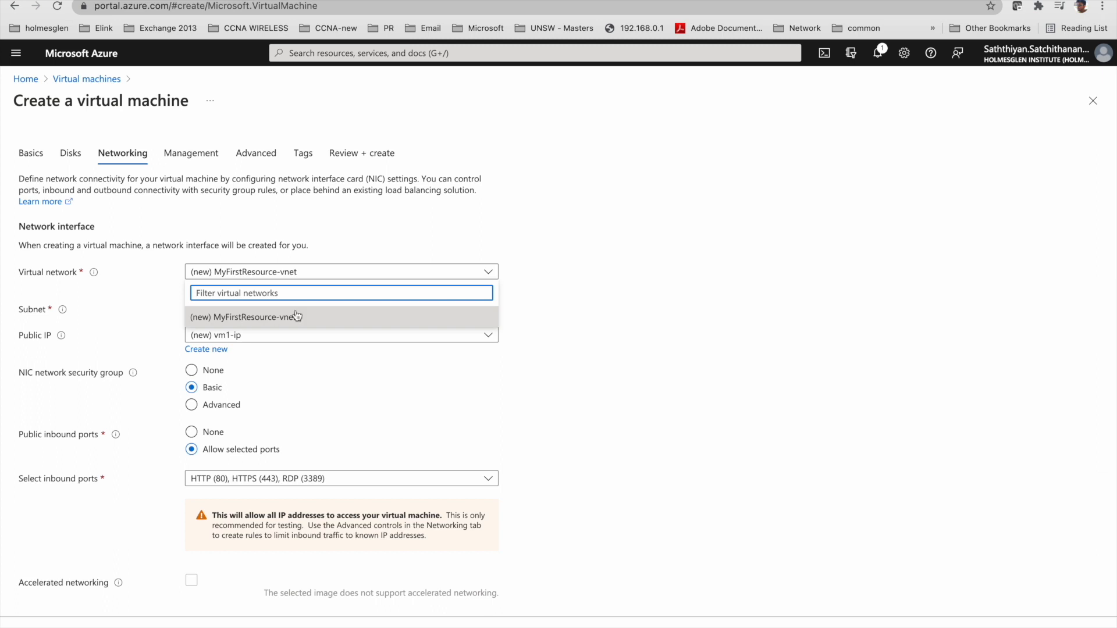
click(244, 318)
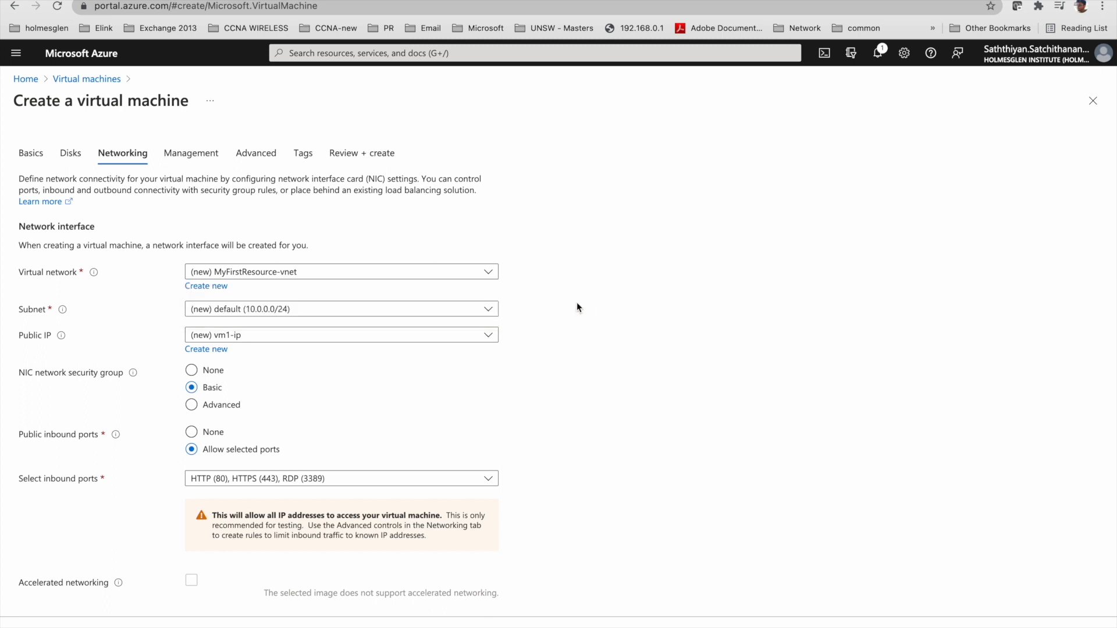
click(211, 286)
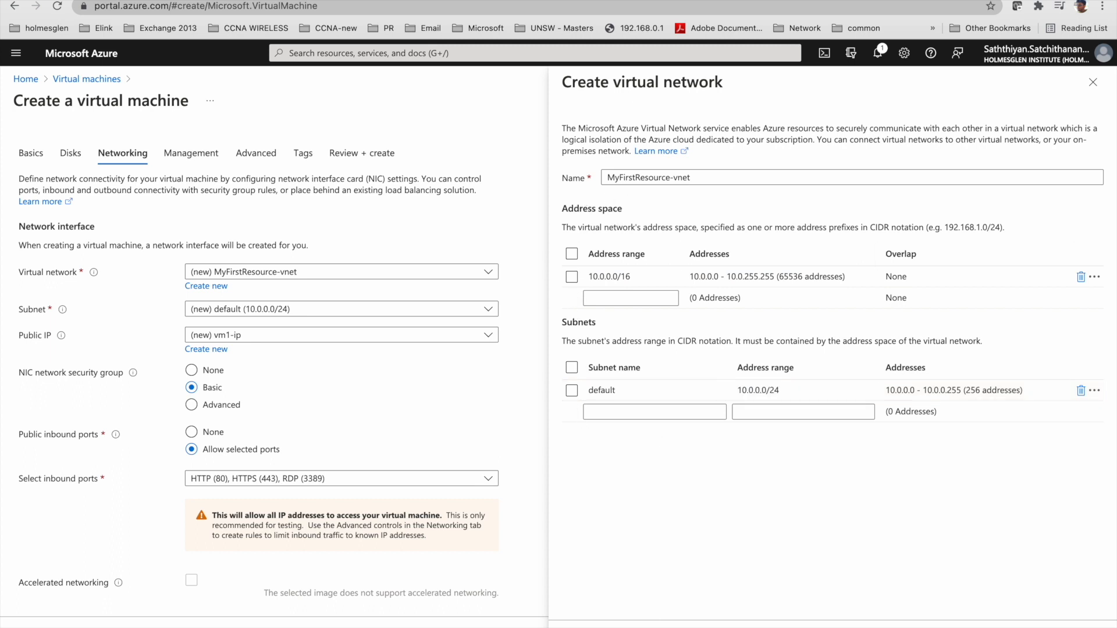
key(Escape)
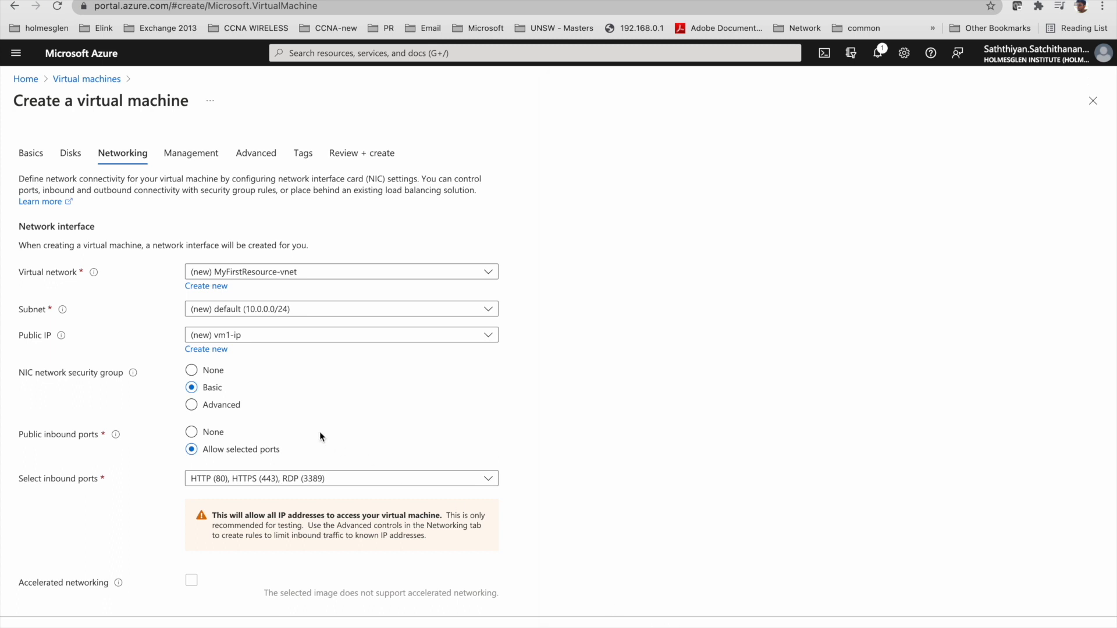
Keep the default subnet (10.0.0.0/24) and the new public IP vm1-ip with Basic SKU and Dynamic assignment
click(311, 316)
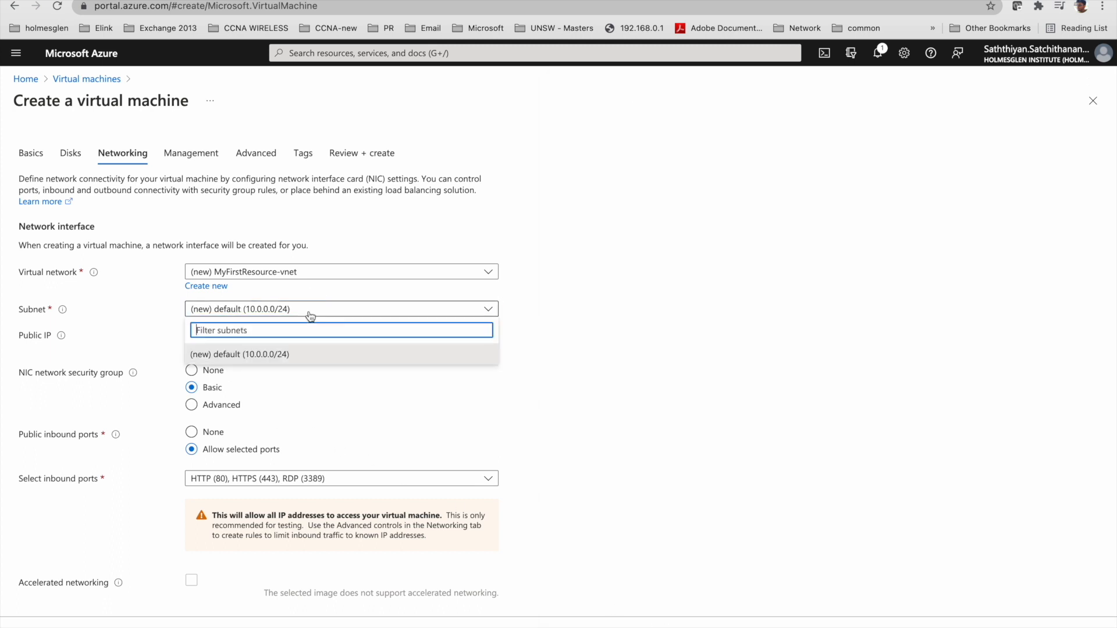
click(286, 358)
click(232, 335)
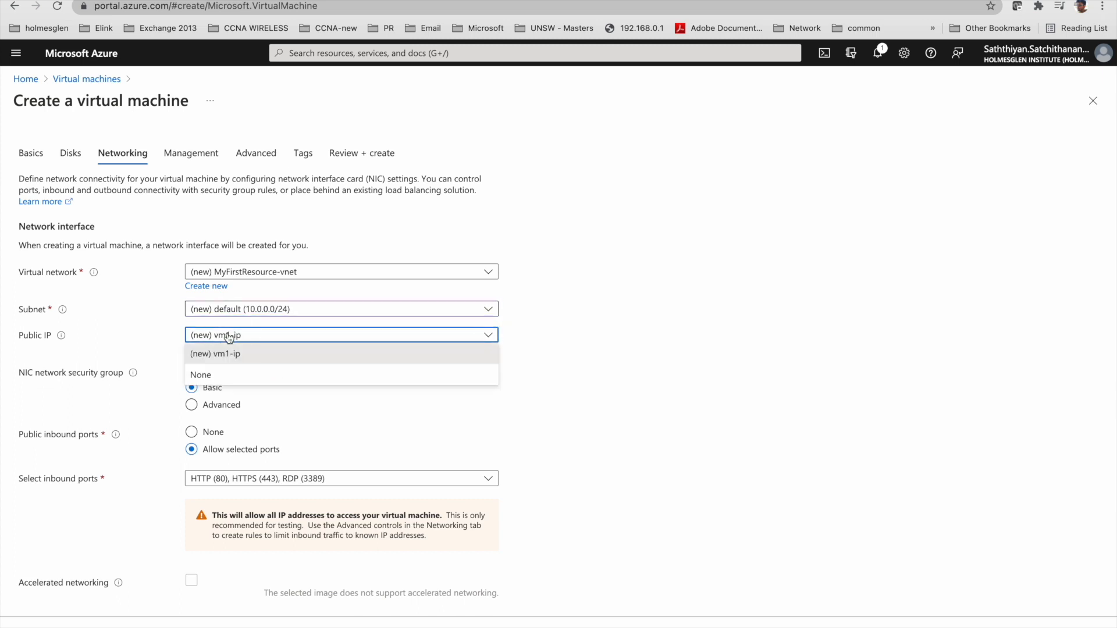
click(582, 351)
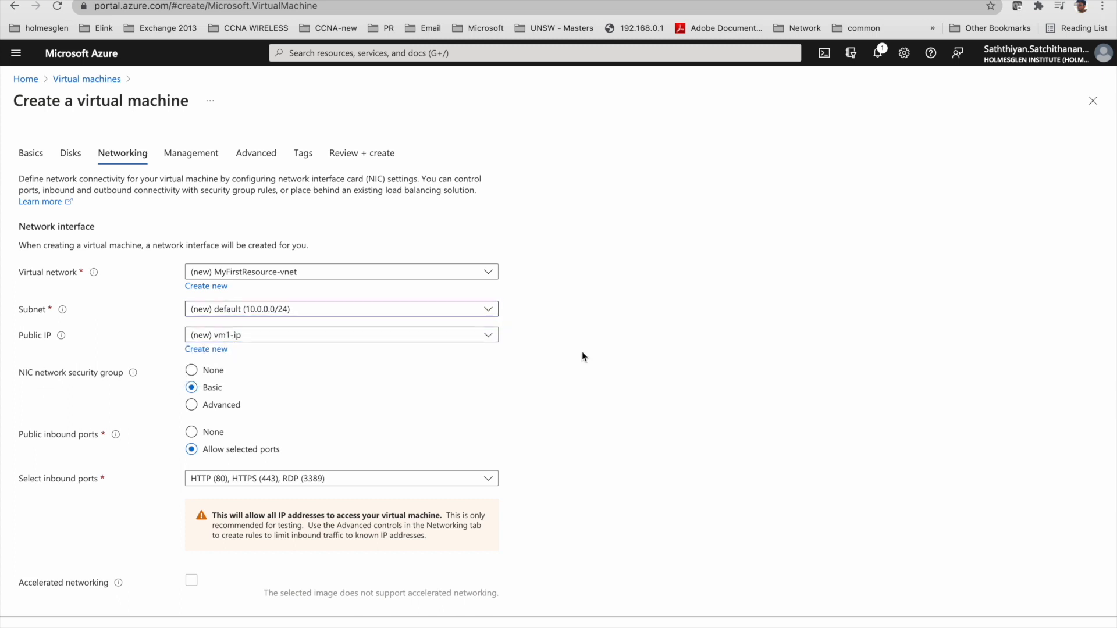
click(200, 349)
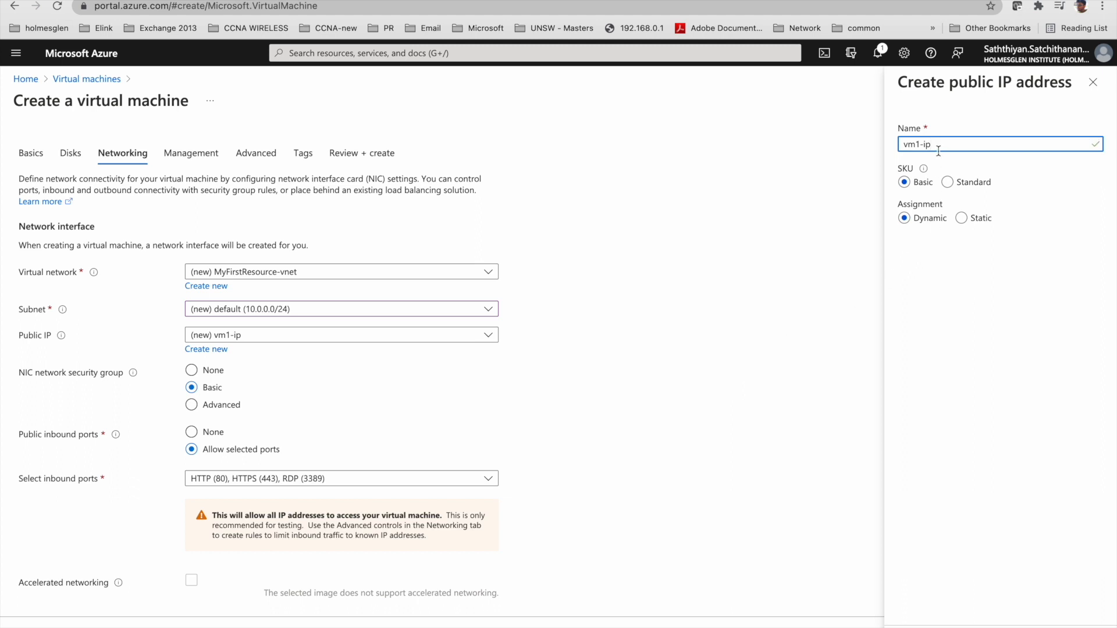
click(917, 624)
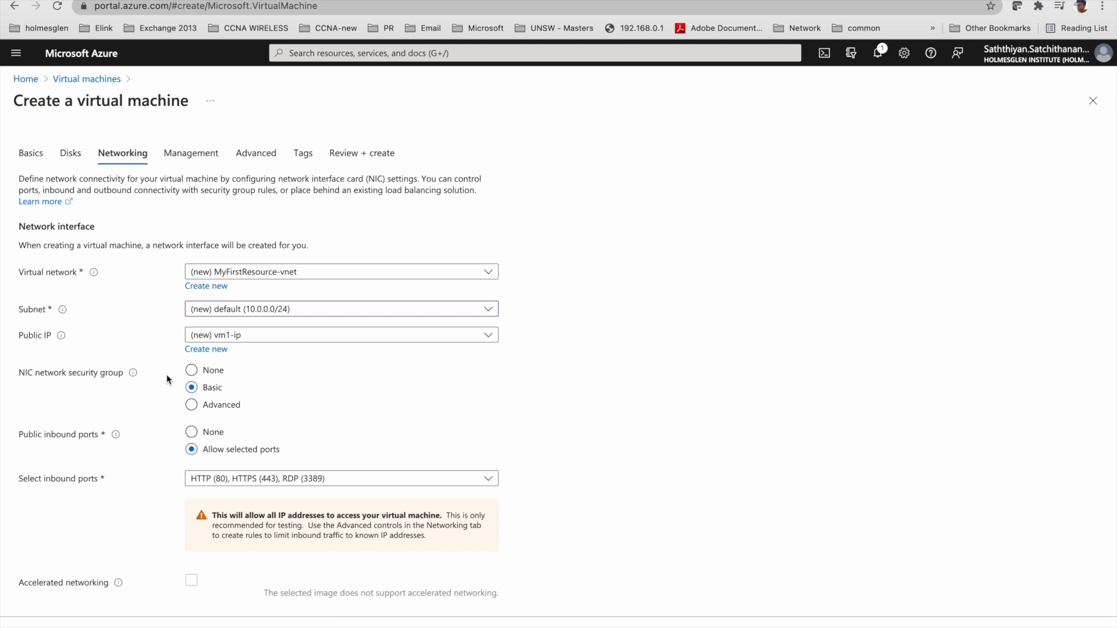
Leave the network security group, inbound ports and load balancing at their defaults and continue to the management settings
scroll(243, 431, down, 3)
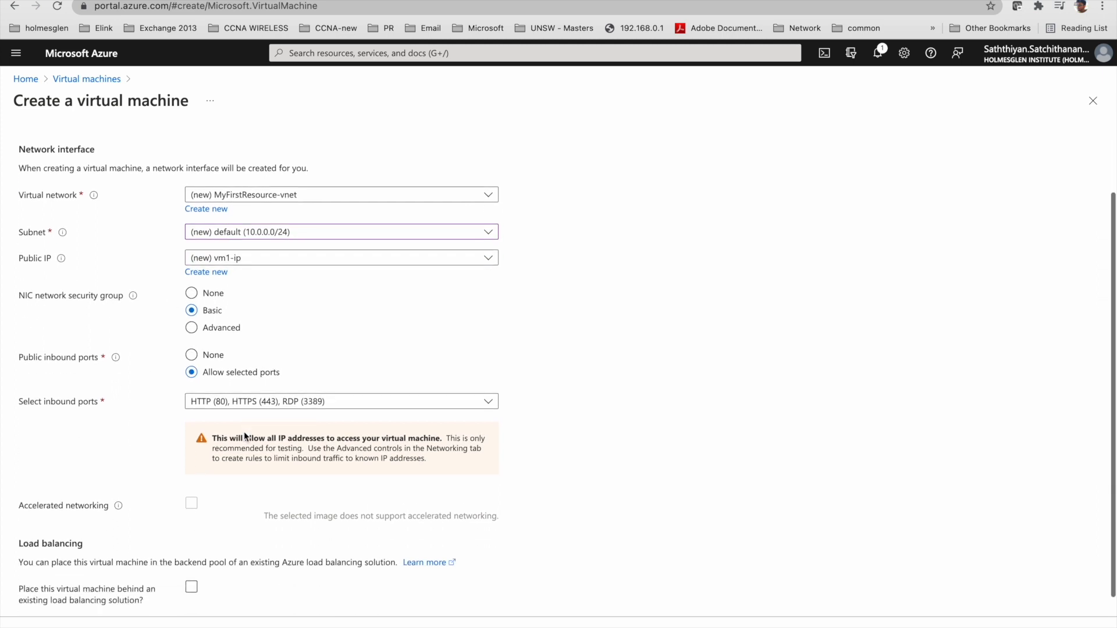
scroll(349, 486, down, 1)
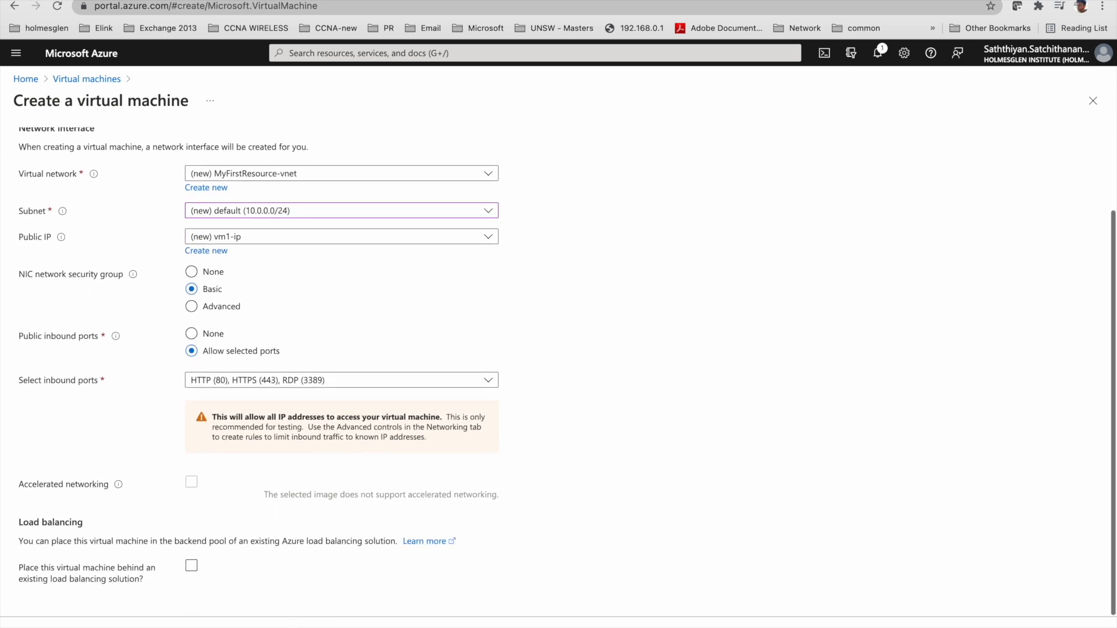
click(300, 623)
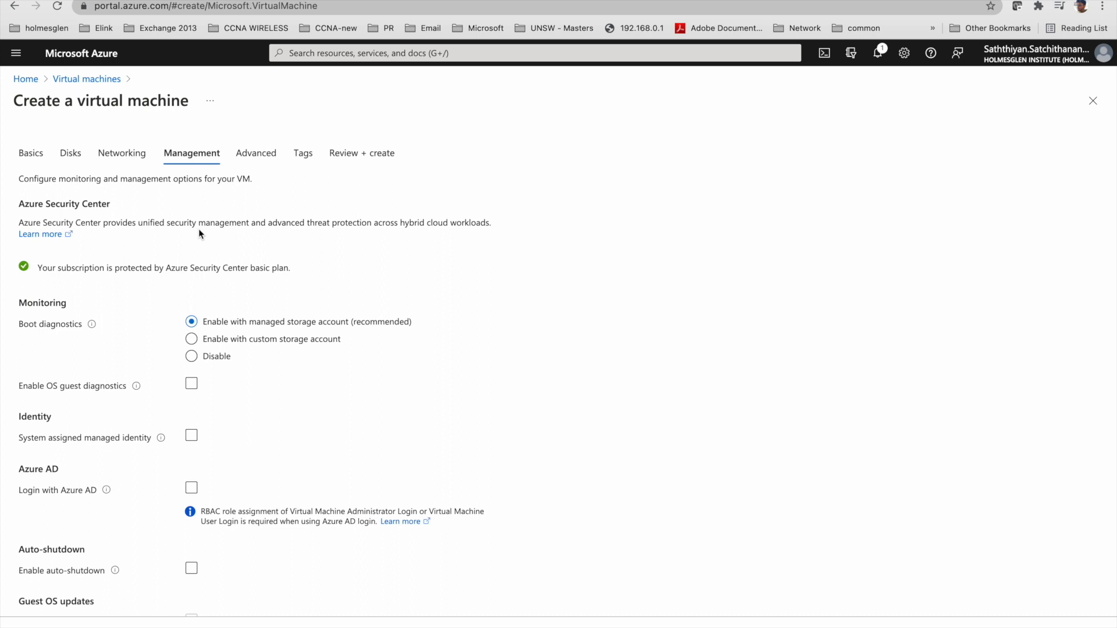
Review the monitoring, identity, auto-shutdown and update options, keep their defaults, and continue to the advanced settings
scroll(198, 231, down, 3)
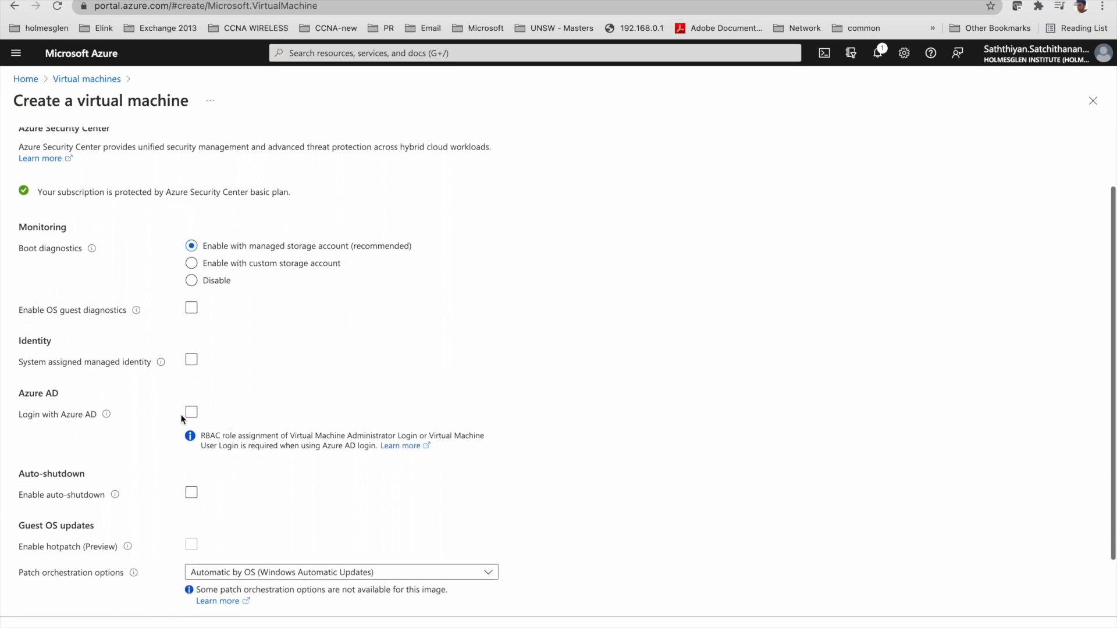
scroll(209, 315, down, 3)
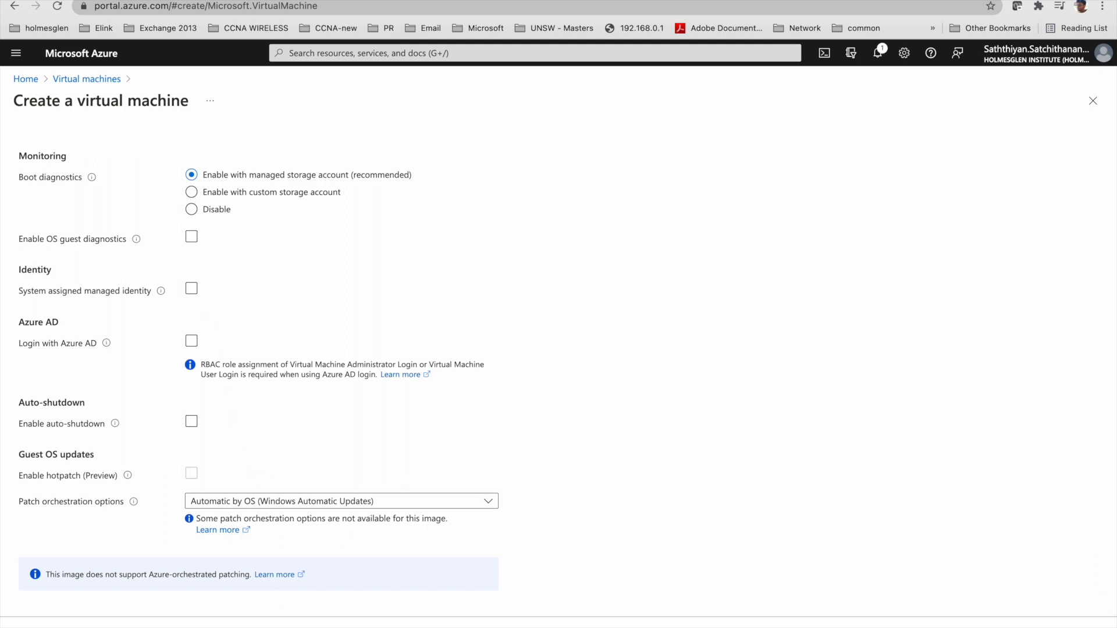
click(228, 627)
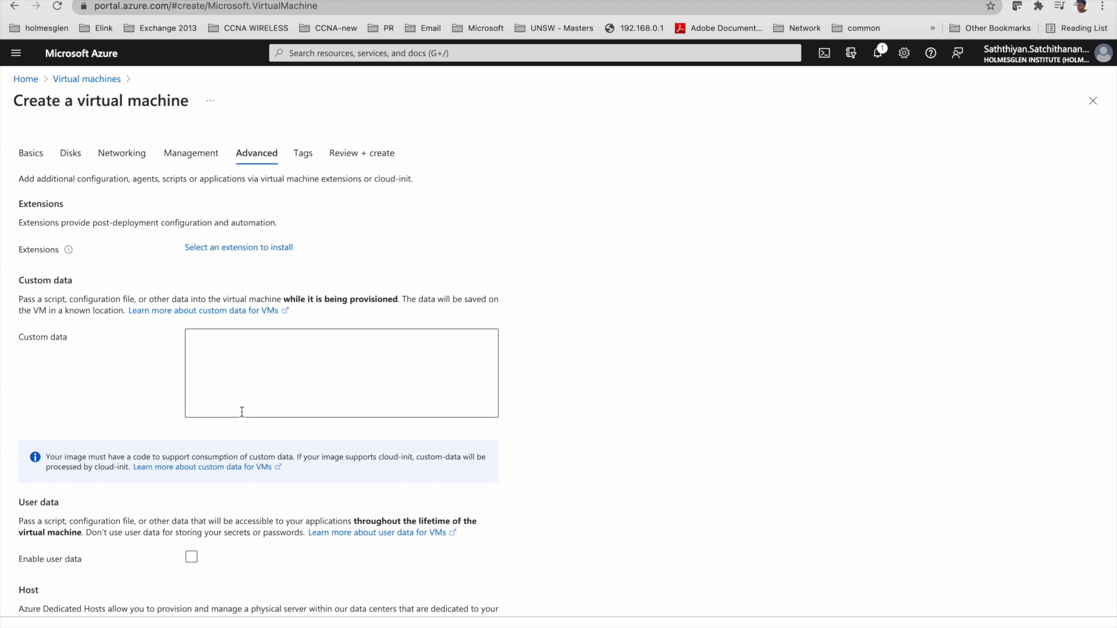
Review the custom data, host and VM generation options, keep Gen 2, and continue to the tags
scroll(242, 412, down, 5)
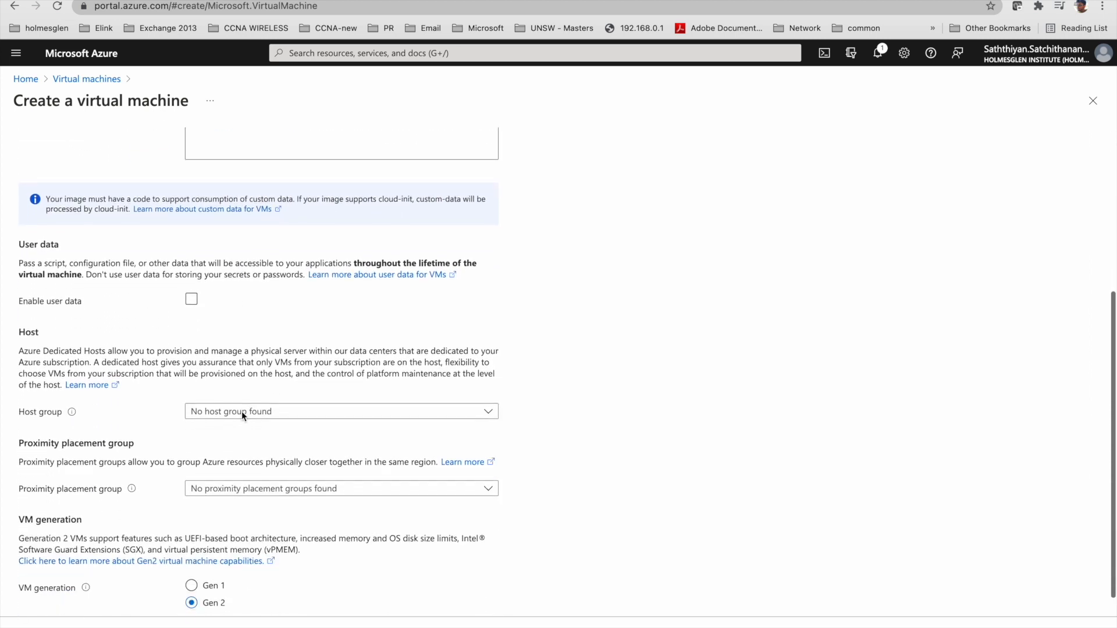
click(253, 387)
click(253, 387)
click(257, 626)
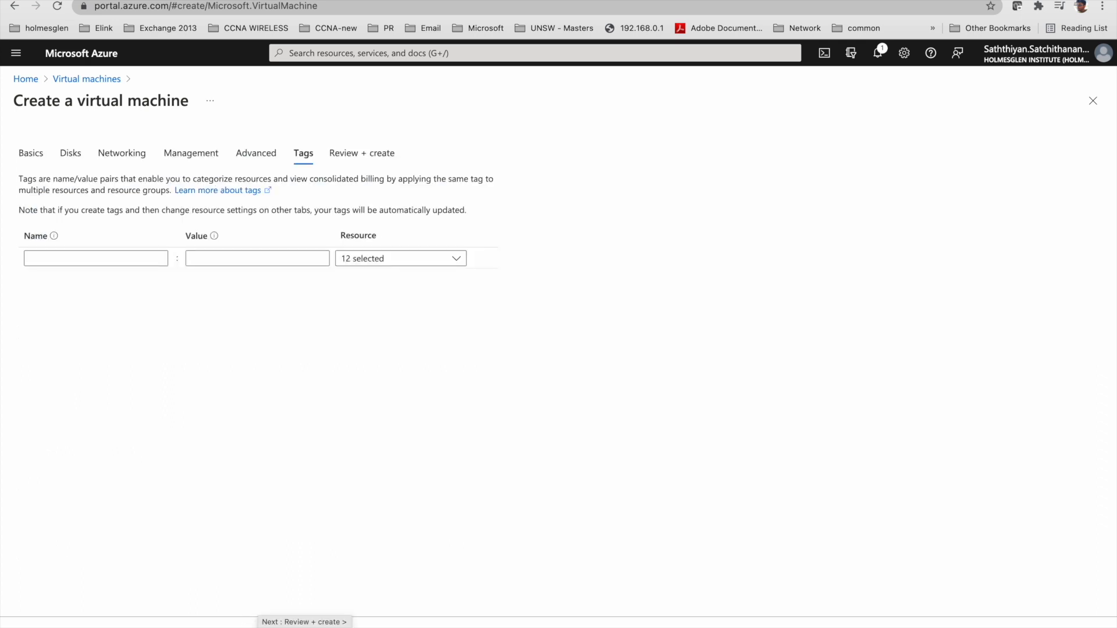
Validate the configuration, return to the basic settings and confirm the eligible Windows 10 license with multi-tenant hosting rights
click(303, 622)
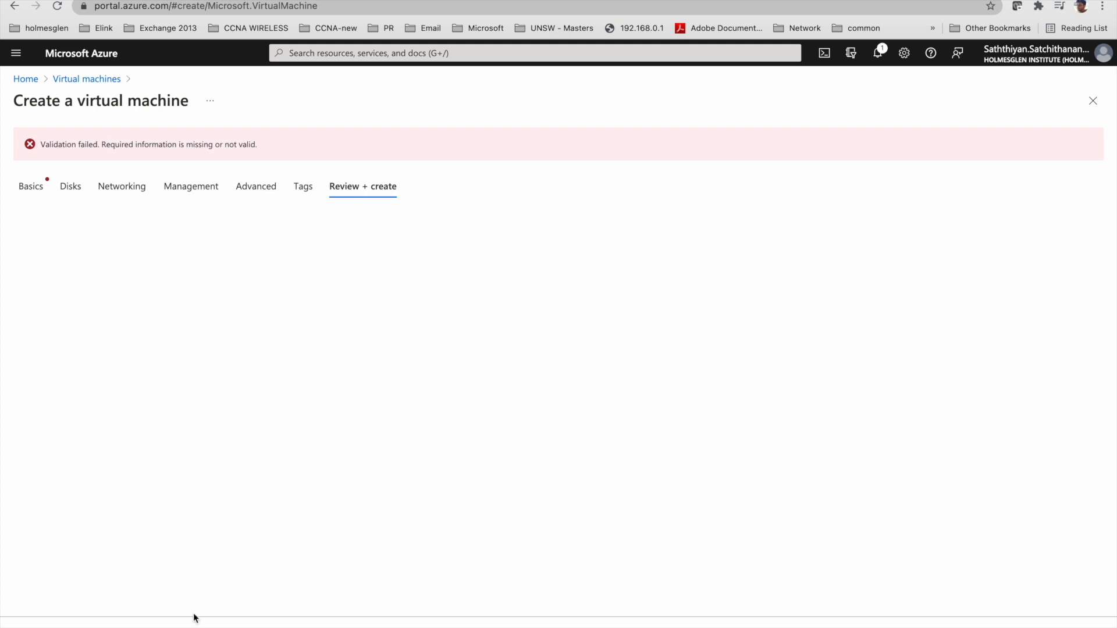
click(178, 626)
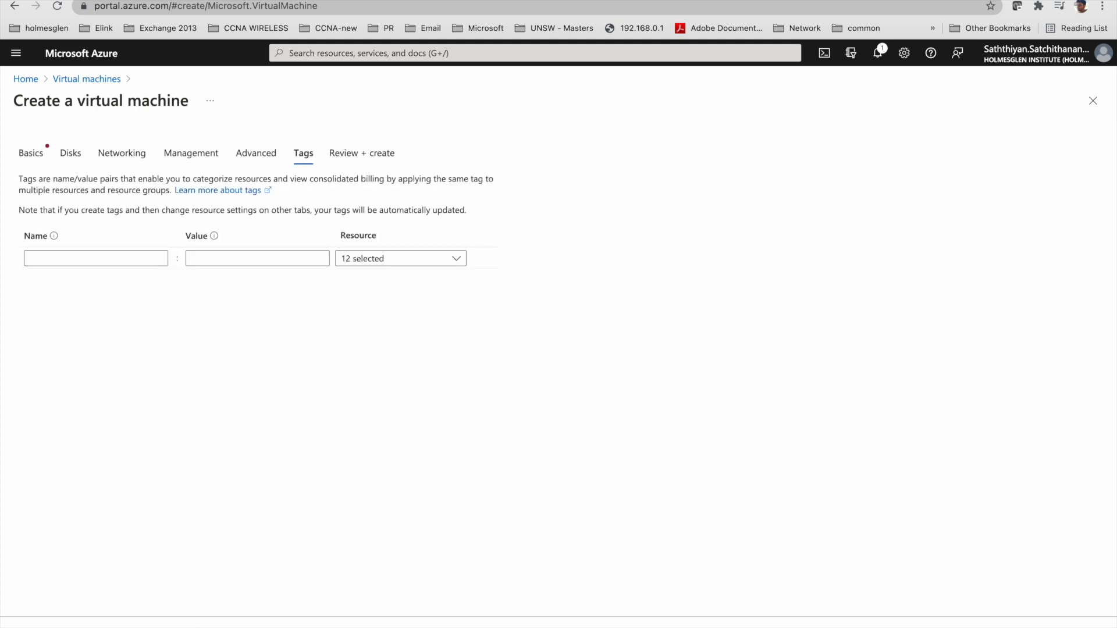
click(36, 158)
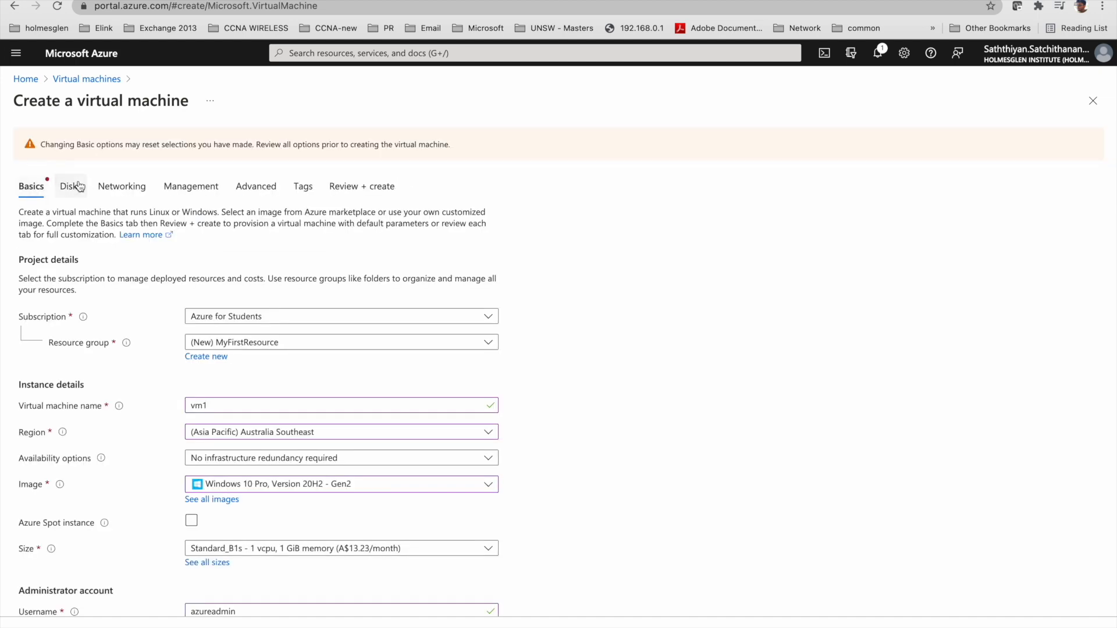
scroll(182, 399, down, 7)
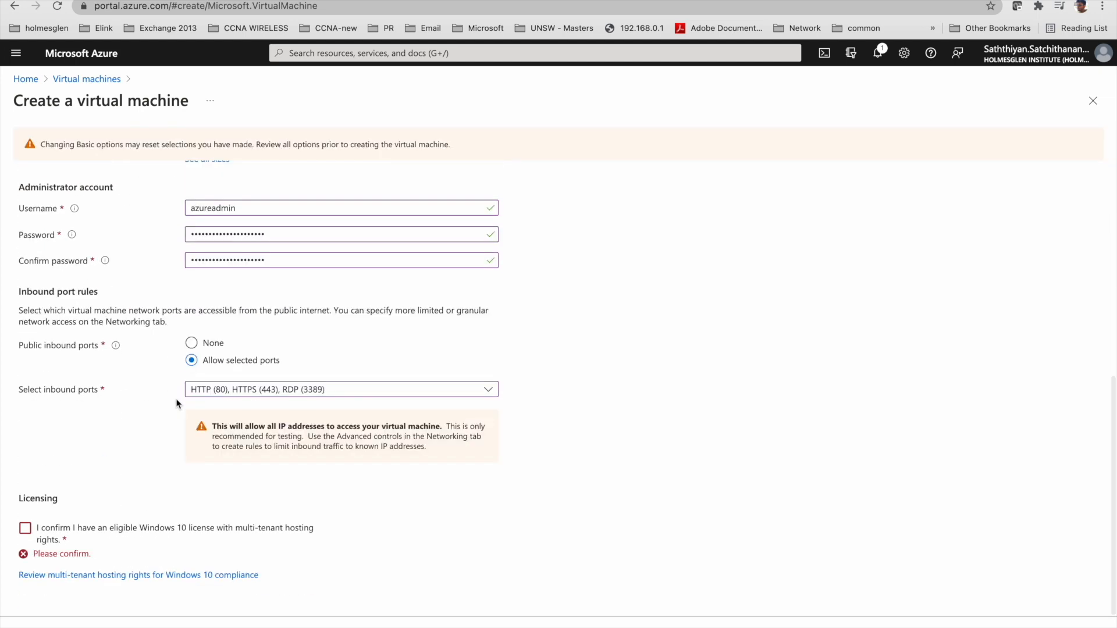
click(25, 527)
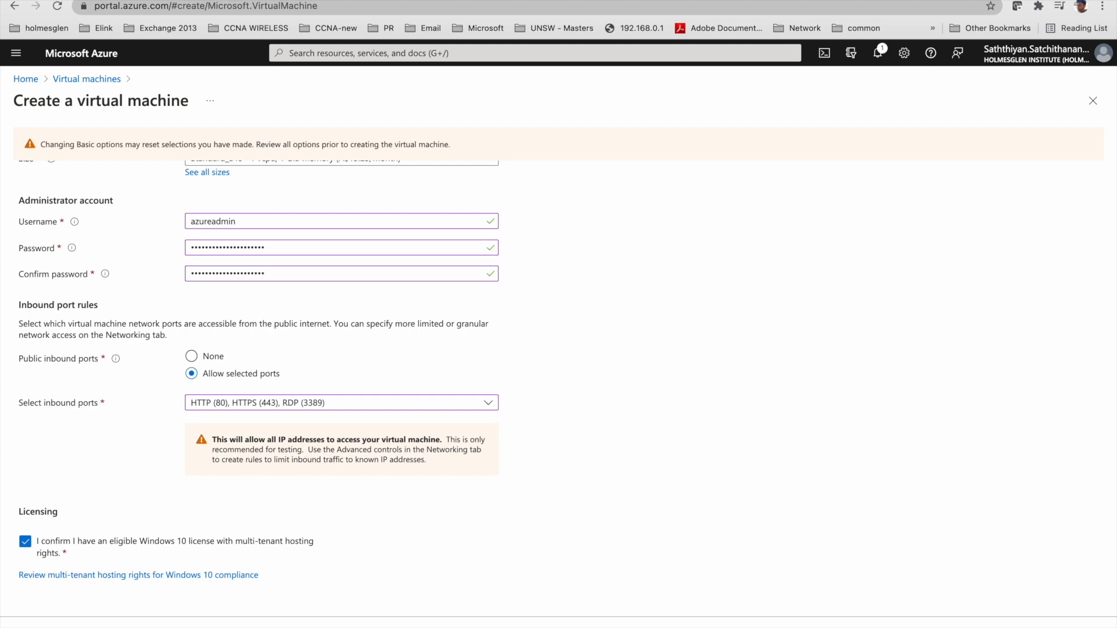
Advance through the remaining settings to the final review, check the configuration summary, and create the virtual machine
click(248, 624)
click(247, 624)
click(247, 624)
click(247, 624)
click(248, 624)
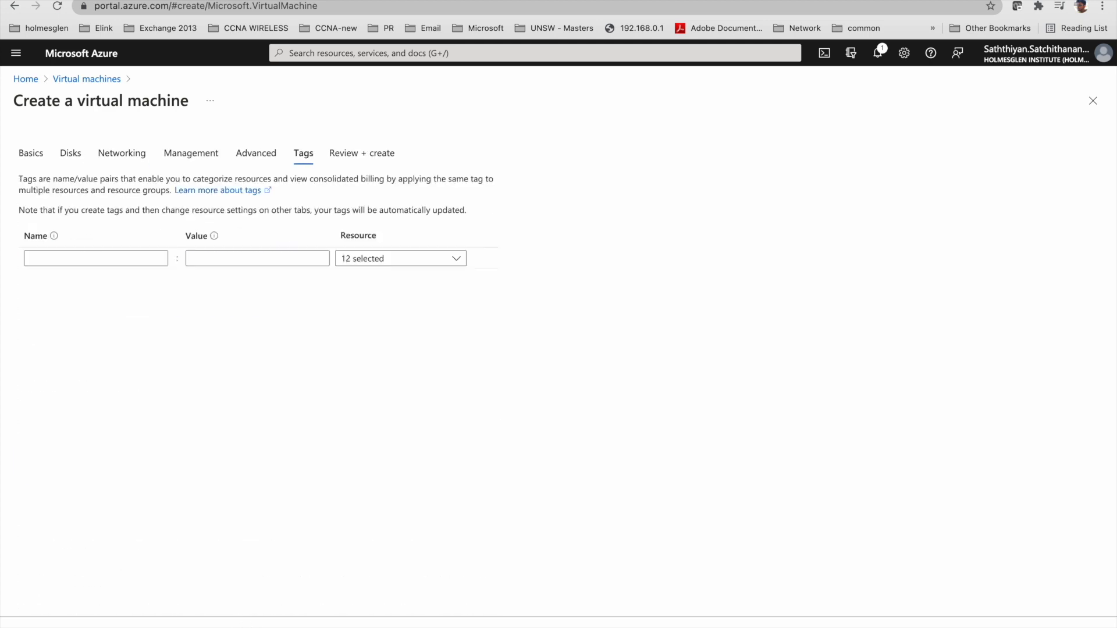
click(248, 624)
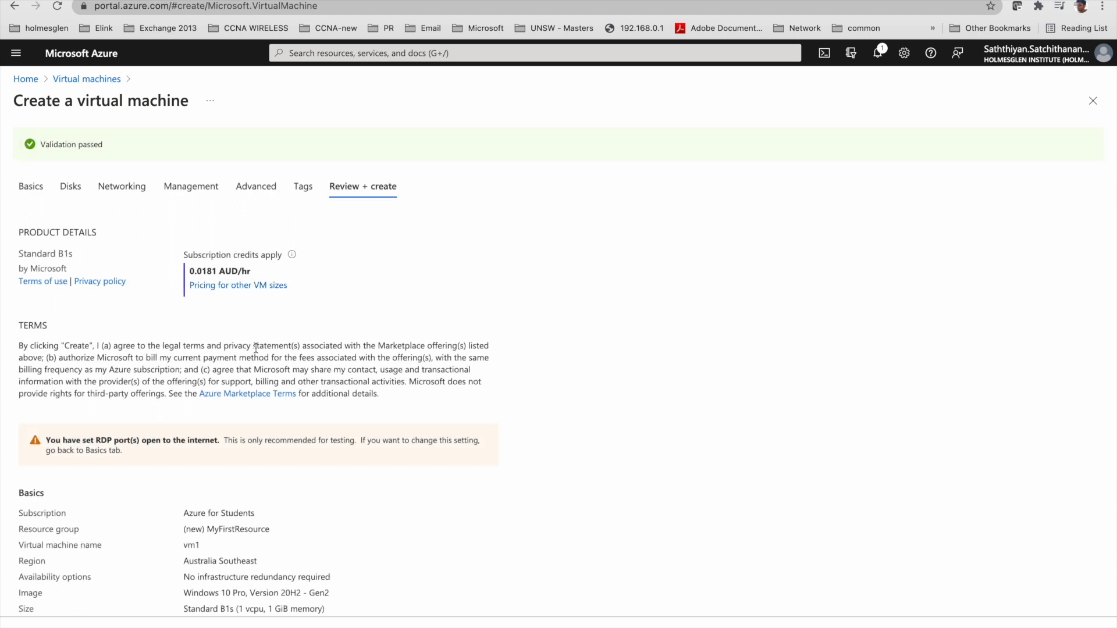
scroll(255, 348, down, 12)
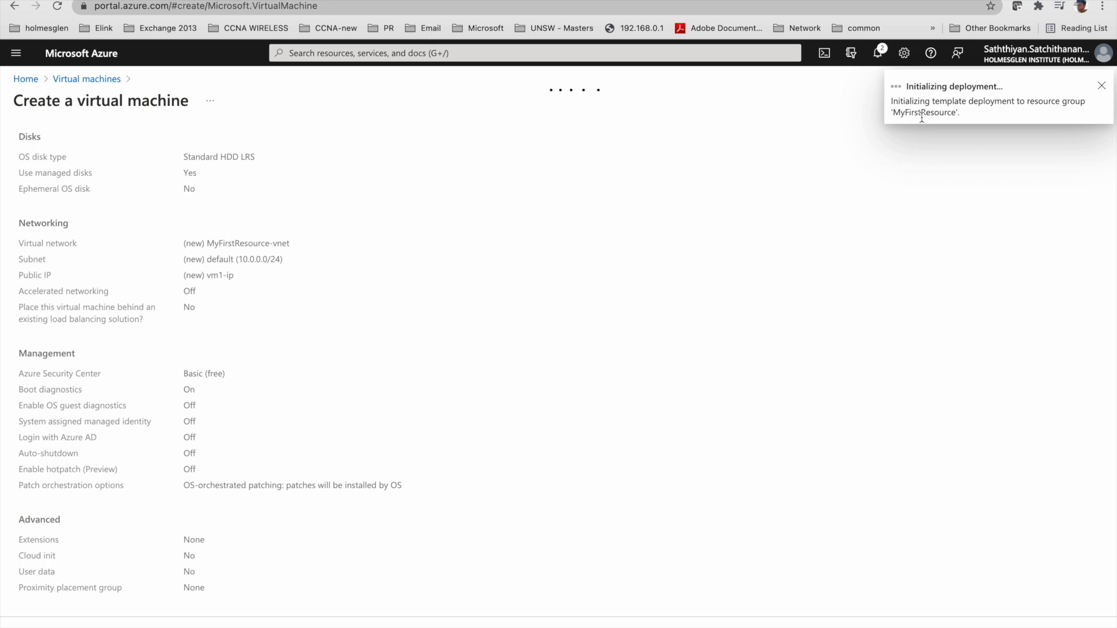
Check the deployment's progress in the notifications and on its overview page, closing the notifications
click(876, 53)
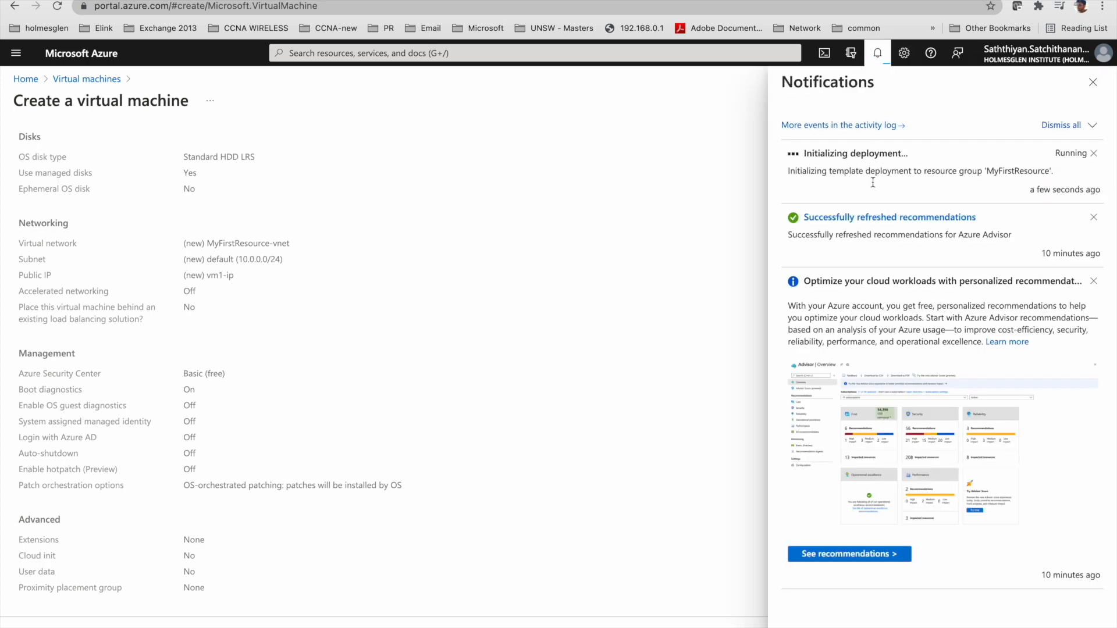
click(1093, 83)
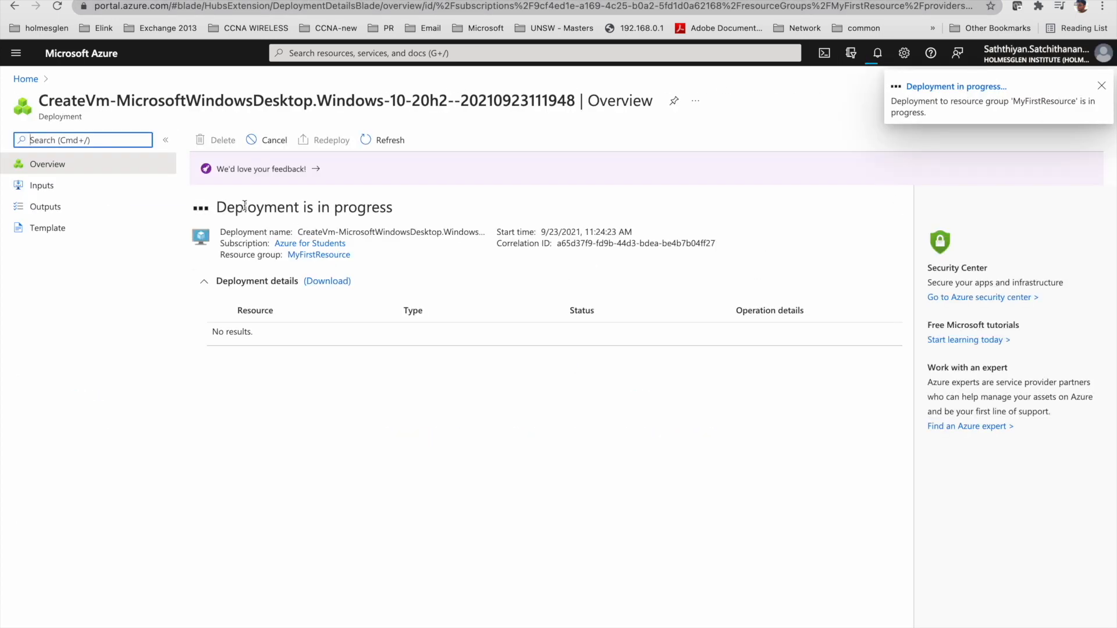
click(1102, 85)
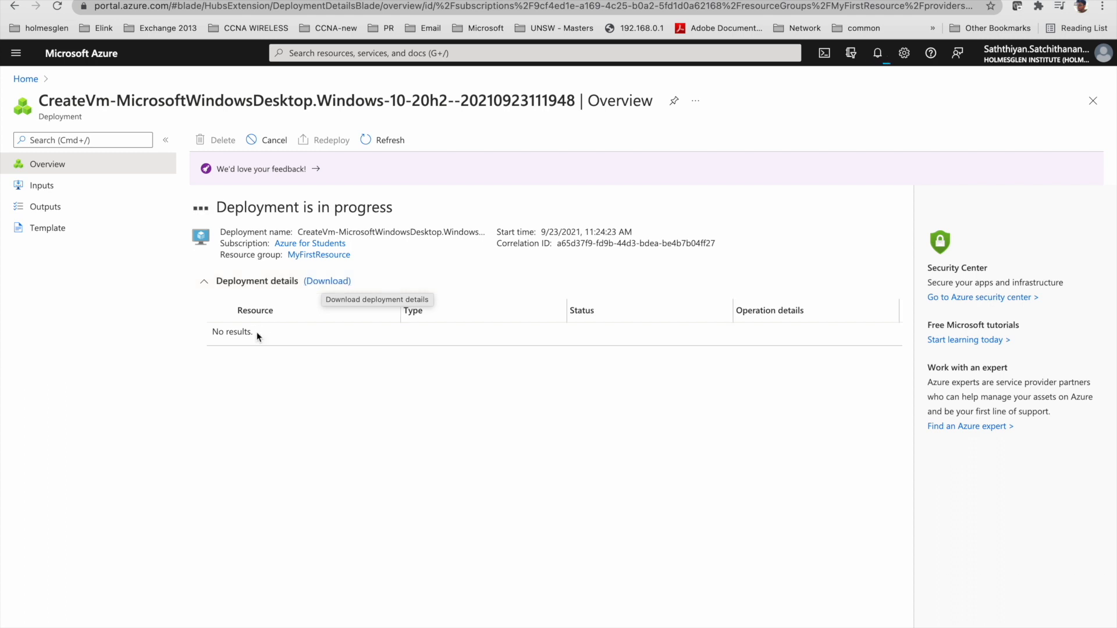
drag(218, 208, 393, 210)
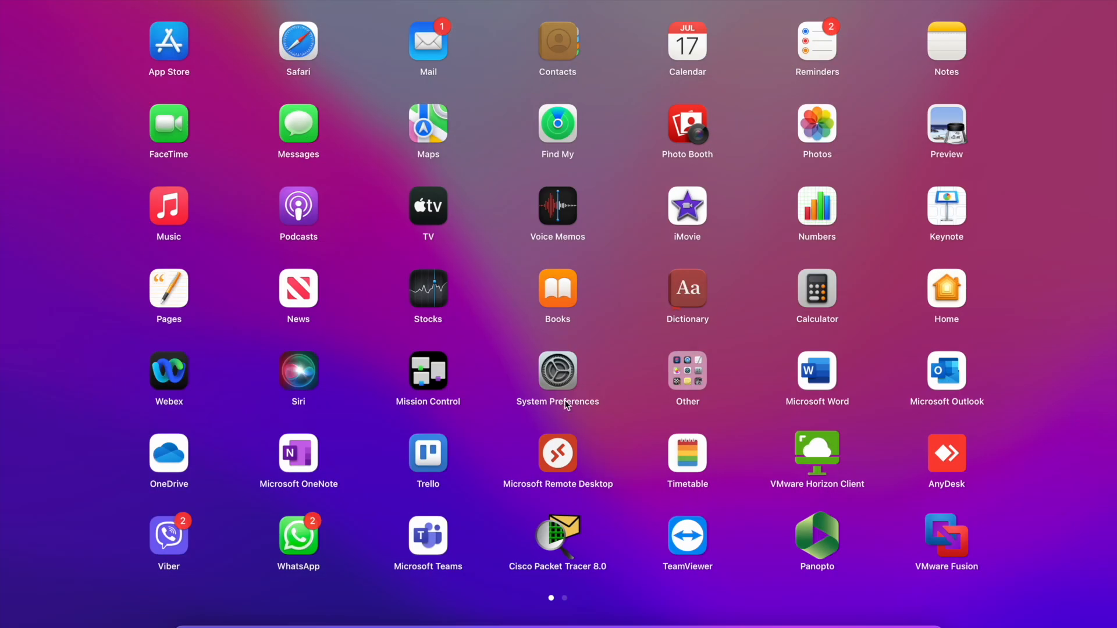
Open Microsoft Remote Desktop and look over its list of saved PCs
click(557, 460)
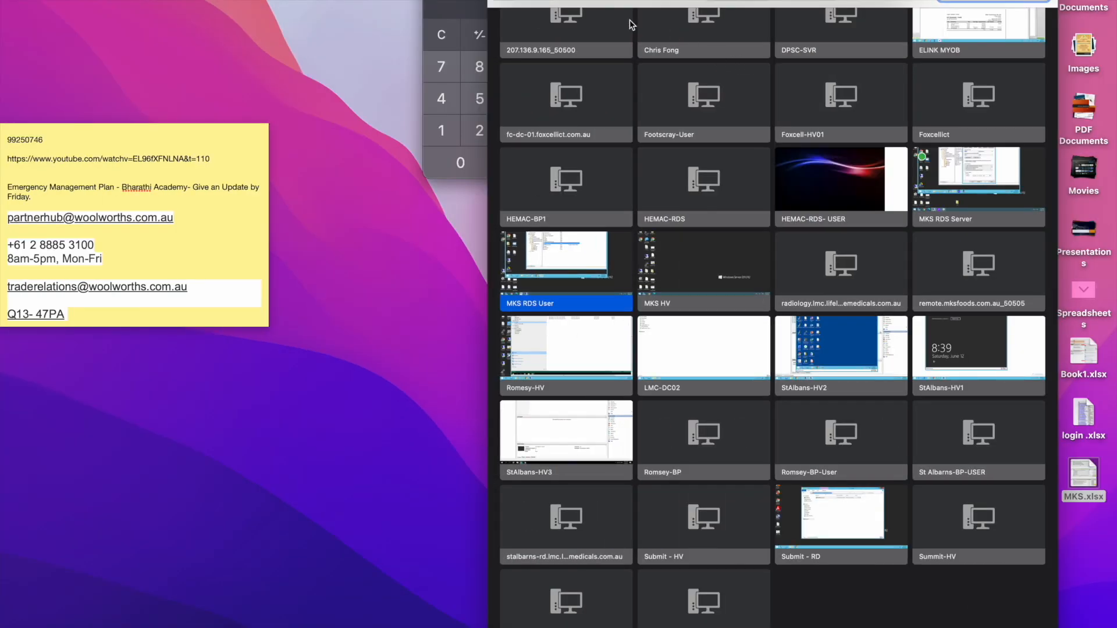
click(586, 1)
click(599, 13)
Switch back to the Azure portal in the browser and refresh the deployment status
key(ctrl+Right)
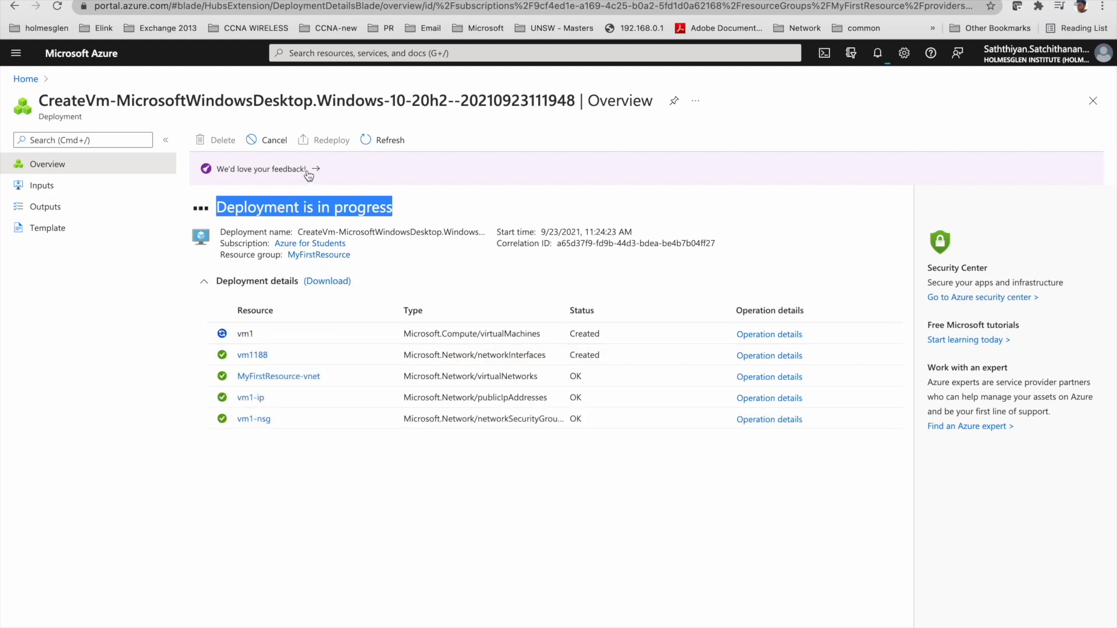
click(381, 149)
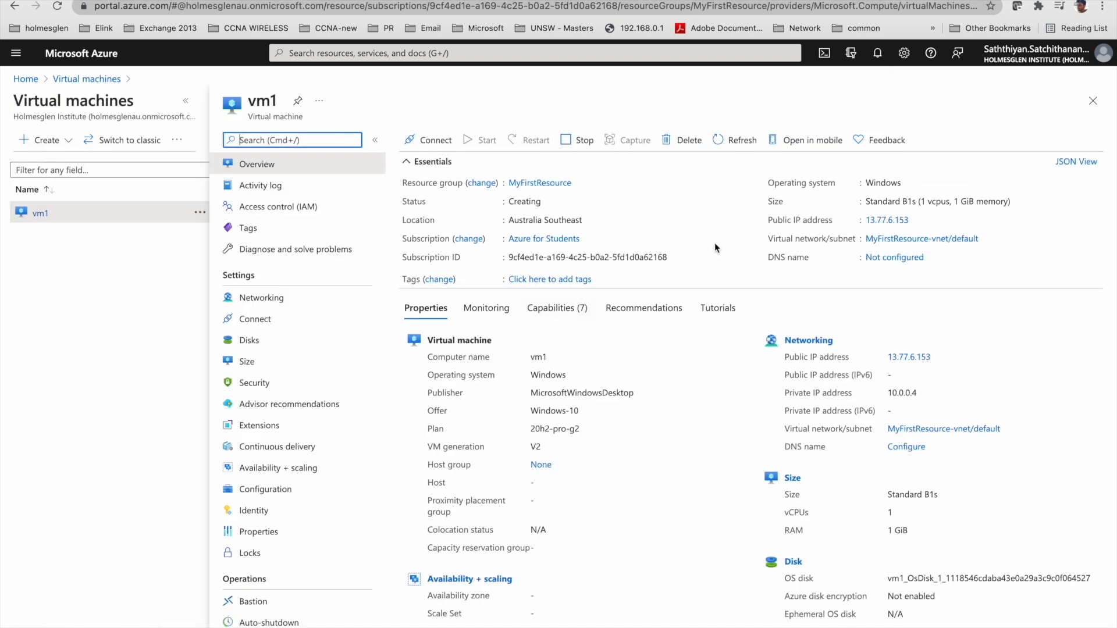
Review vm1's overview page, including its essentials, networking, size and disk properties
scroll(616, 511, down, 3)
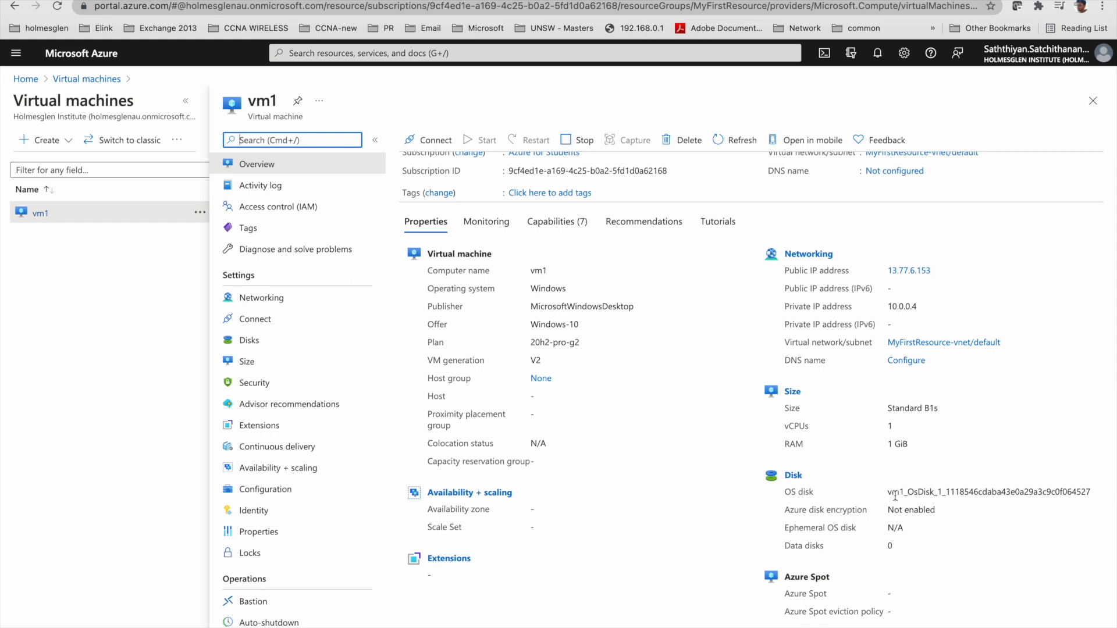
scroll(906, 516, up, 3)
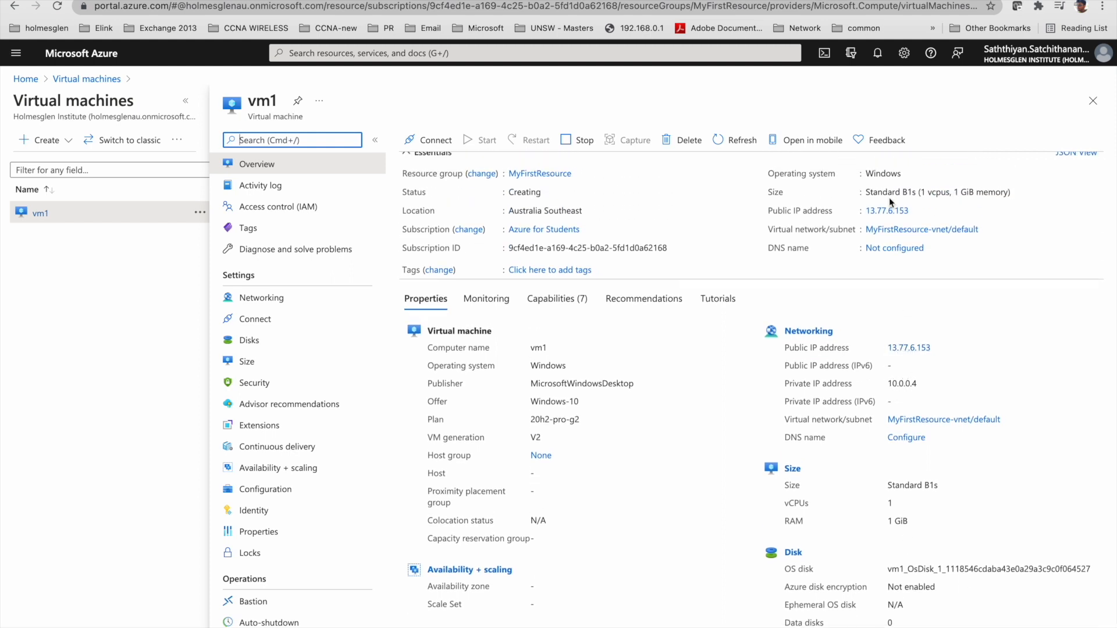
scroll(513, 260, up, 1)
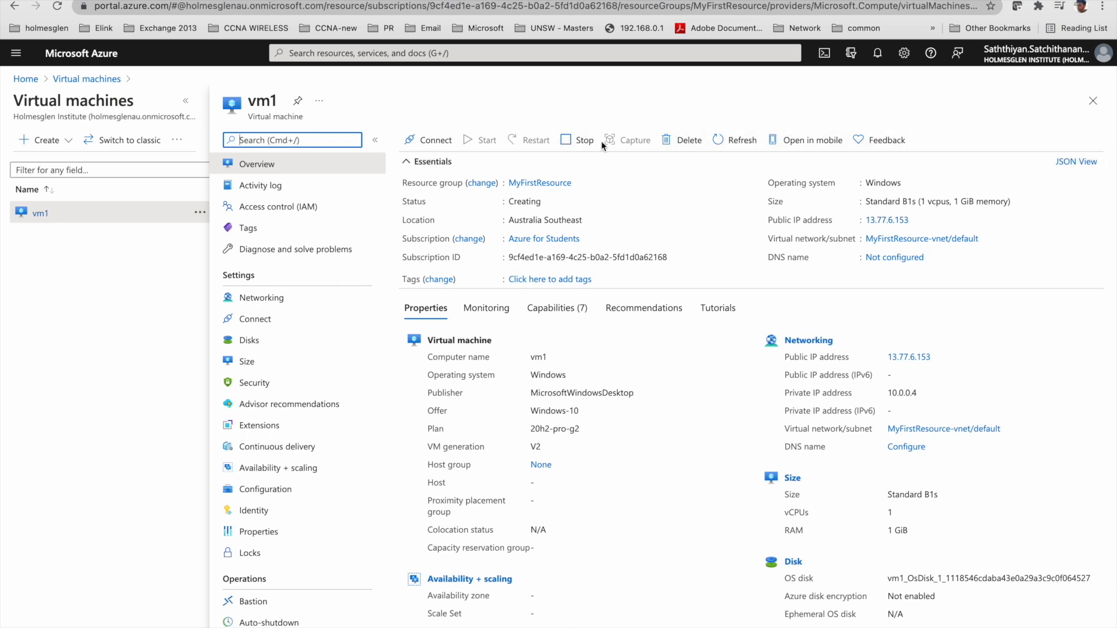
Look through vm1's activity log and its access control settings, including the role assignments and the list of roles
click(256, 189)
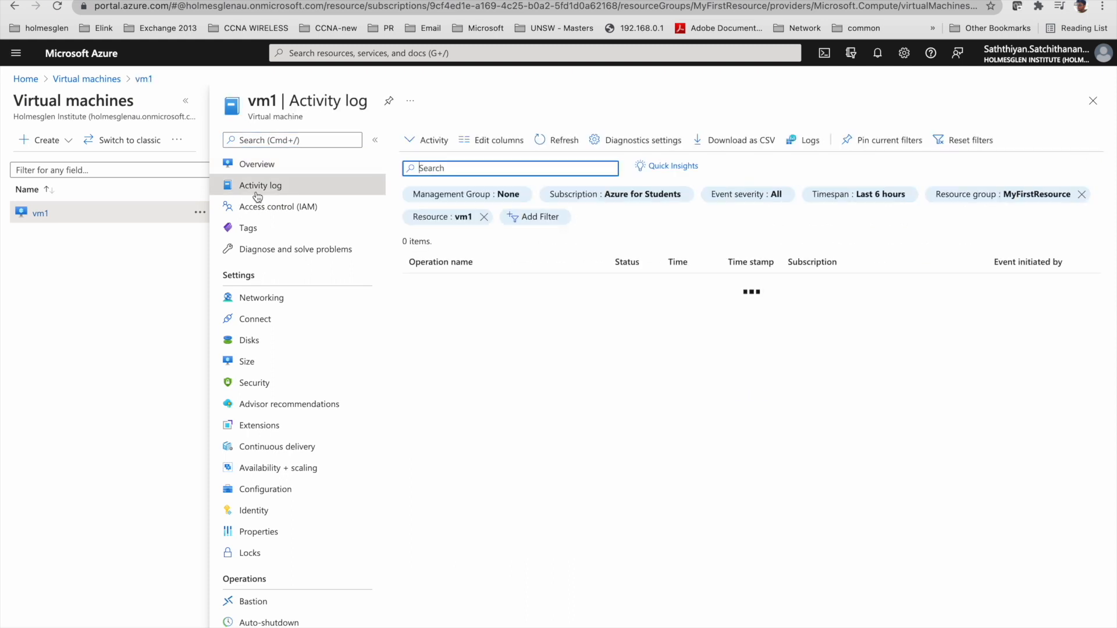
click(260, 209)
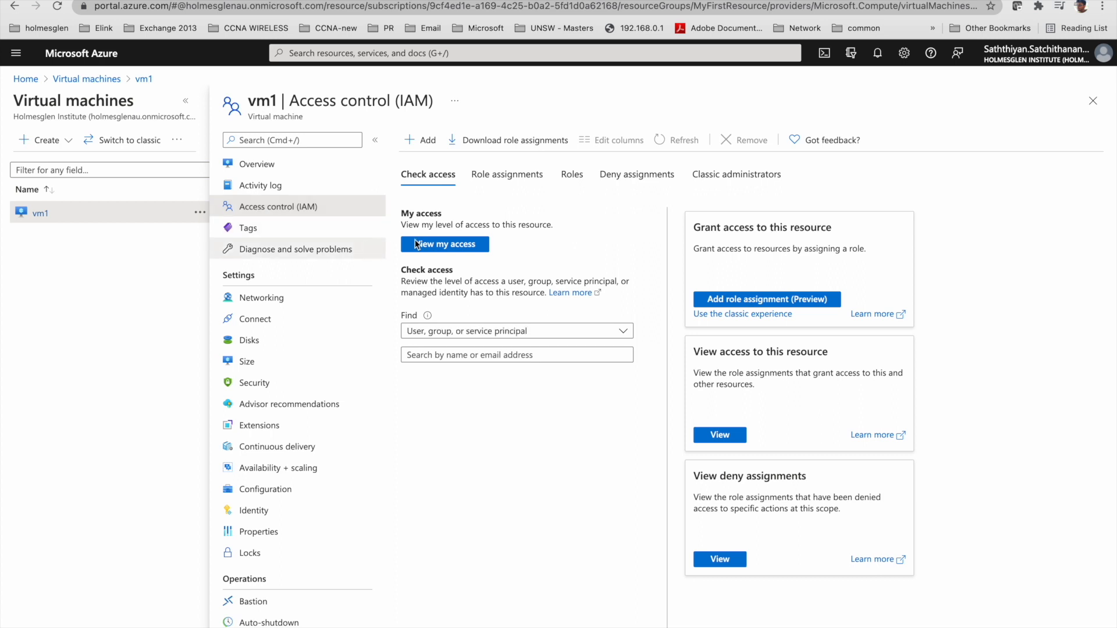
click(510, 177)
click(572, 176)
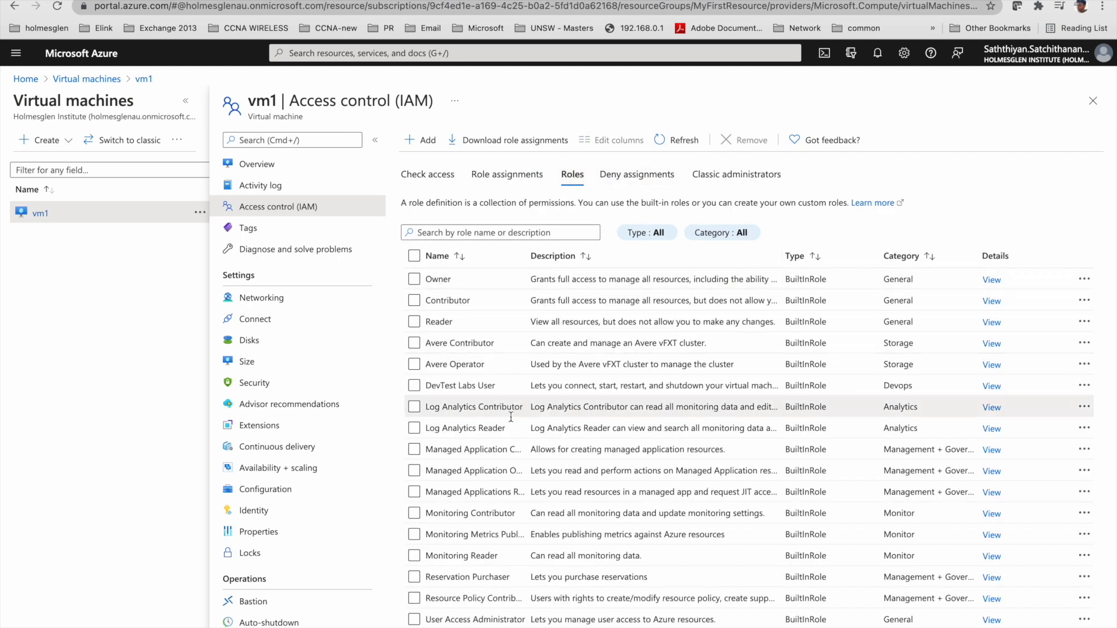
scroll(495, 594, down, 2)
scroll(495, 593, up, 2)
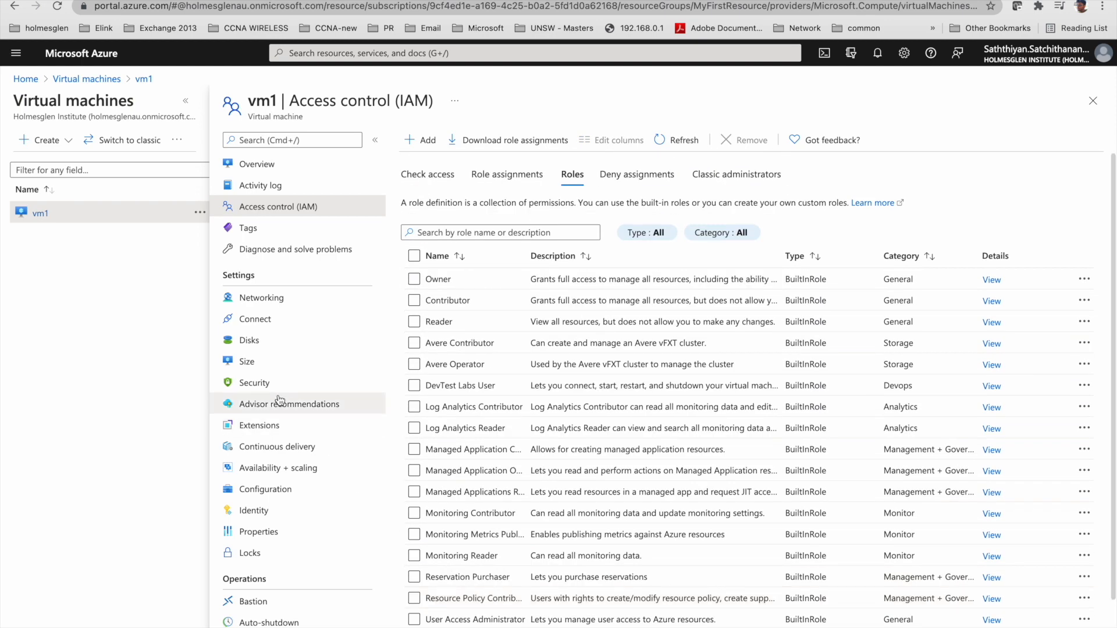
Examine vm1's networking port rules and disks, and skim the remaining management sections available for the machine
click(265, 302)
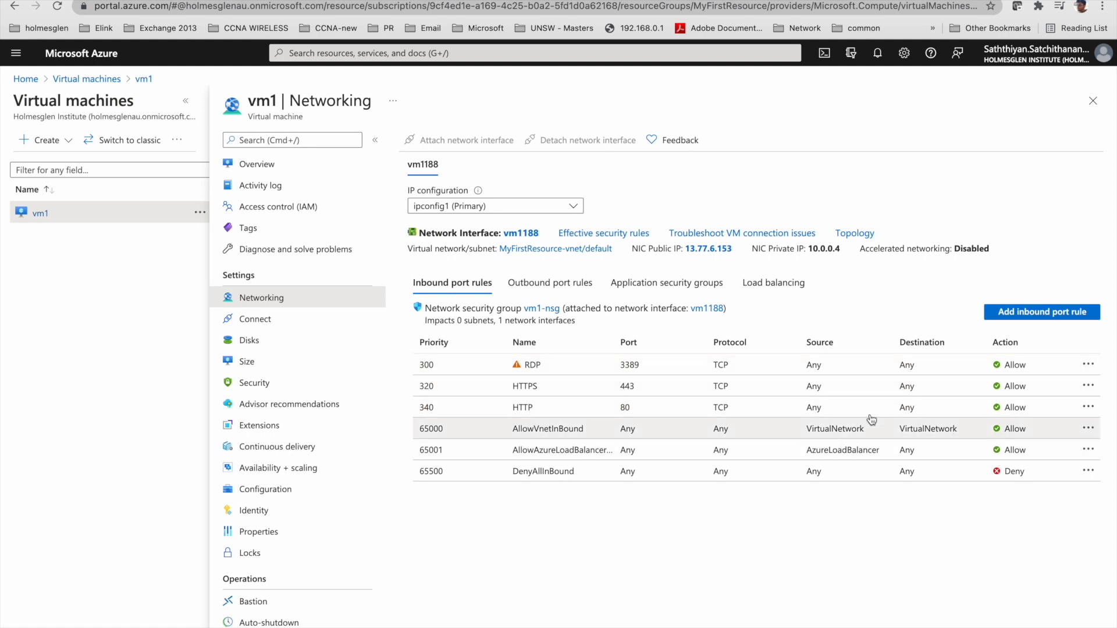
click(260, 341)
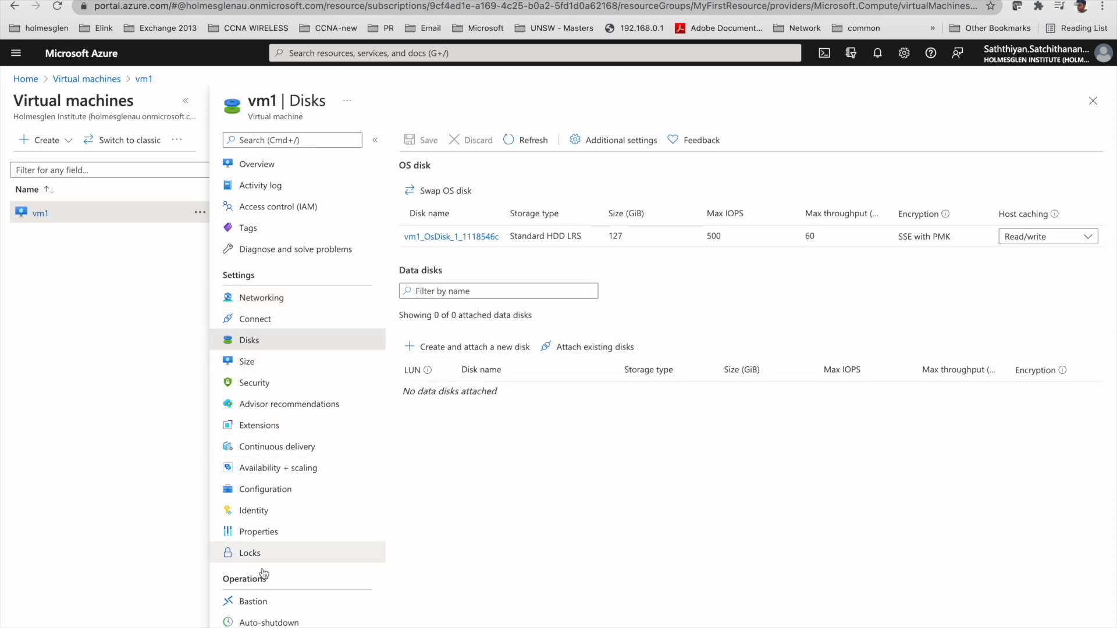
scroll(265, 585, down, 7)
scroll(265, 588, down, 4)
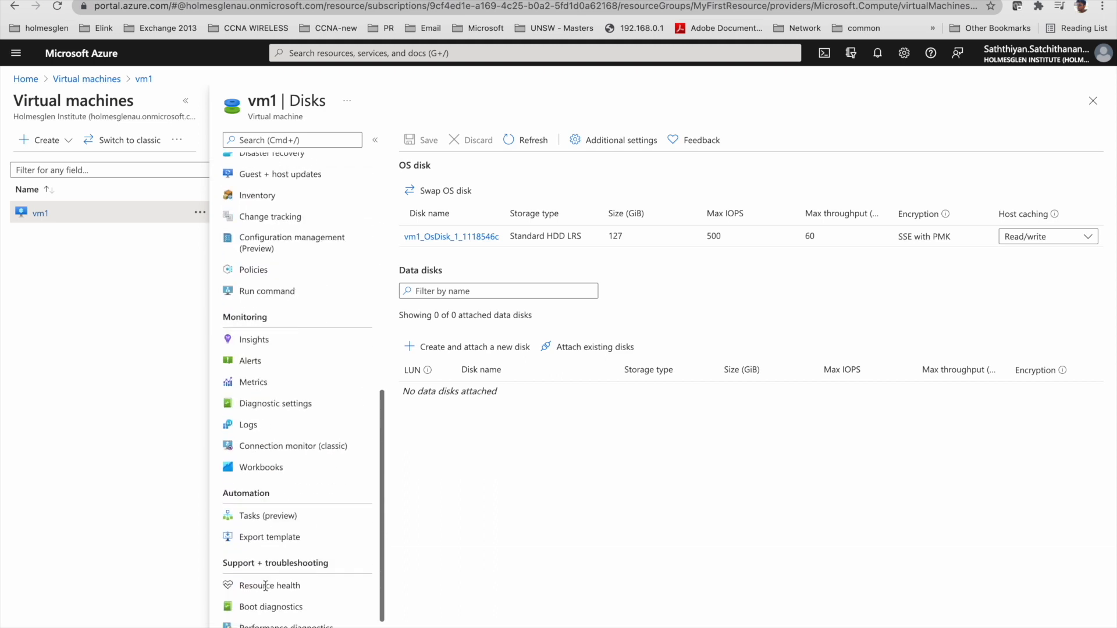
scroll(265, 585, up, 10)
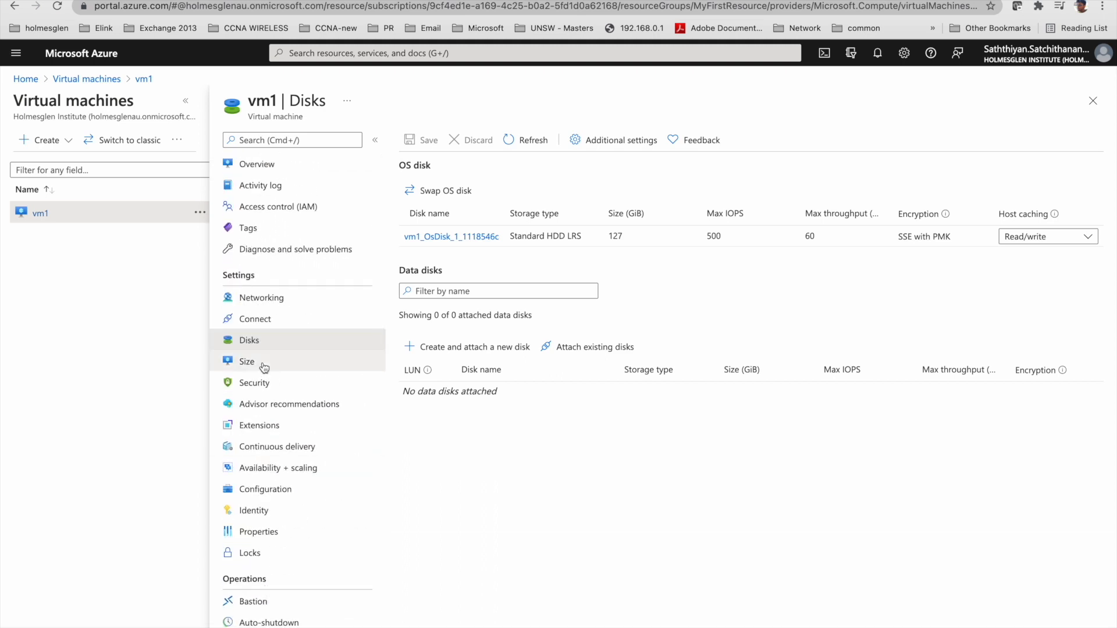
Copy vm1's public IP address and, in Microsoft Remote Desktop, save the Azure Test VM entry with PC name 13.77.6.153
click(257, 165)
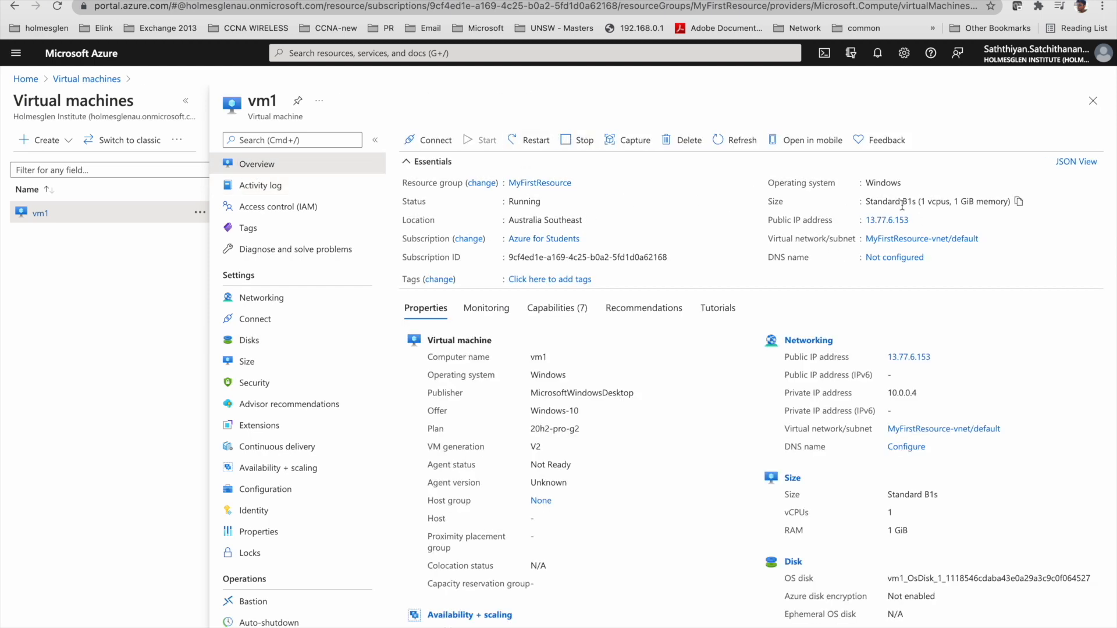
click(916, 220)
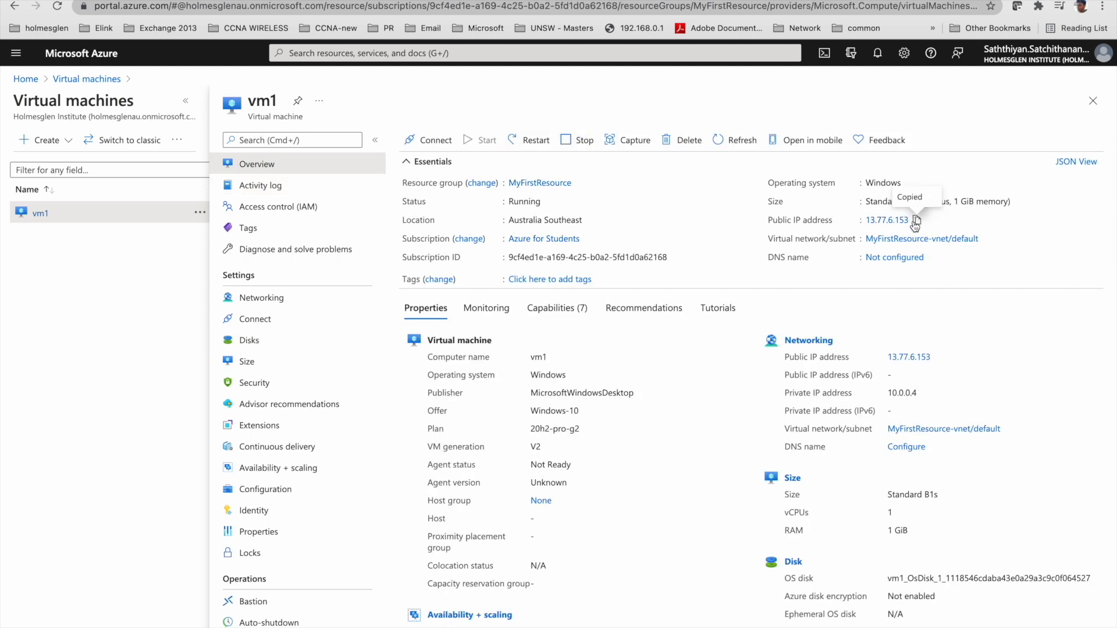
key(ctrl+Left)
right_click(417, 416)
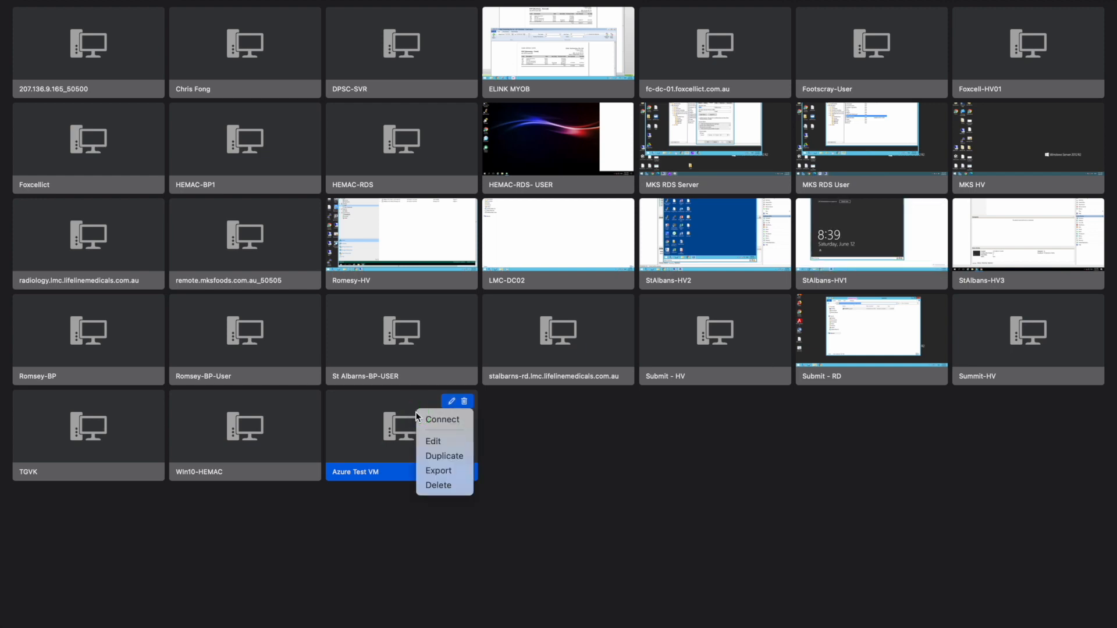
click(441, 442)
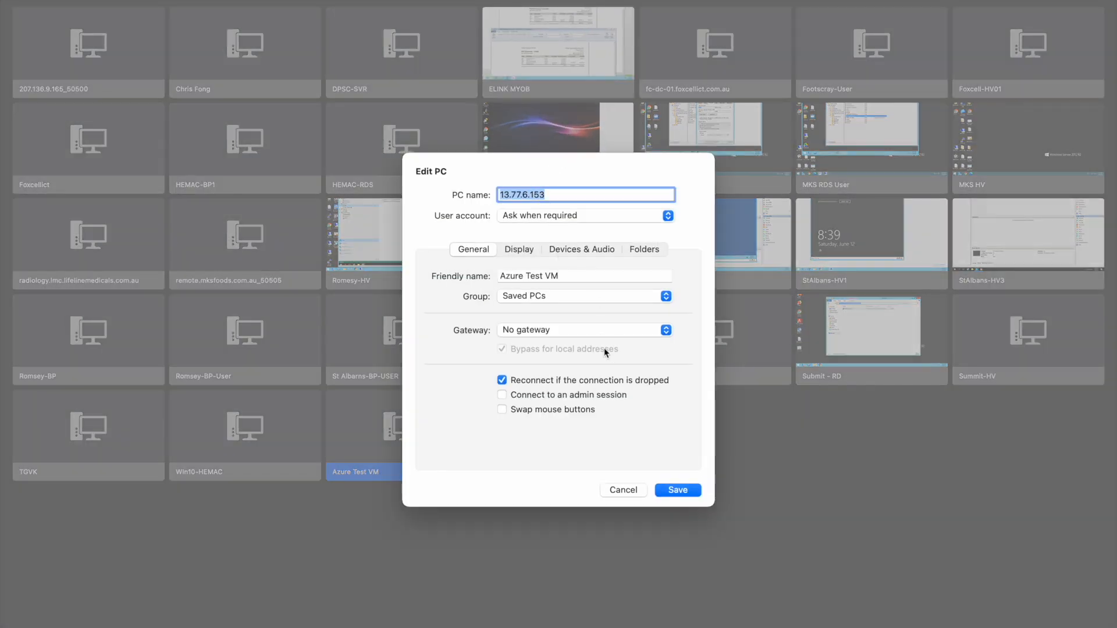
click(662, 491)
Start the connection to Azure Test VM and enter azureadmin as the username
double_click(410, 441)
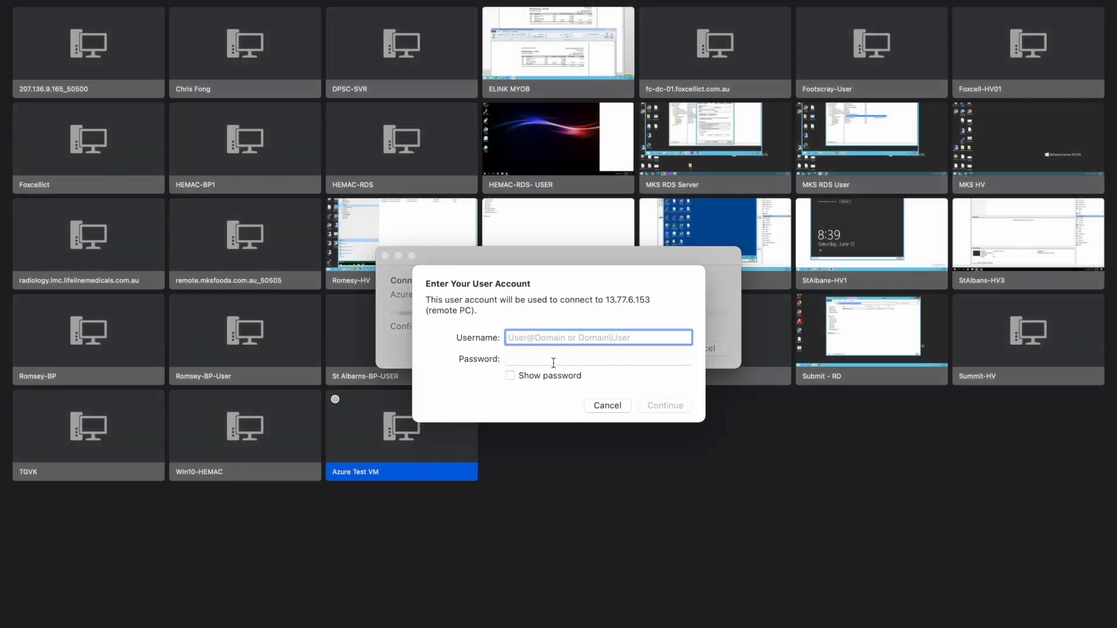
text(azure)
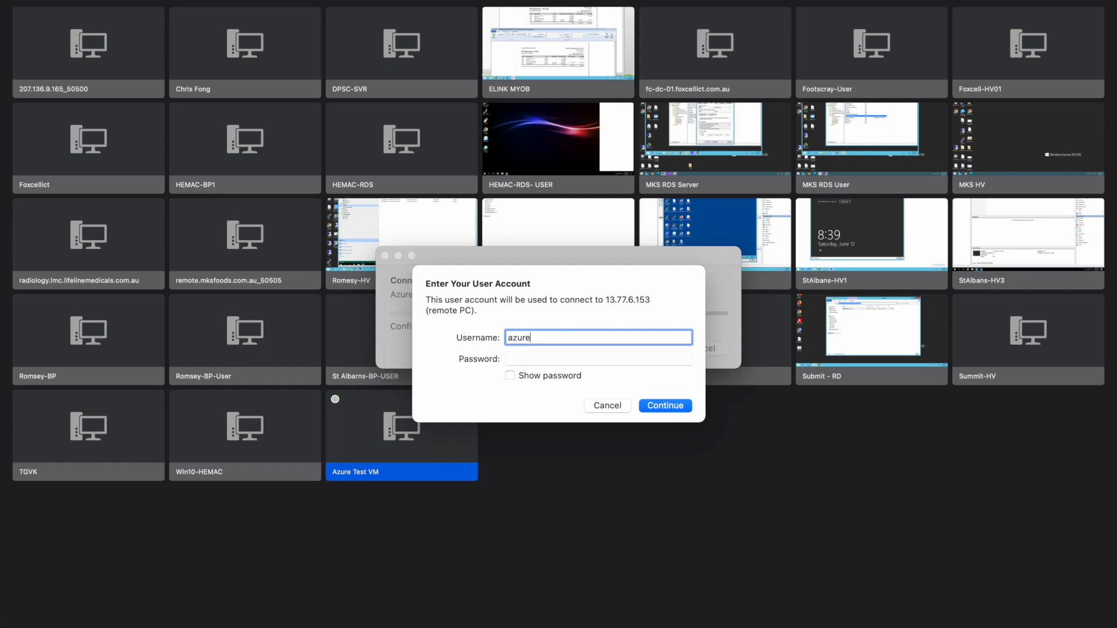
text(admin)
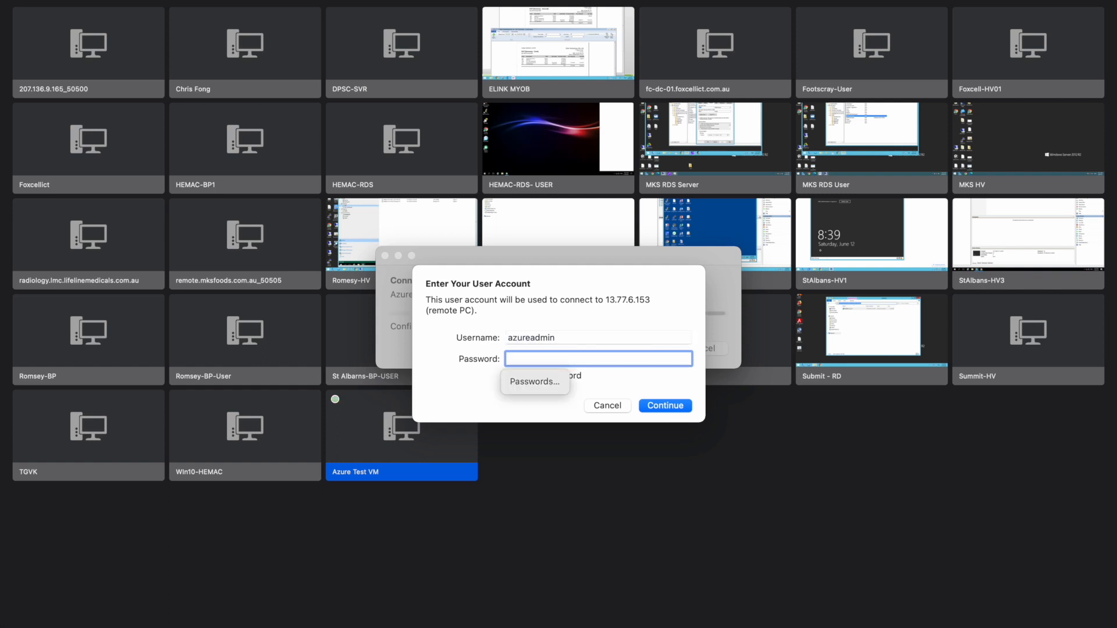
text(•••••••)
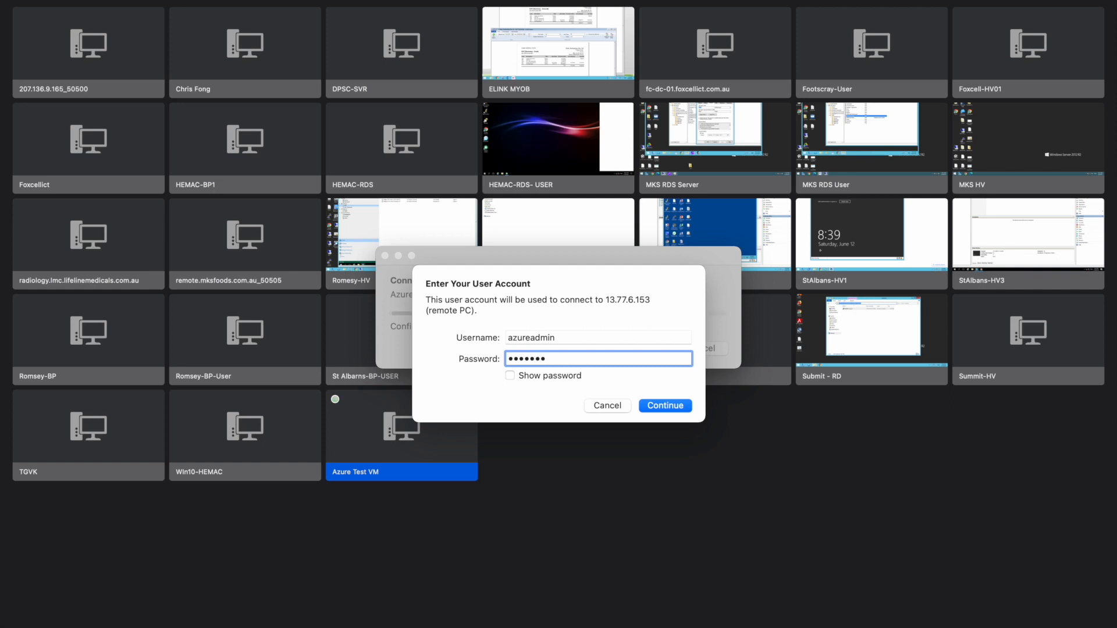
key(BackSpace)
key(BackSpace)
key(BackSpace)
key(BackSpace)
key(BackSpace)
key(BackSpace)
key(BackSpace)
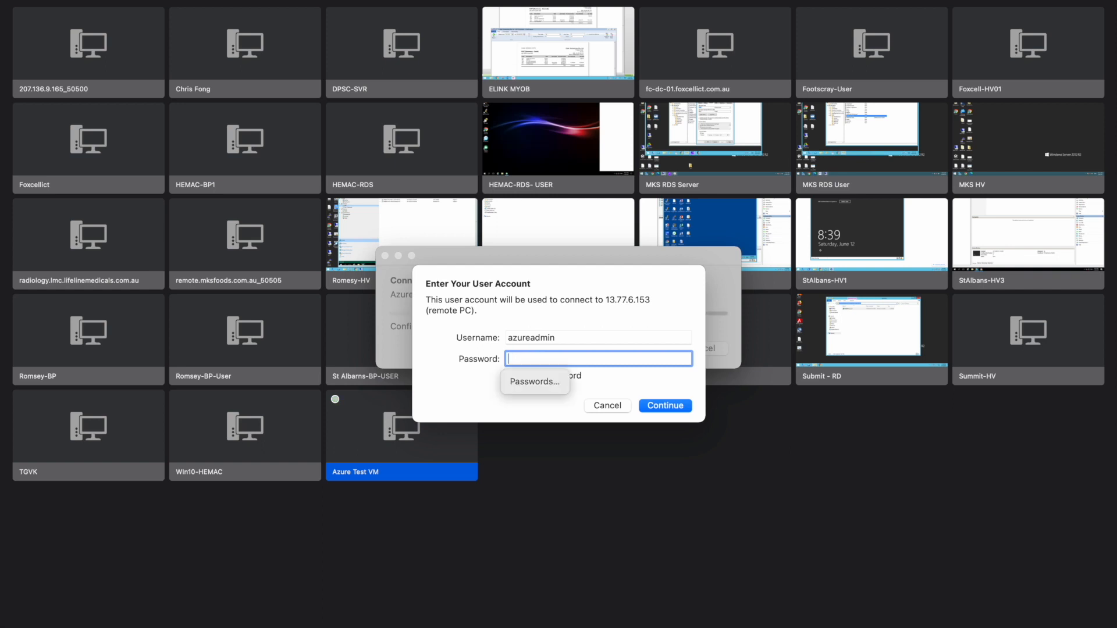
Enter the account password and continue the connection to the remote PC
text(•••••••••••)
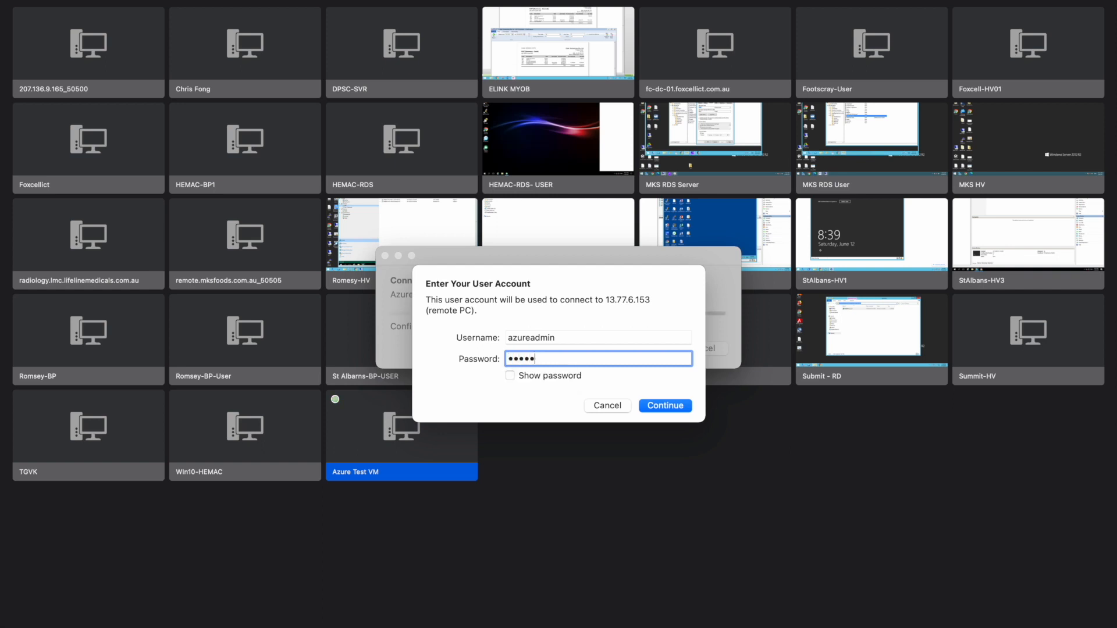
text(•••••••••)
key(Return)
click(722, 360)
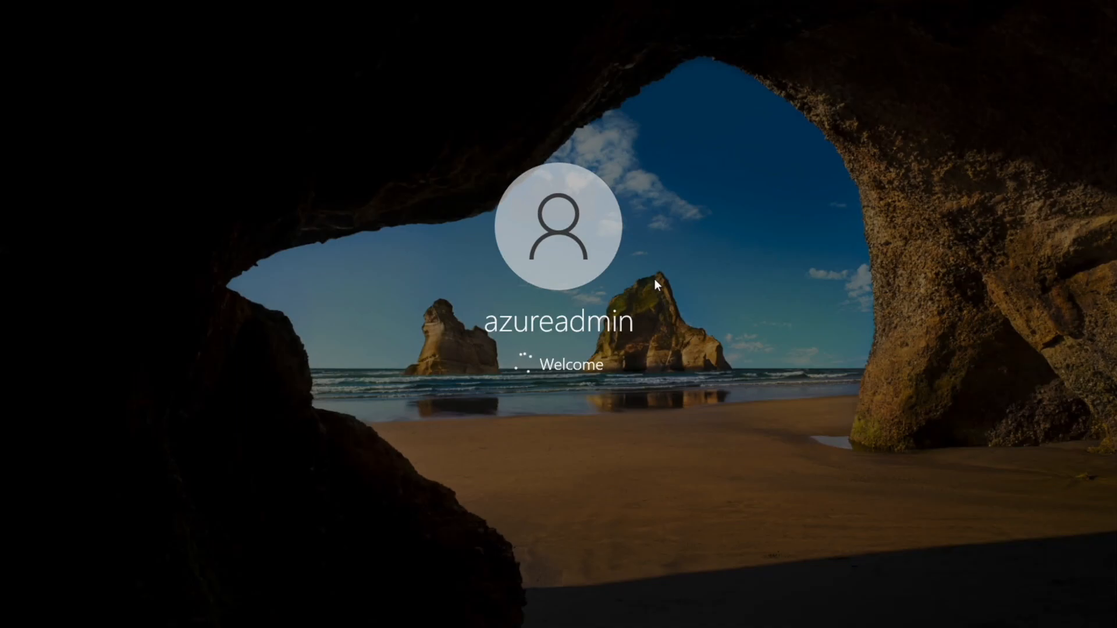
Switch back to the Azure portal in the browser and view the connection options offered for vm1
key(ctrl+Left)
key(ctrl+Left)
key(ctrl+Right)
key(ctrl+Right)
key(ctrl+Right)
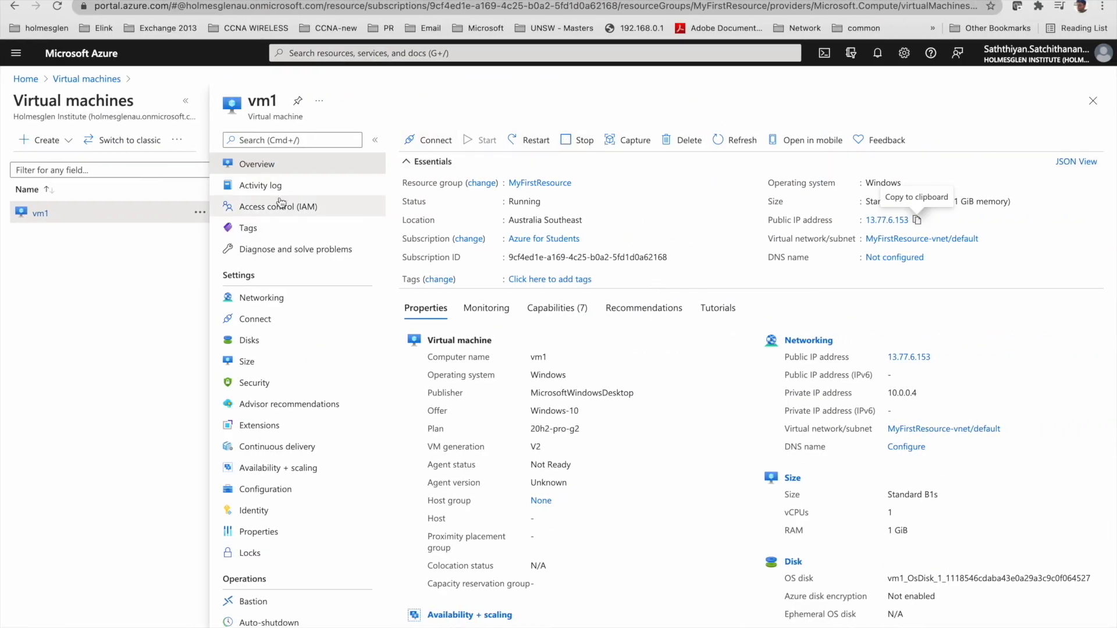
click(436, 141)
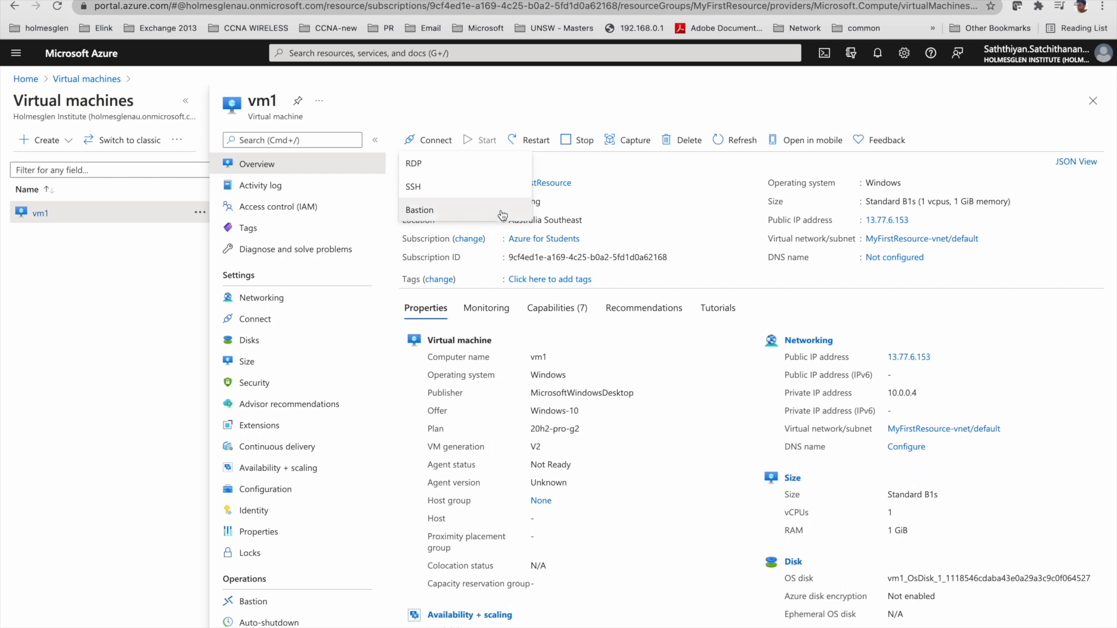
click(630, 179)
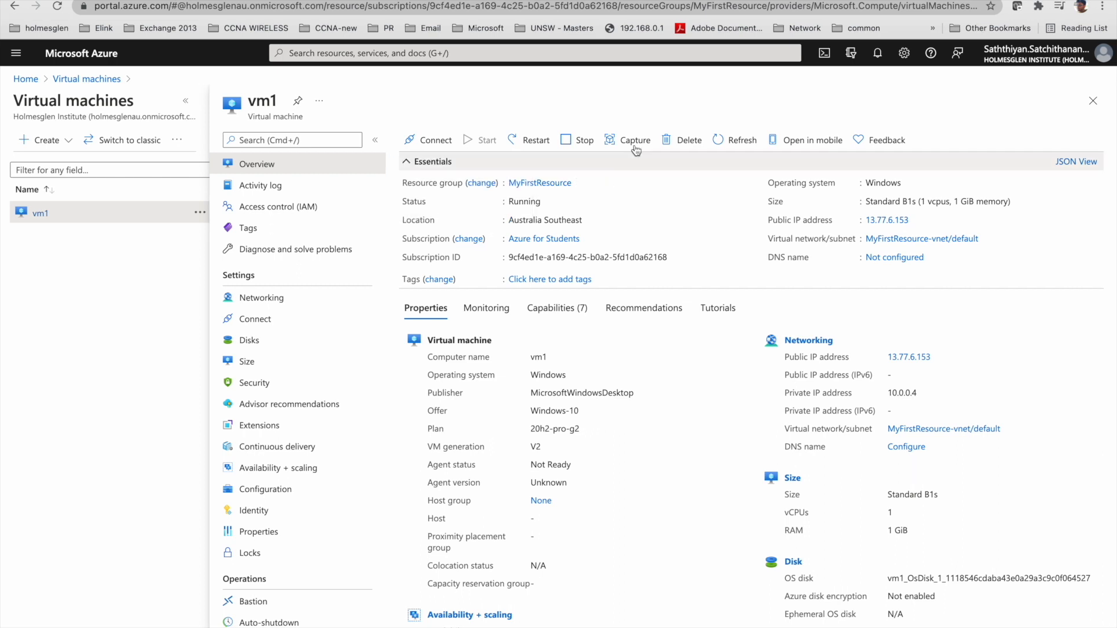
View the image capture form for vm1 without creating an image, and return to the machine's overview page
click(639, 140)
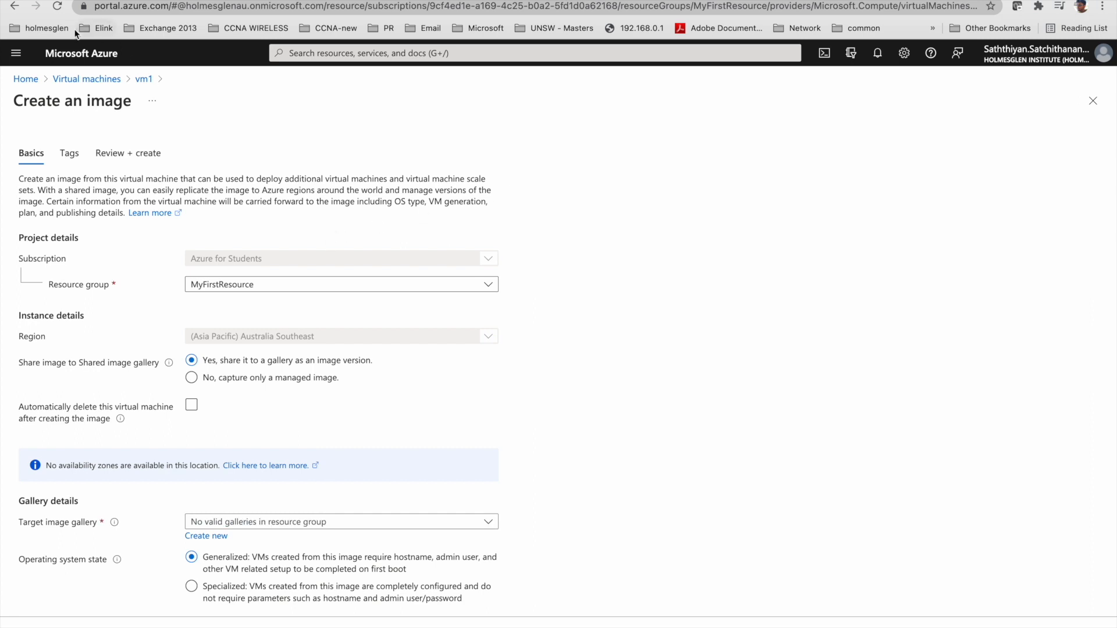
click(14, 6)
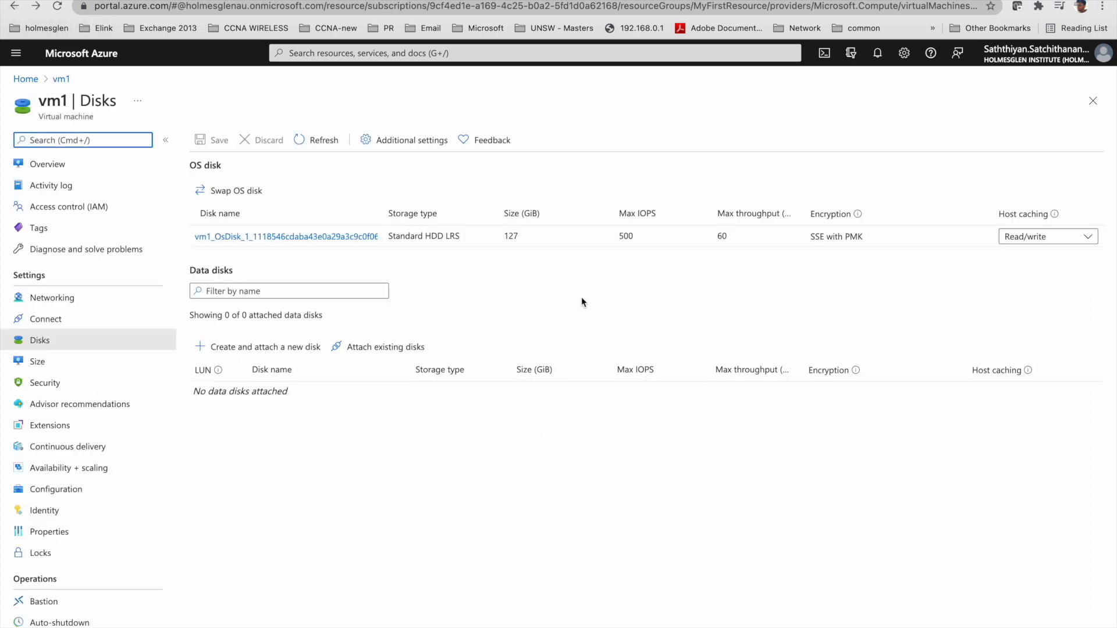
click(61, 79)
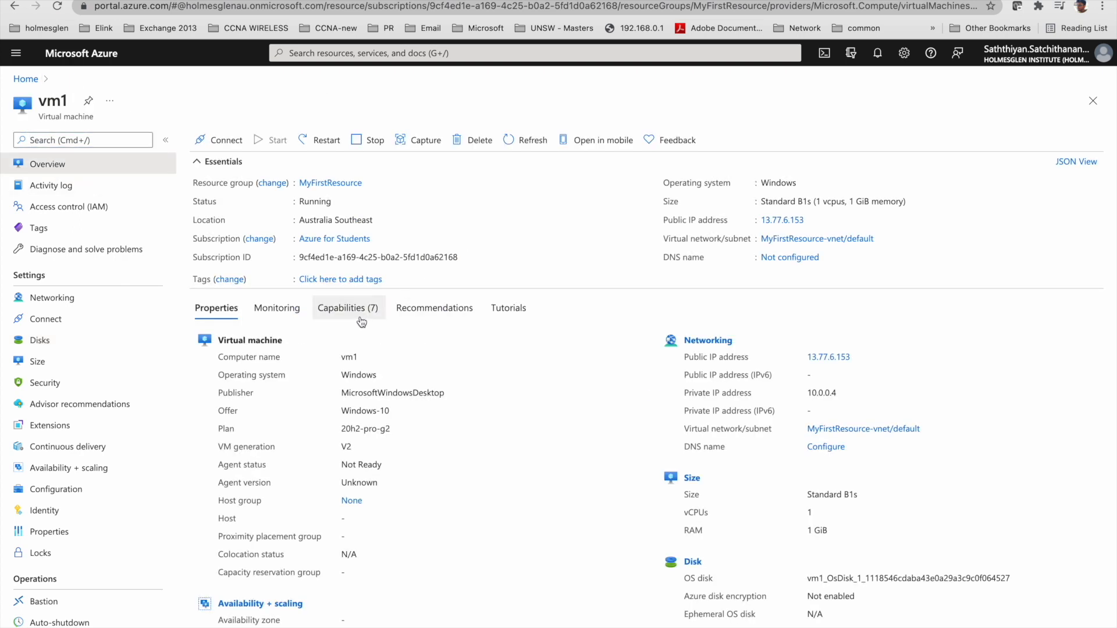
scroll(361, 322, down, 2)
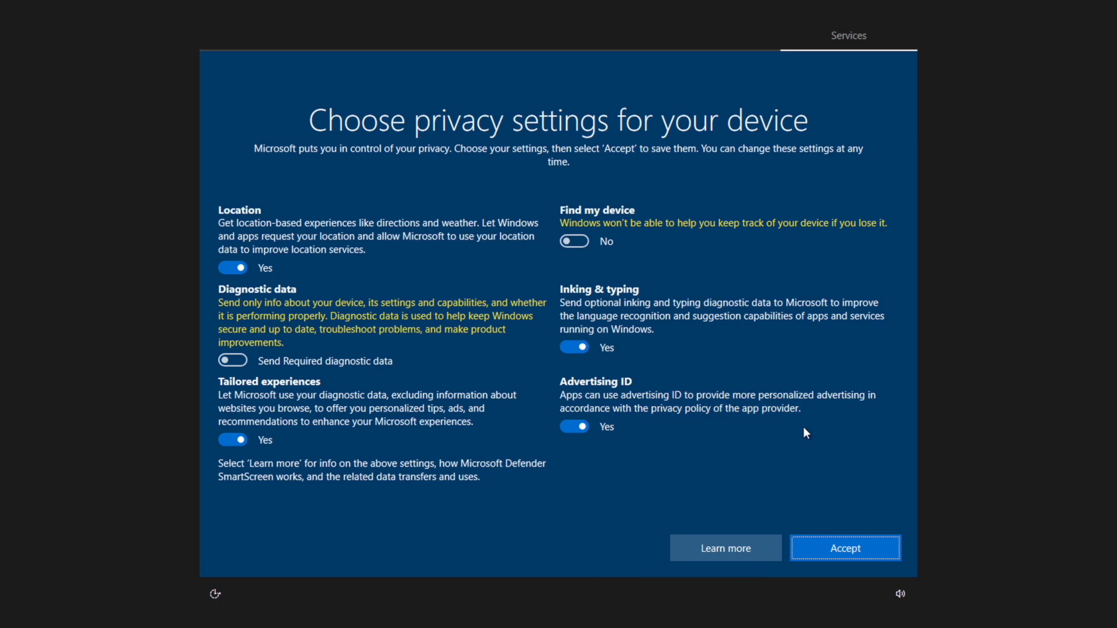
In the remote Windows session, accept the device privacy settings and postpone the Microsoft Edge setup offer
click(846, 550)
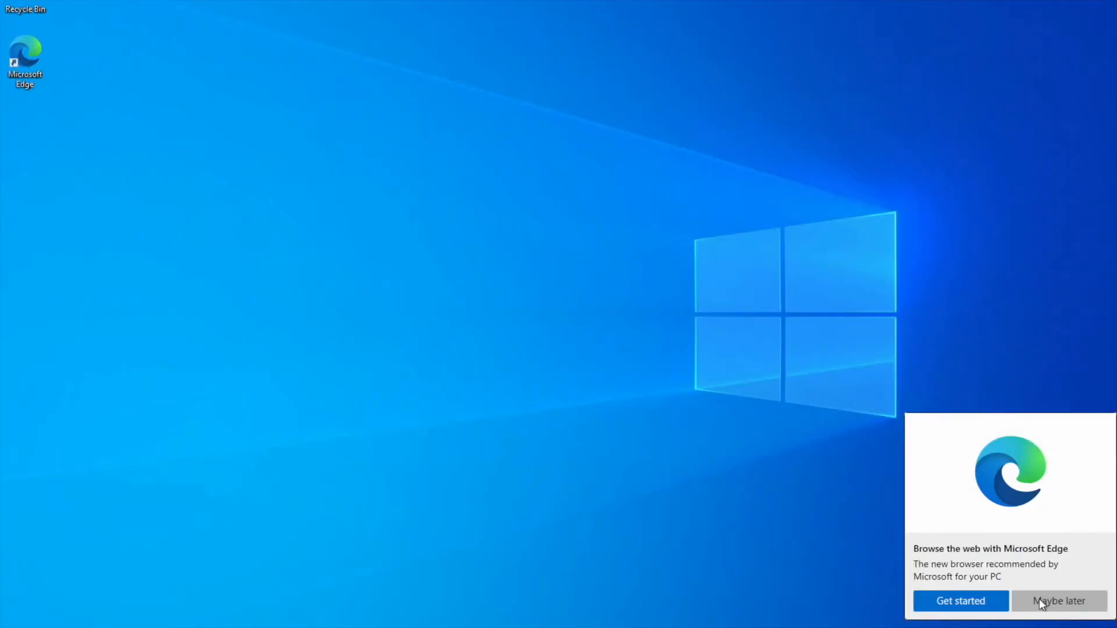
click(1039, 599)
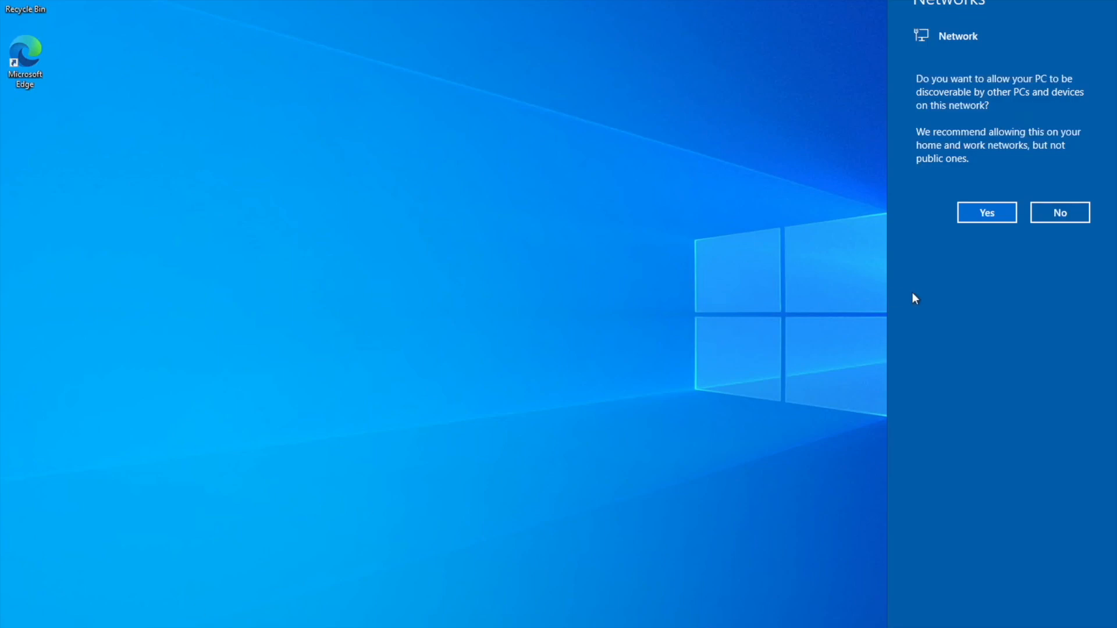
Allow the remote PC to be discoverable by other devices on its network
click(997, 216)
key(ctrl+Left)
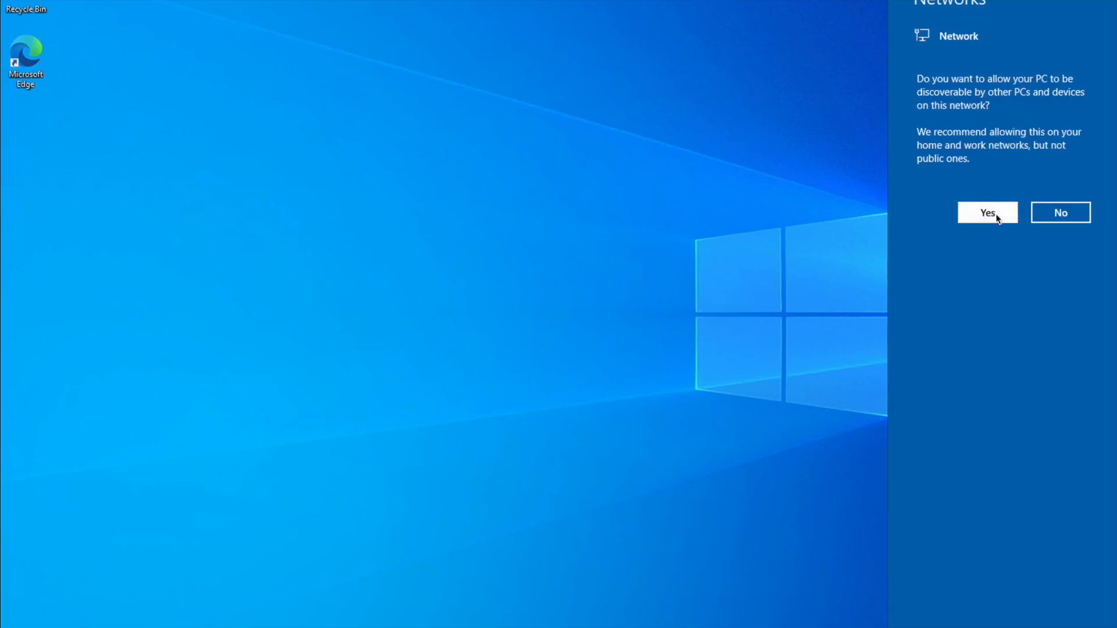
key(ctrl+Right)
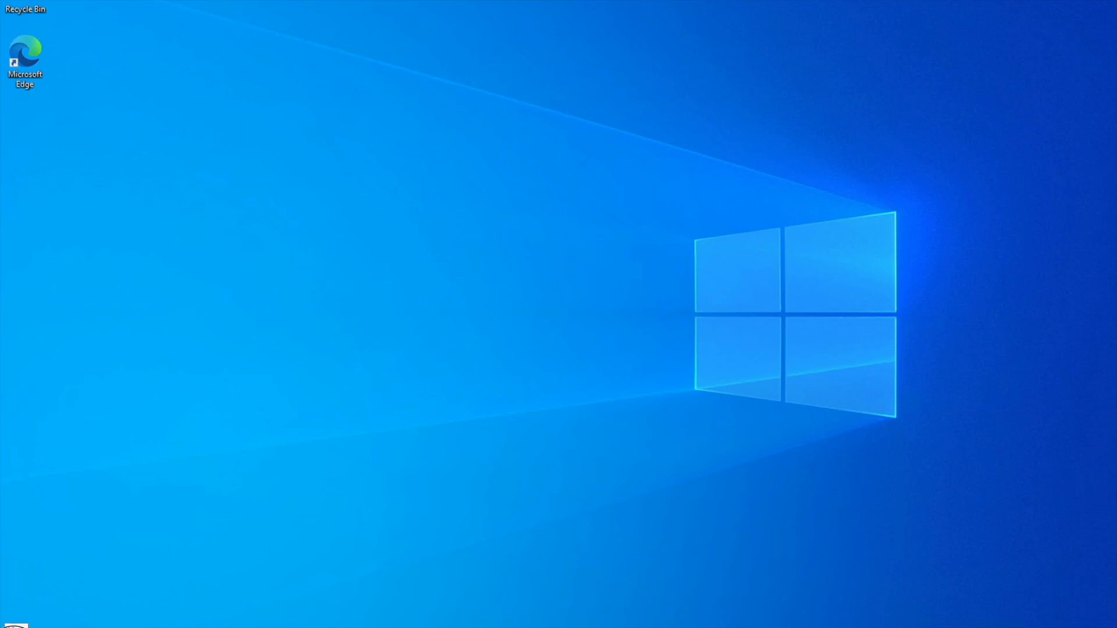
Search Windows for powershell and run Windows PowerShell as administrator
key(super)
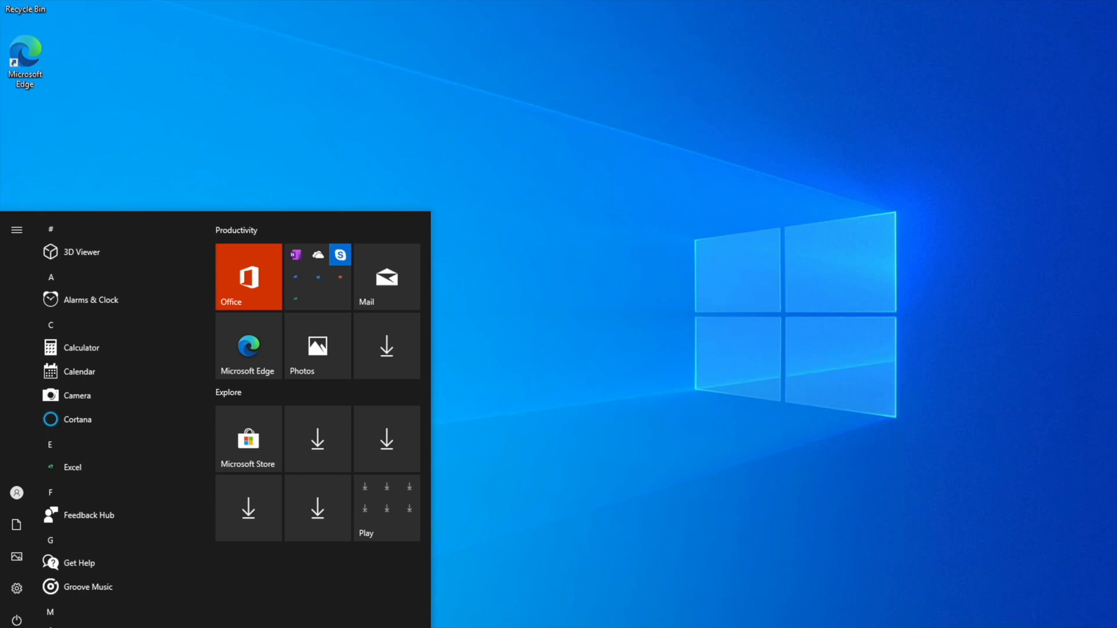
key(super+s)
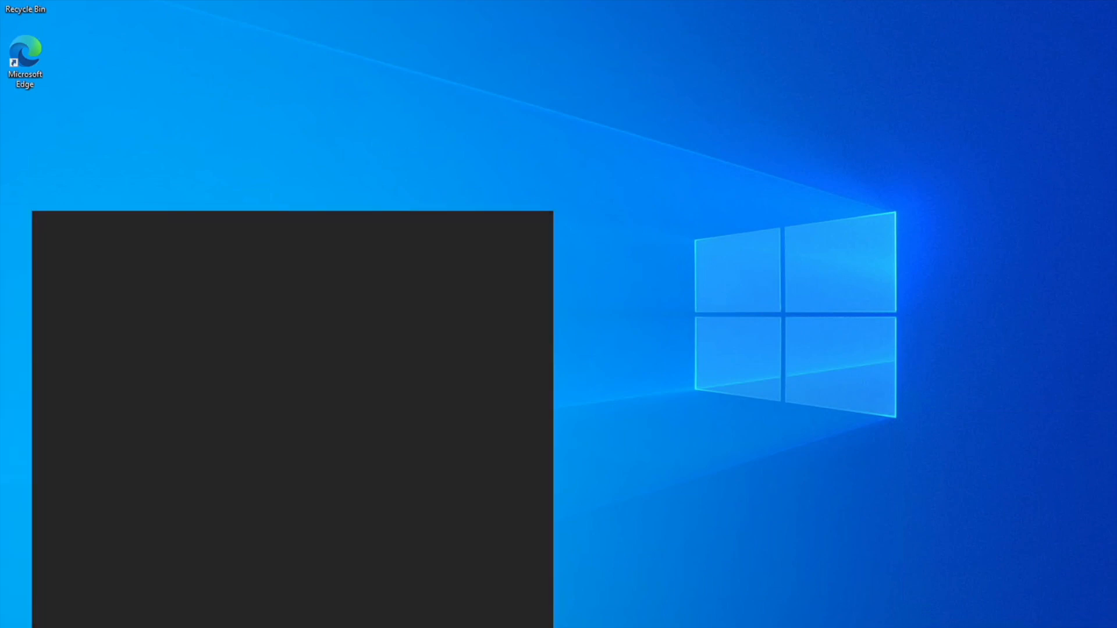
text(powershell)
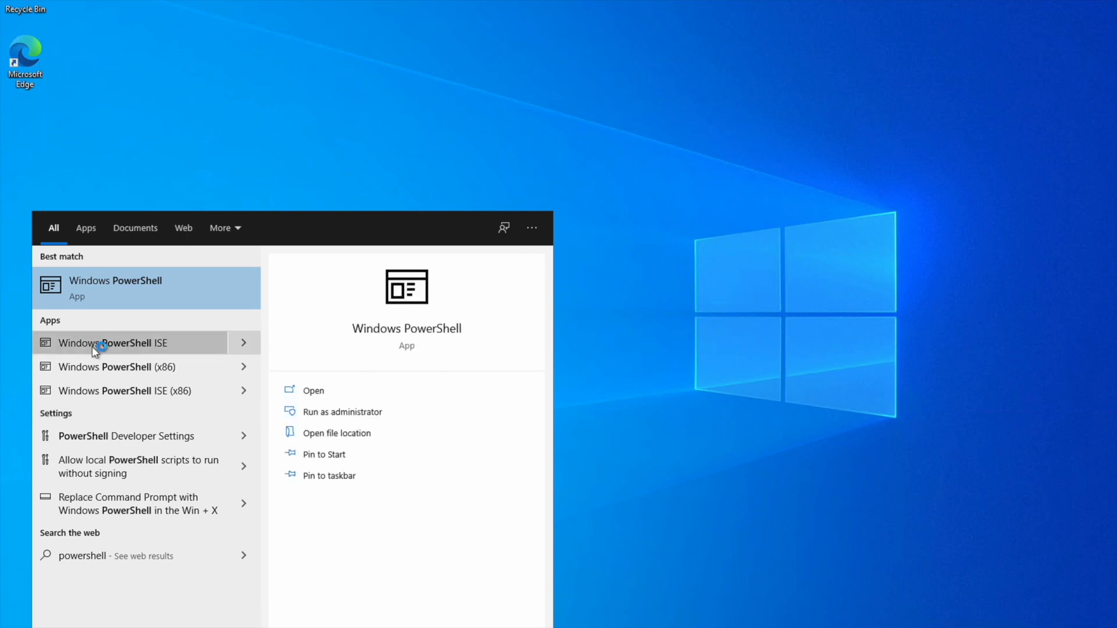
click(309, 412)
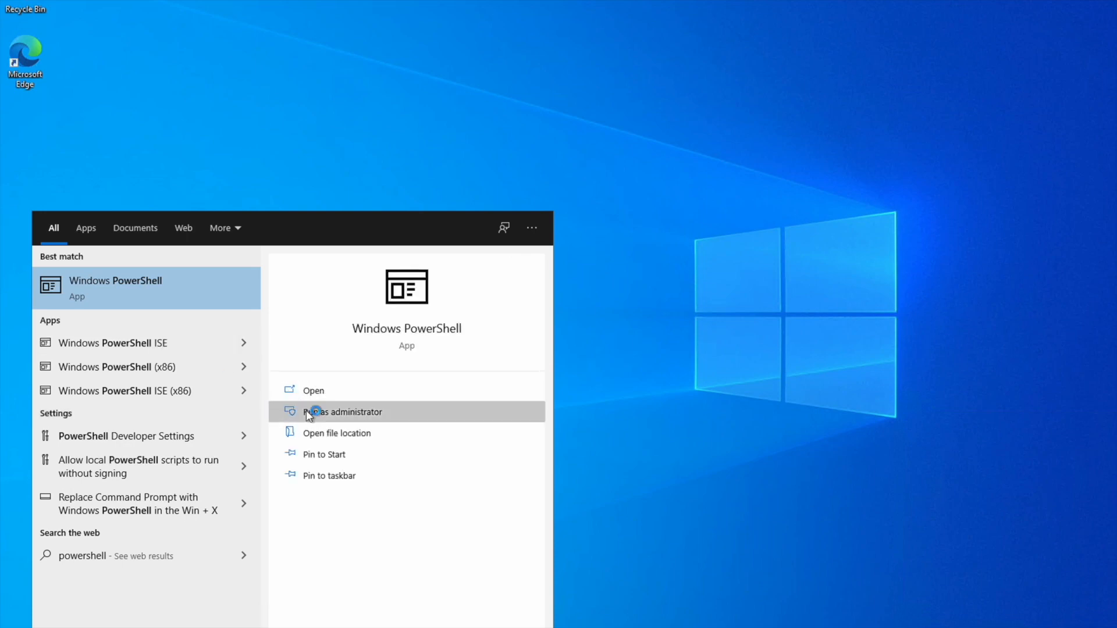